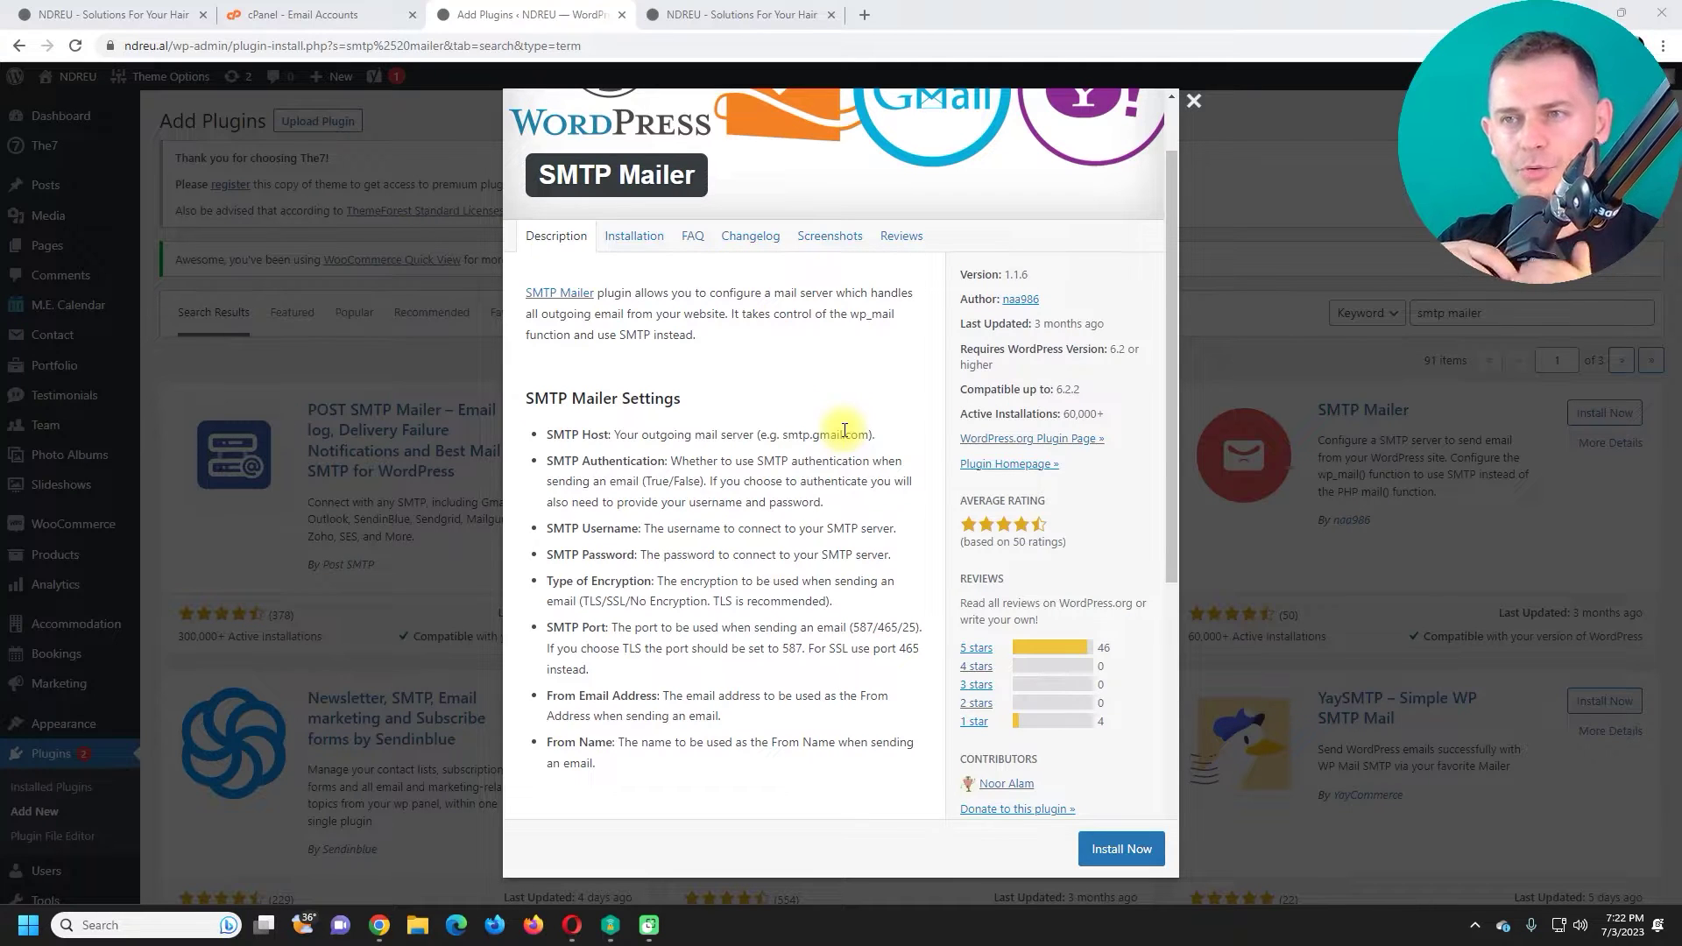
Scroll back through the SMTP Mailer plugin's details and its list of SMTP settings
{"action": "scroll", "coordinate": [844, 429], "scroll_direction": "up", "scroll_amount": 1}
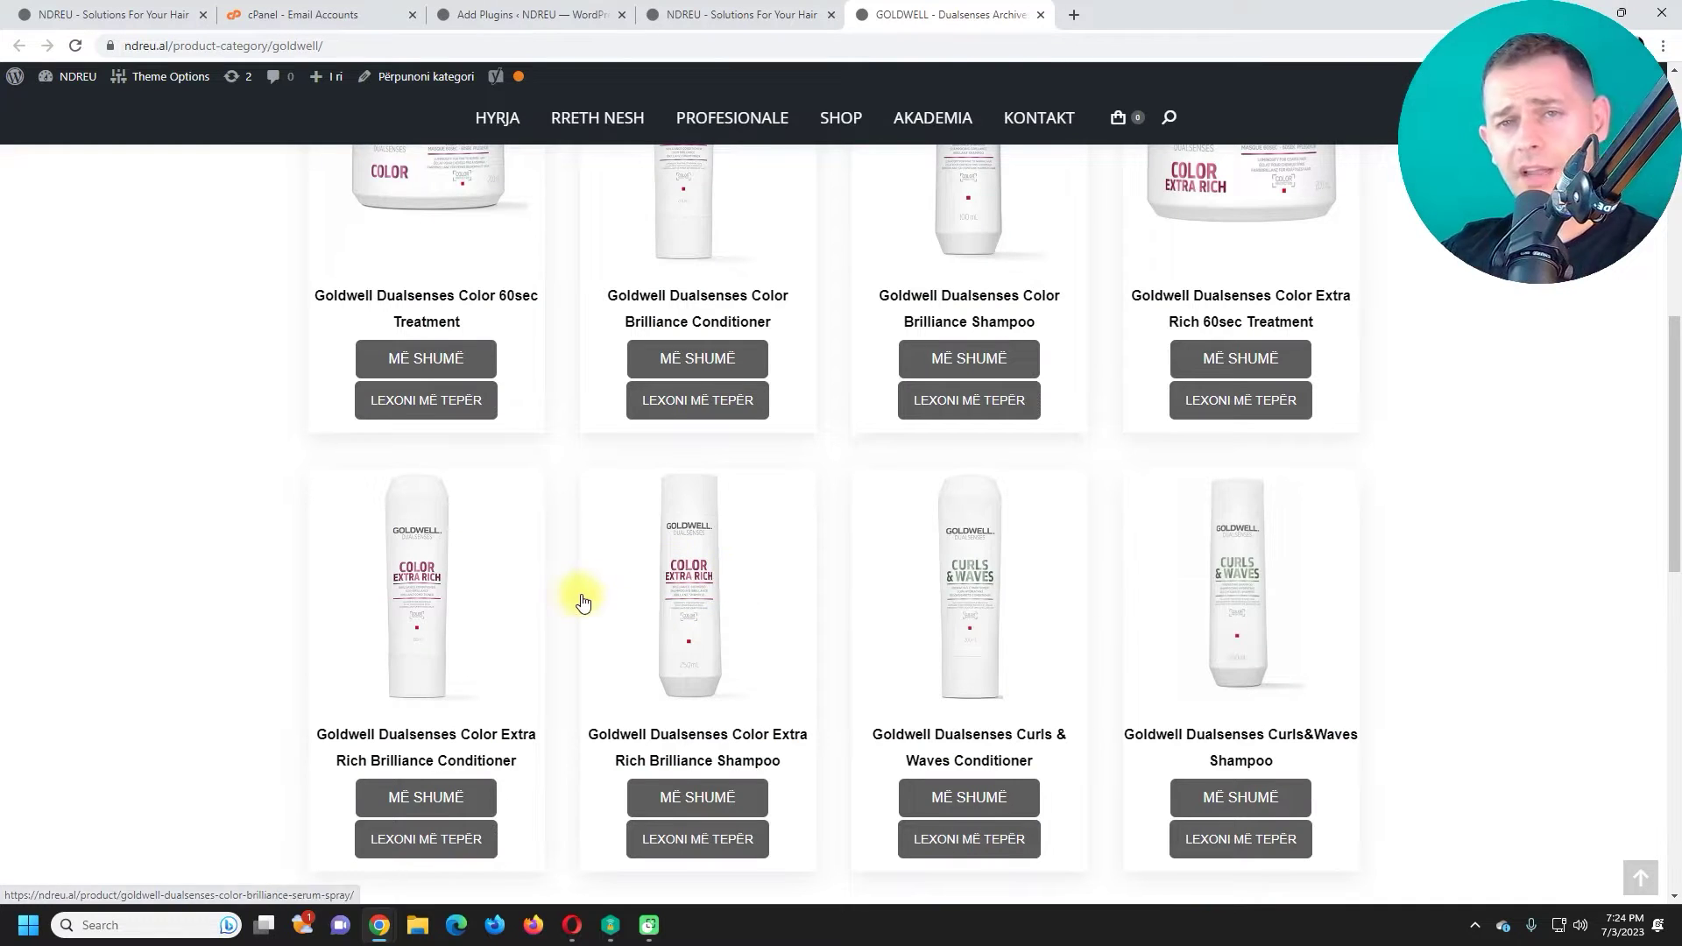
Browse the Goldwell products, close the GOLDWELL tab and return to cPanel Email Accounts
{"action": "scroll", "coordinate": [724, 439], "scroll_direction": "down", "scroll_amount": 2}
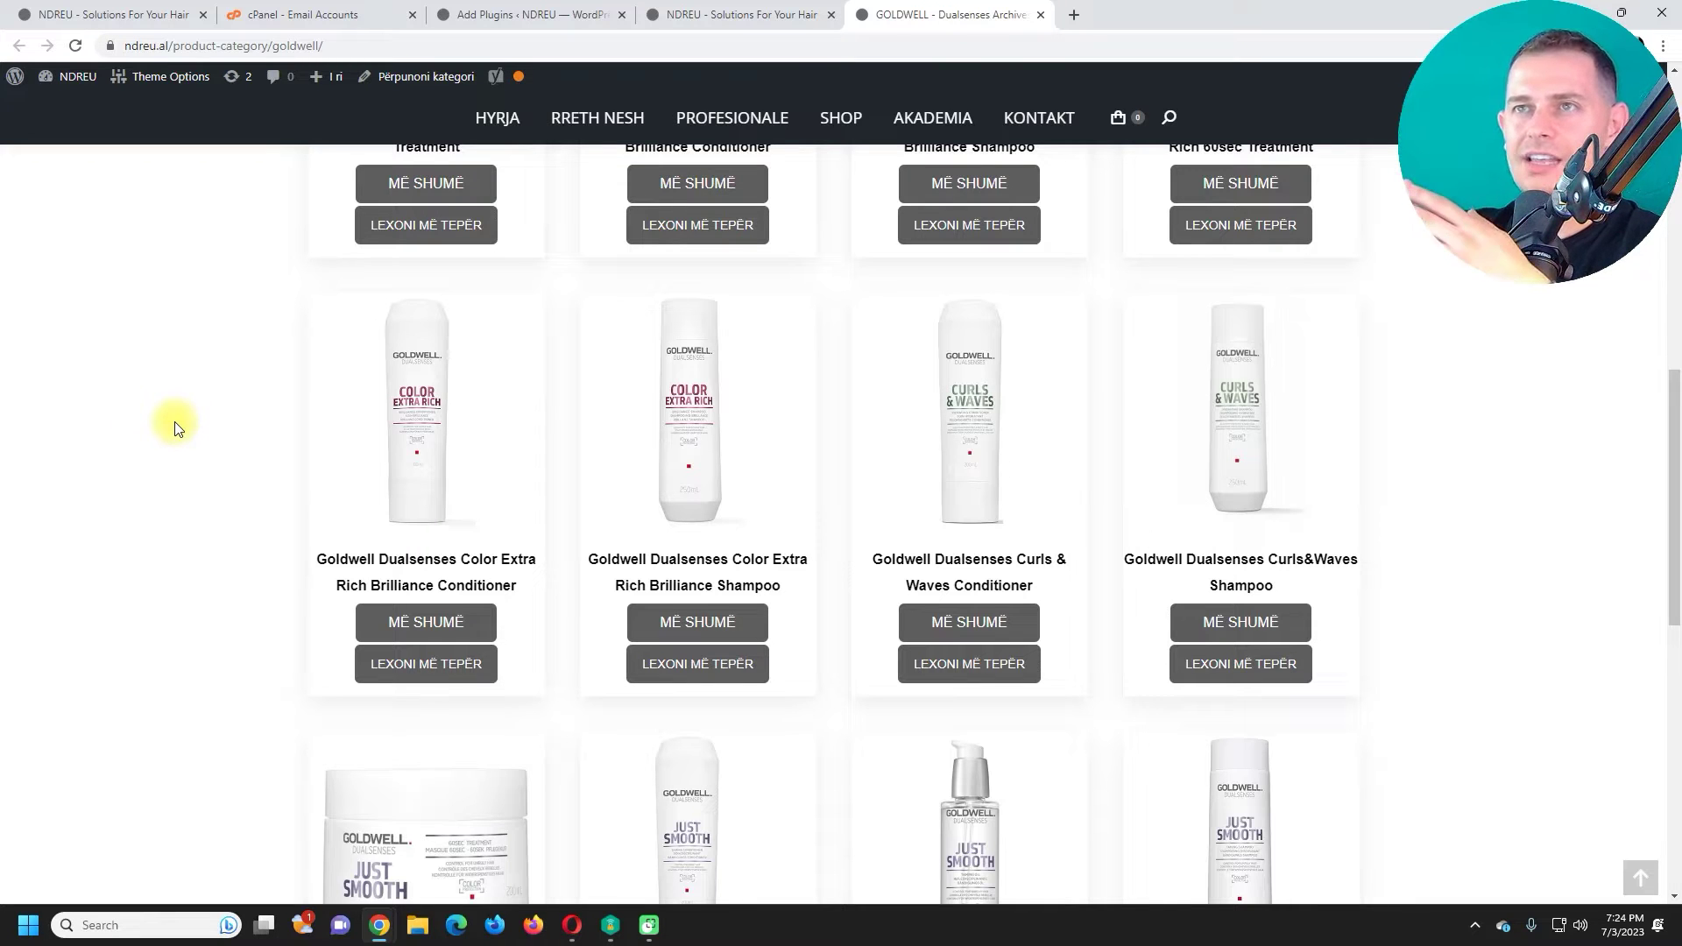
{"action": "left_click", "coordinate": [1042, 15]}
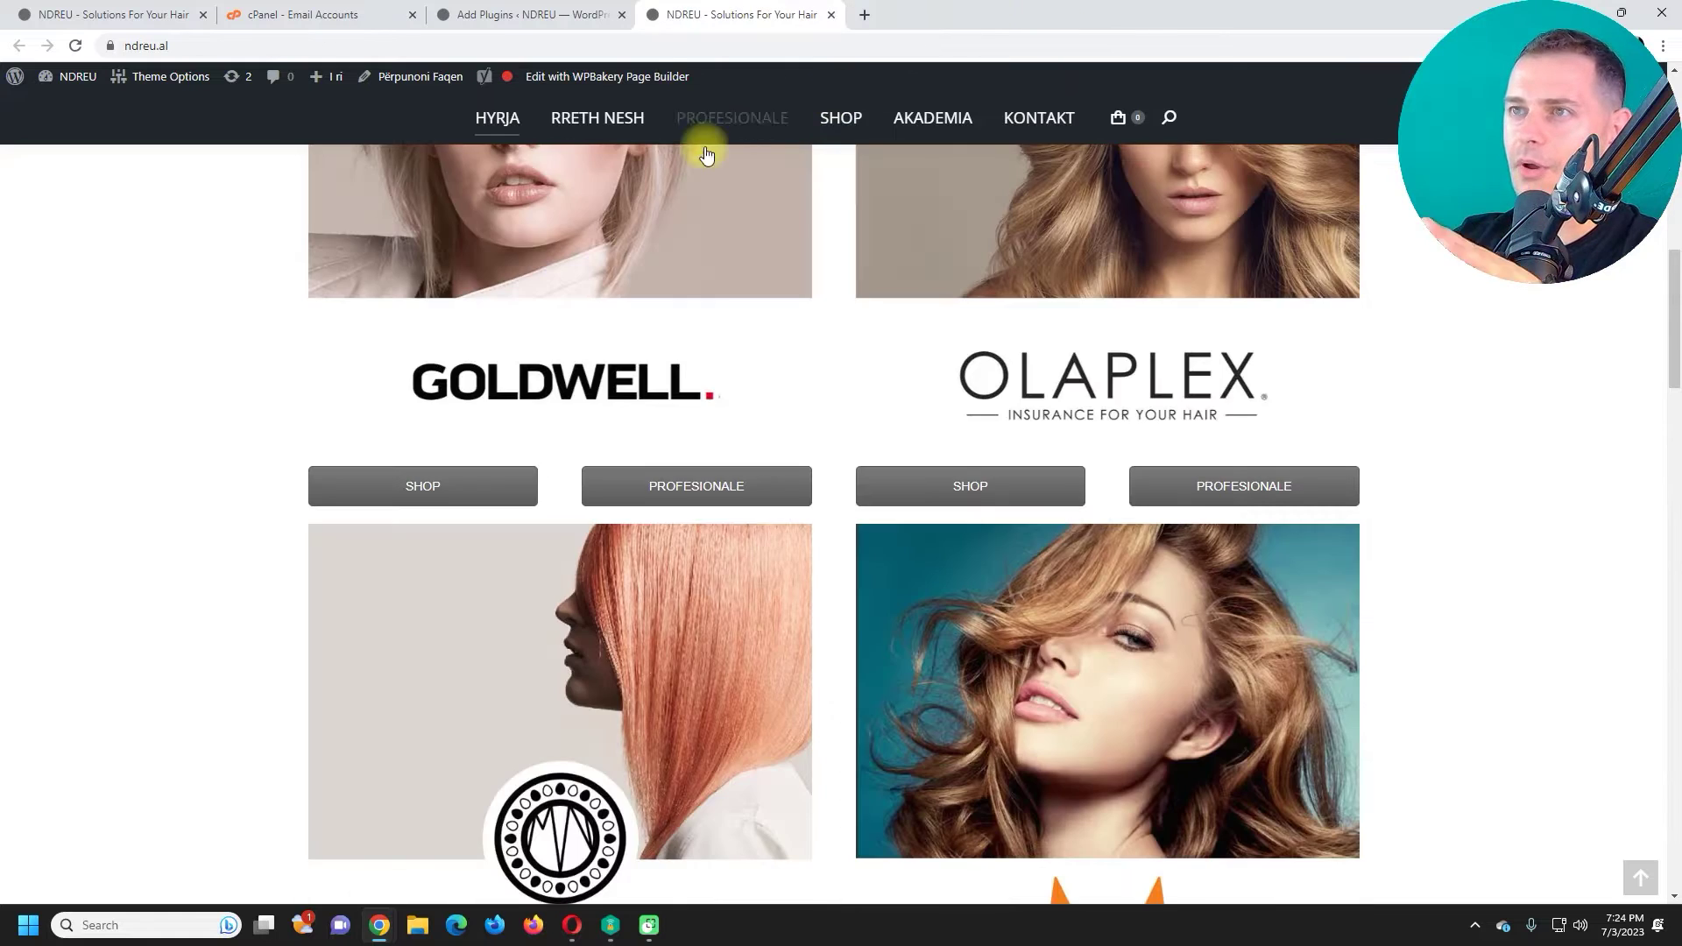
{"action": "key", "text": "ctrl+2"}
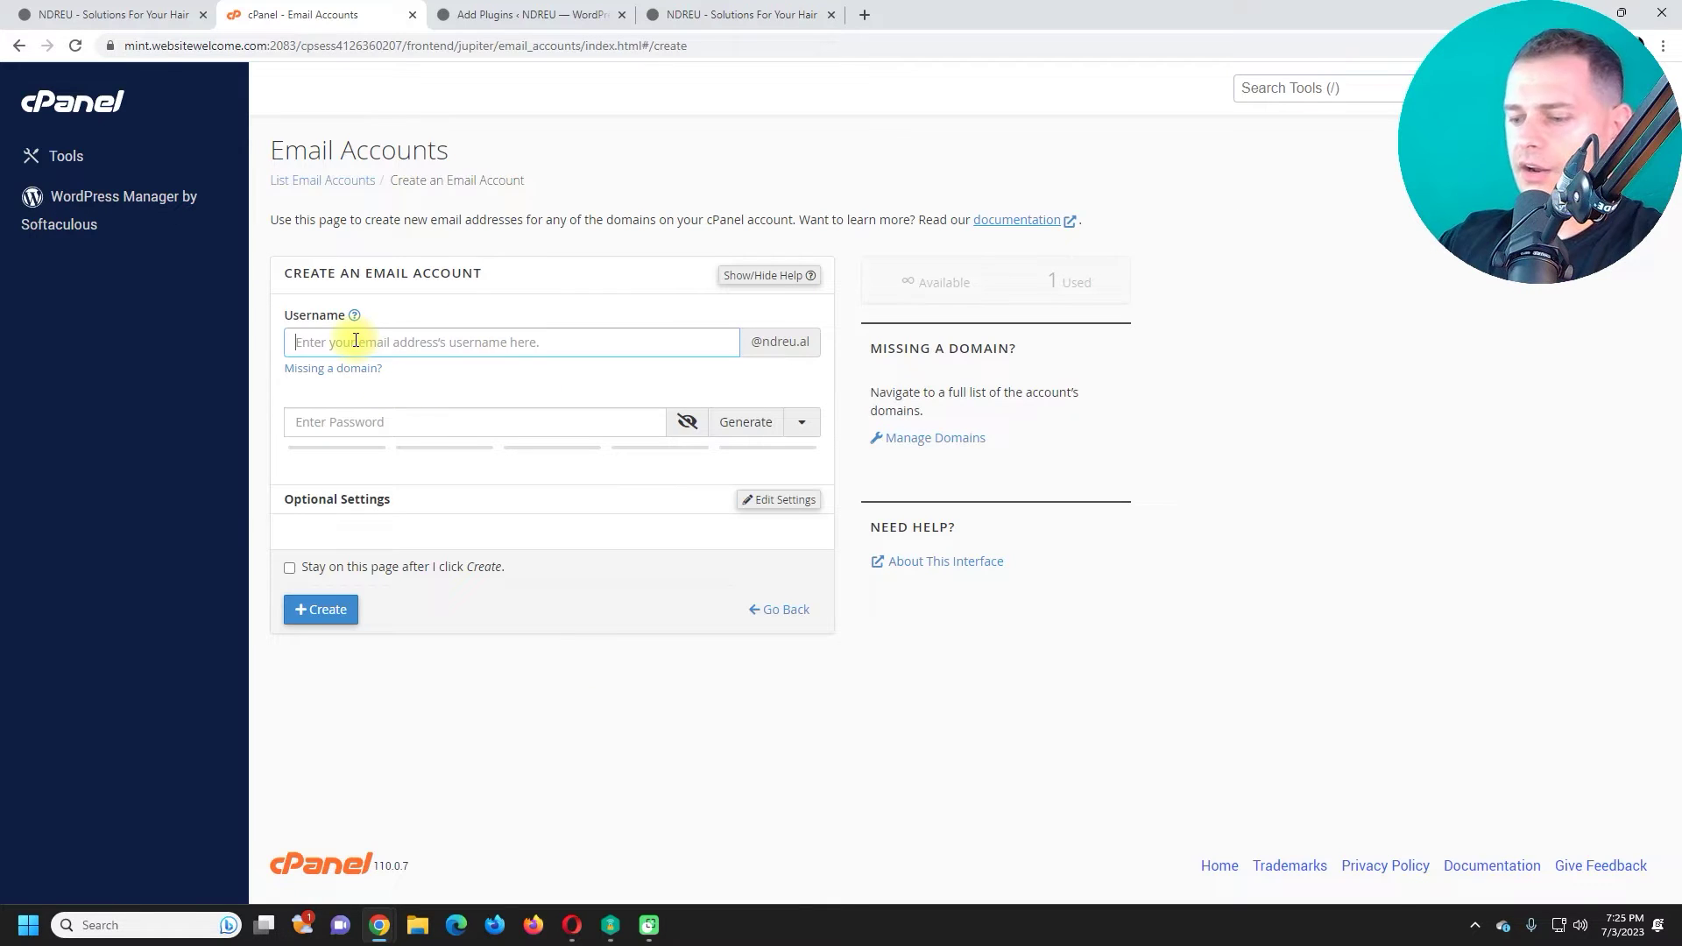
Create the not-reply mailbox on ndreu.al with a generated strong password
{"action": "type", "text": "no"}
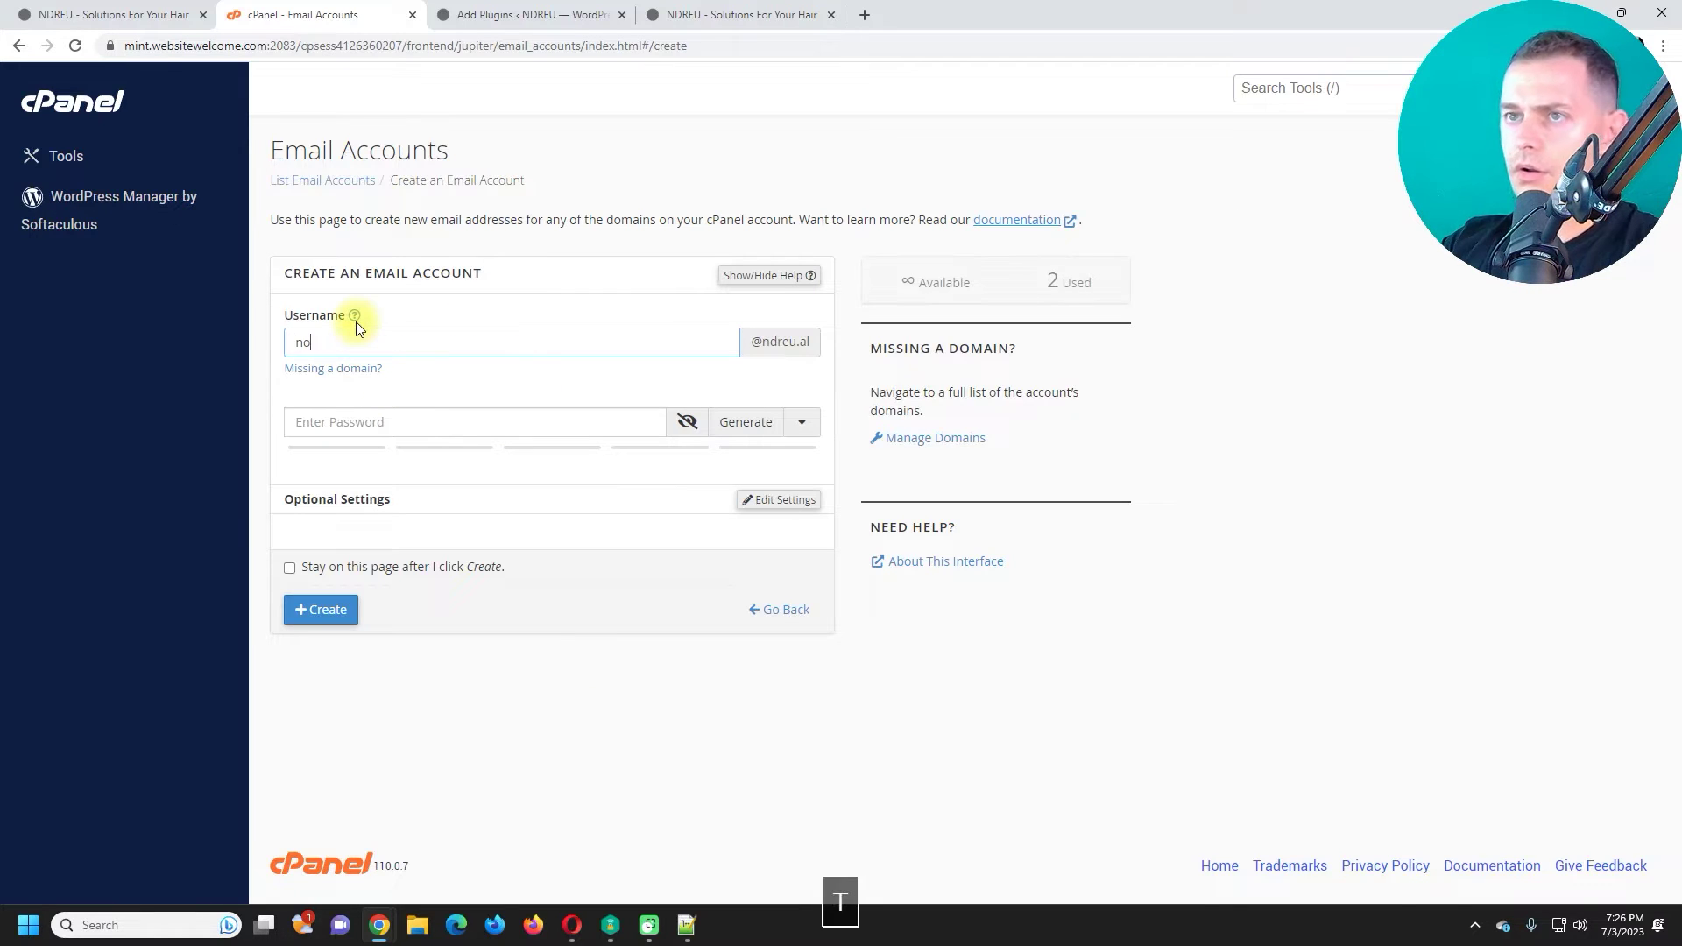
{"action": "type", "text": "t-reply"}
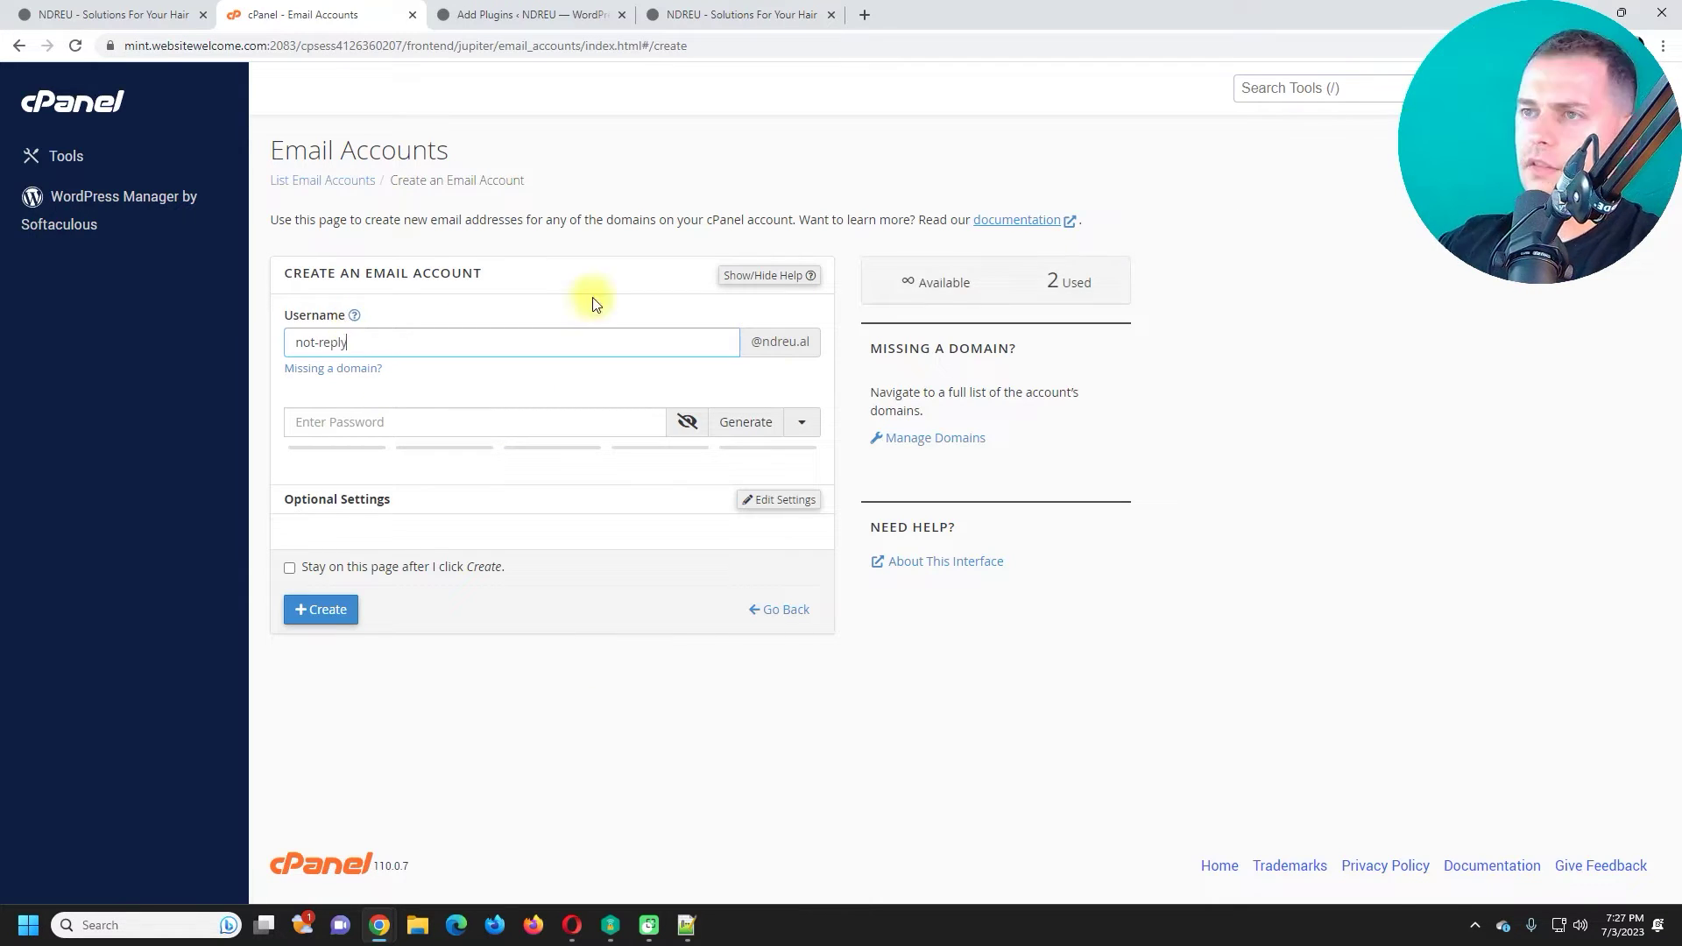
{"action": "left_click", "coordinate": [737, 427]}
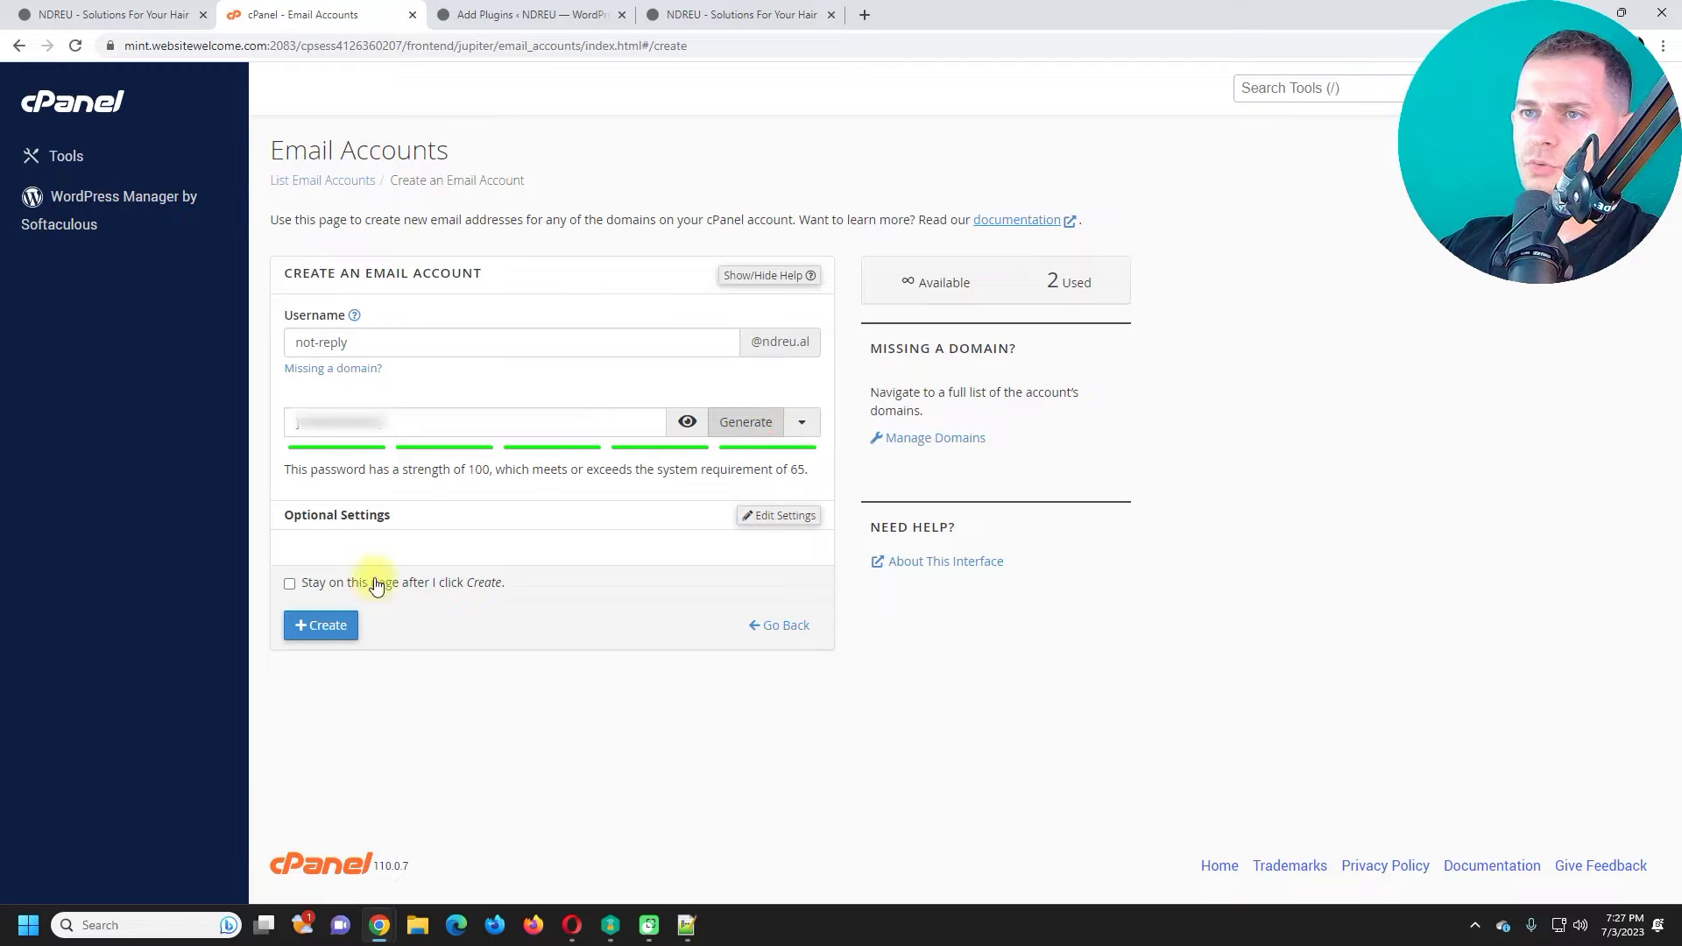
{"action": "left_click", "coordinate": [311, 624]}
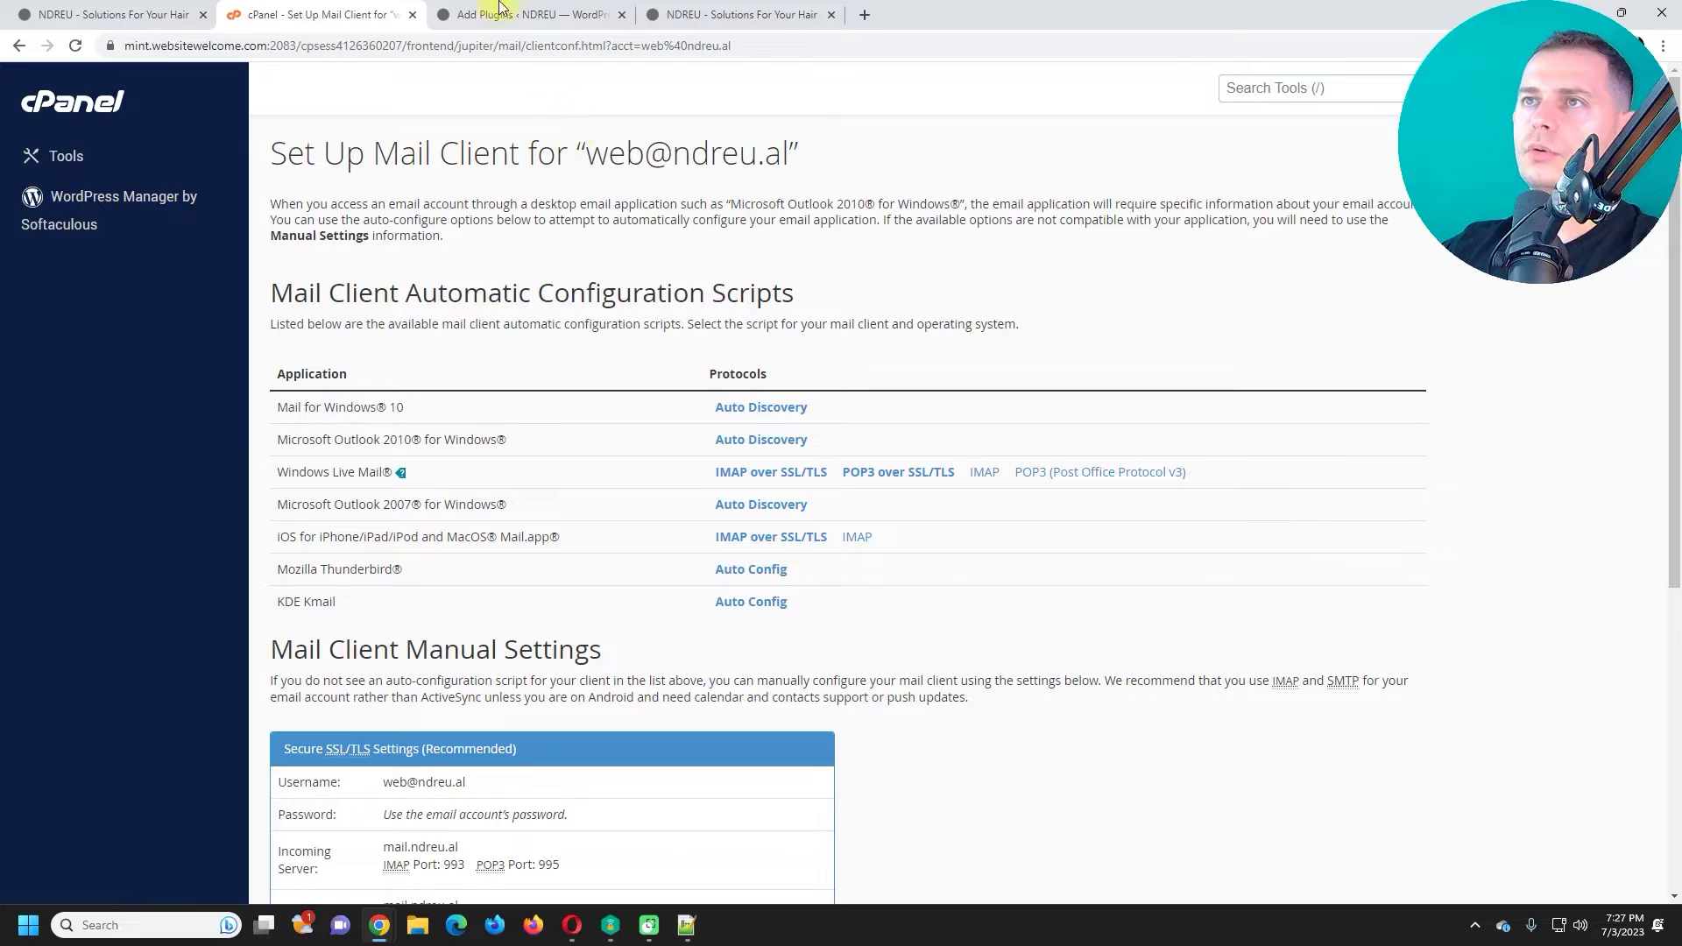
{"action": "left_click", "coordinate": [500, 7]}
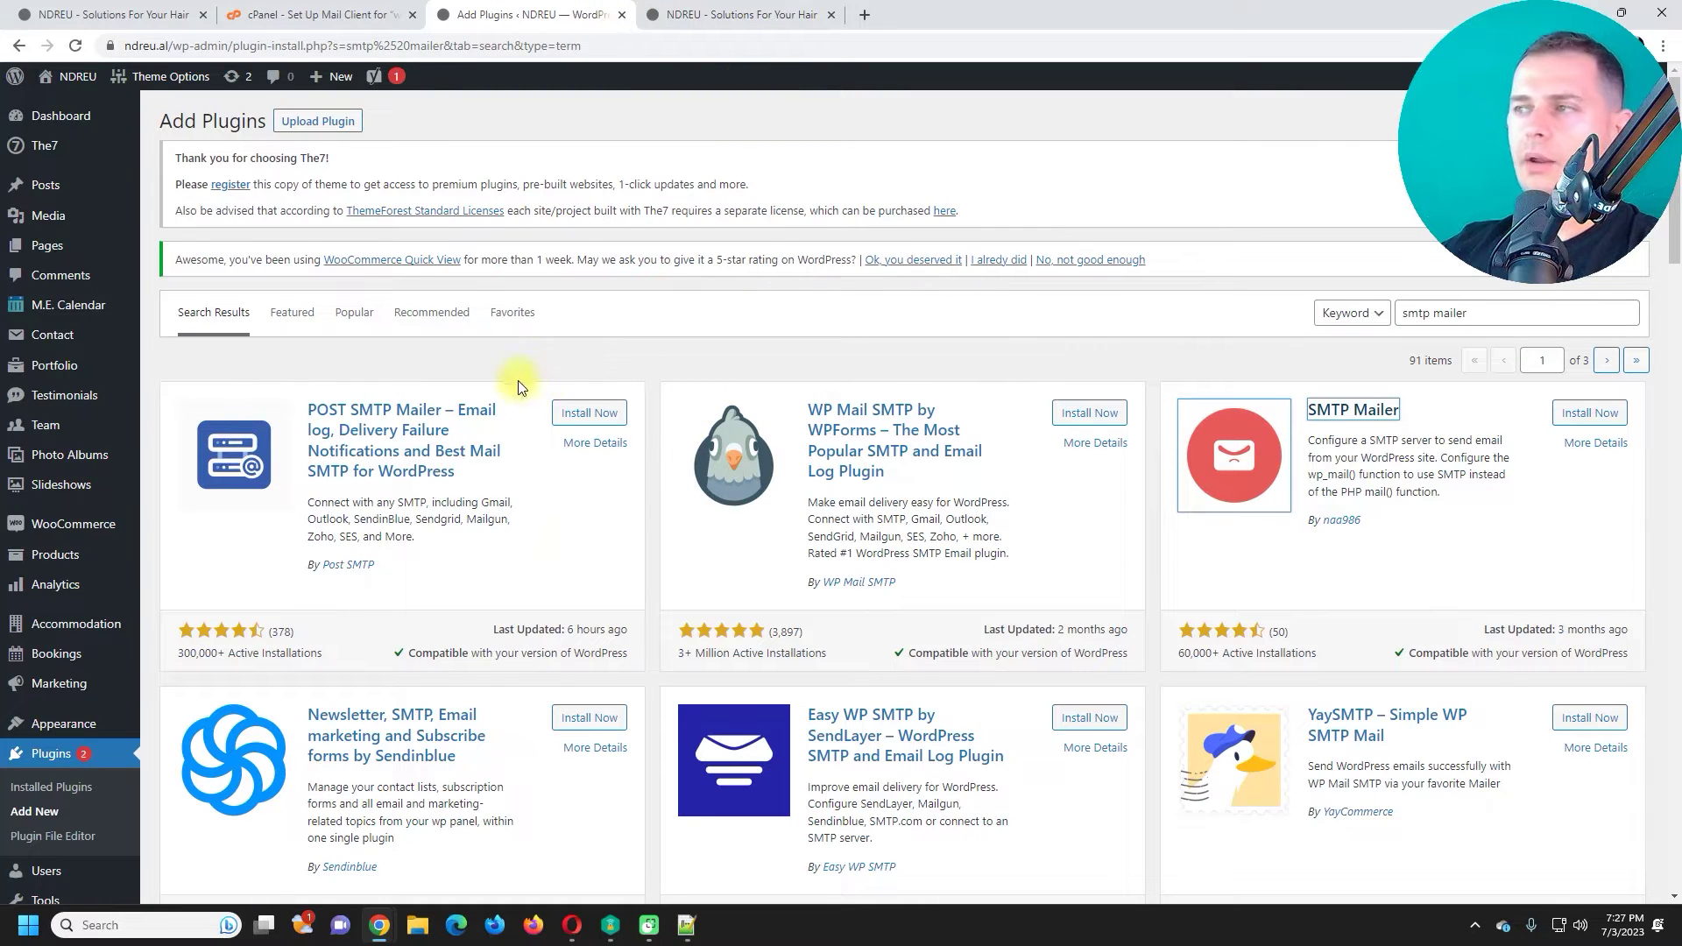
Install and activate SMTP Mailer from its More Details popup
{"action": "left_click", "coordinate": [1502, 317]}
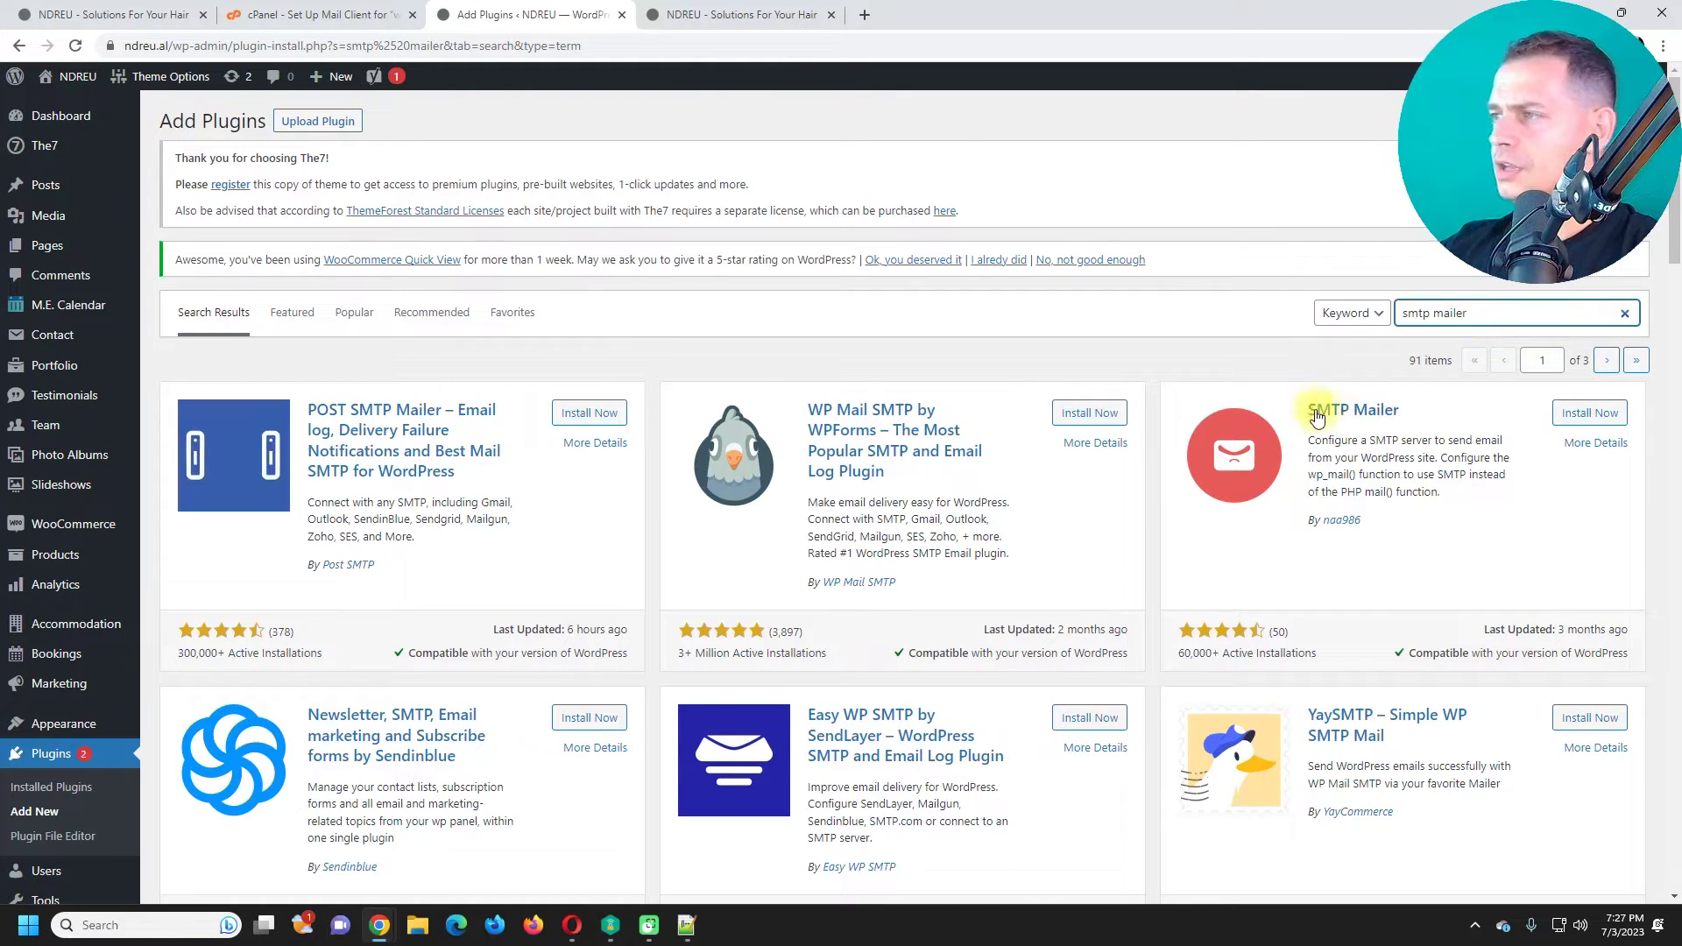
{"action": "left_click_drag", "start_coordinate": [1305, 410], "coordinate": [1404, 418]}
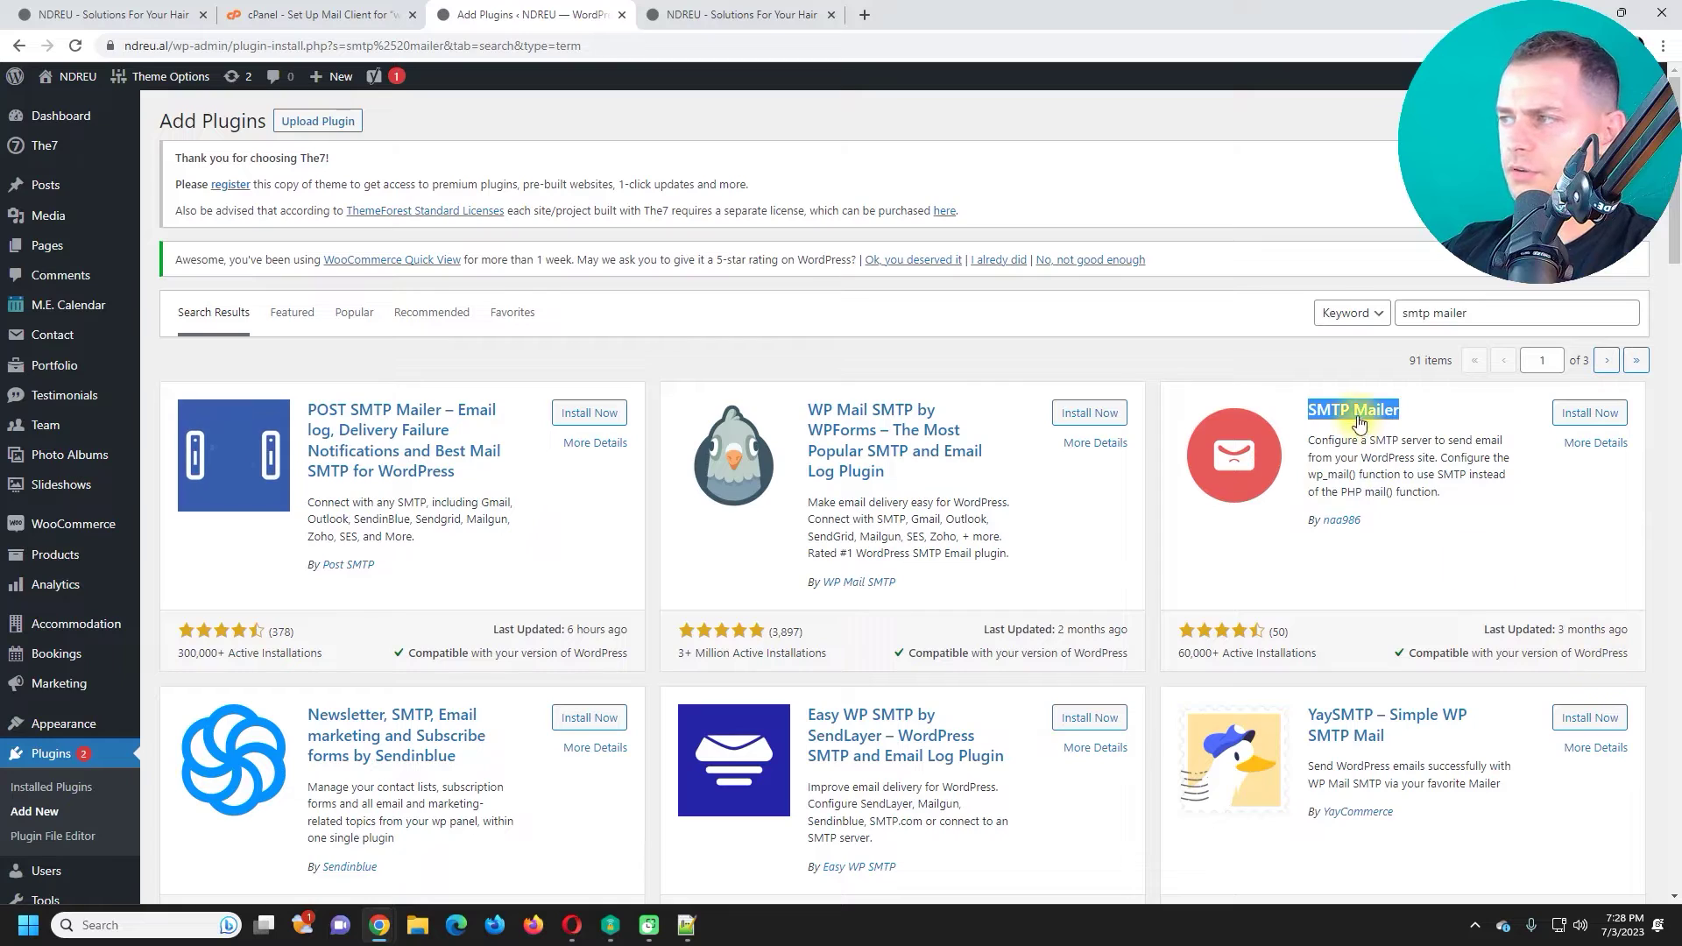
{"action": "left_click", "coordinate": [1372, 410]}
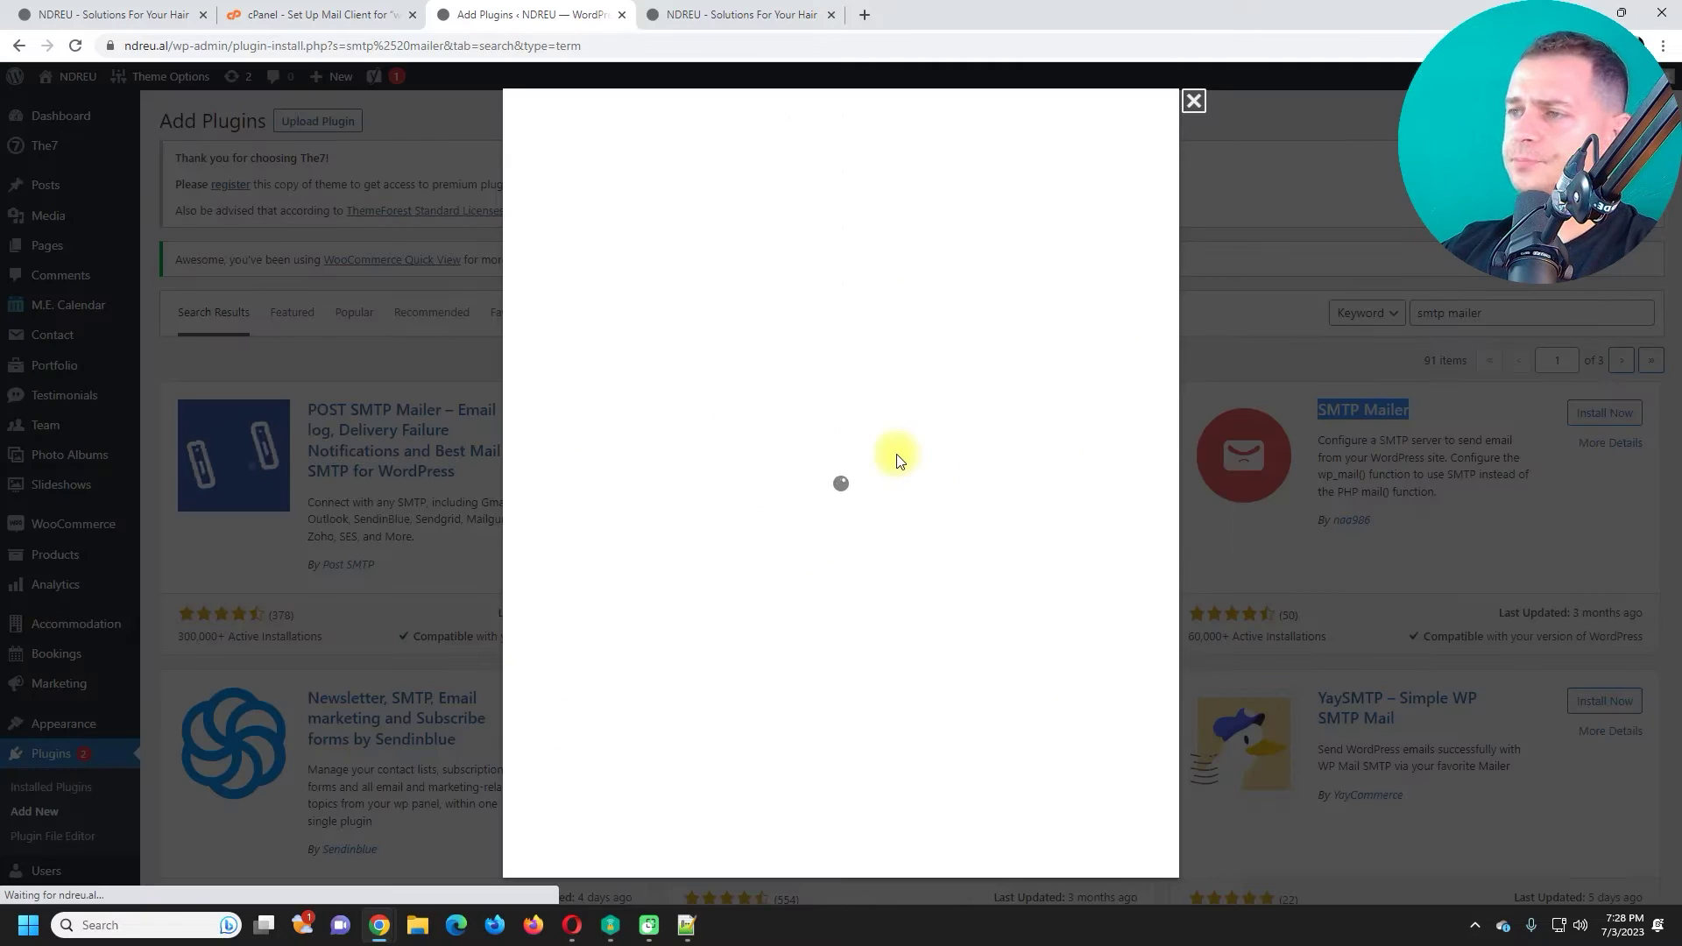
{"action": "scroll", "coordinate": [797, 570], "scroll_direction": "down", "scroll_amount": 5}
{"action": "left_click", "coordinate": [1118, 850]}
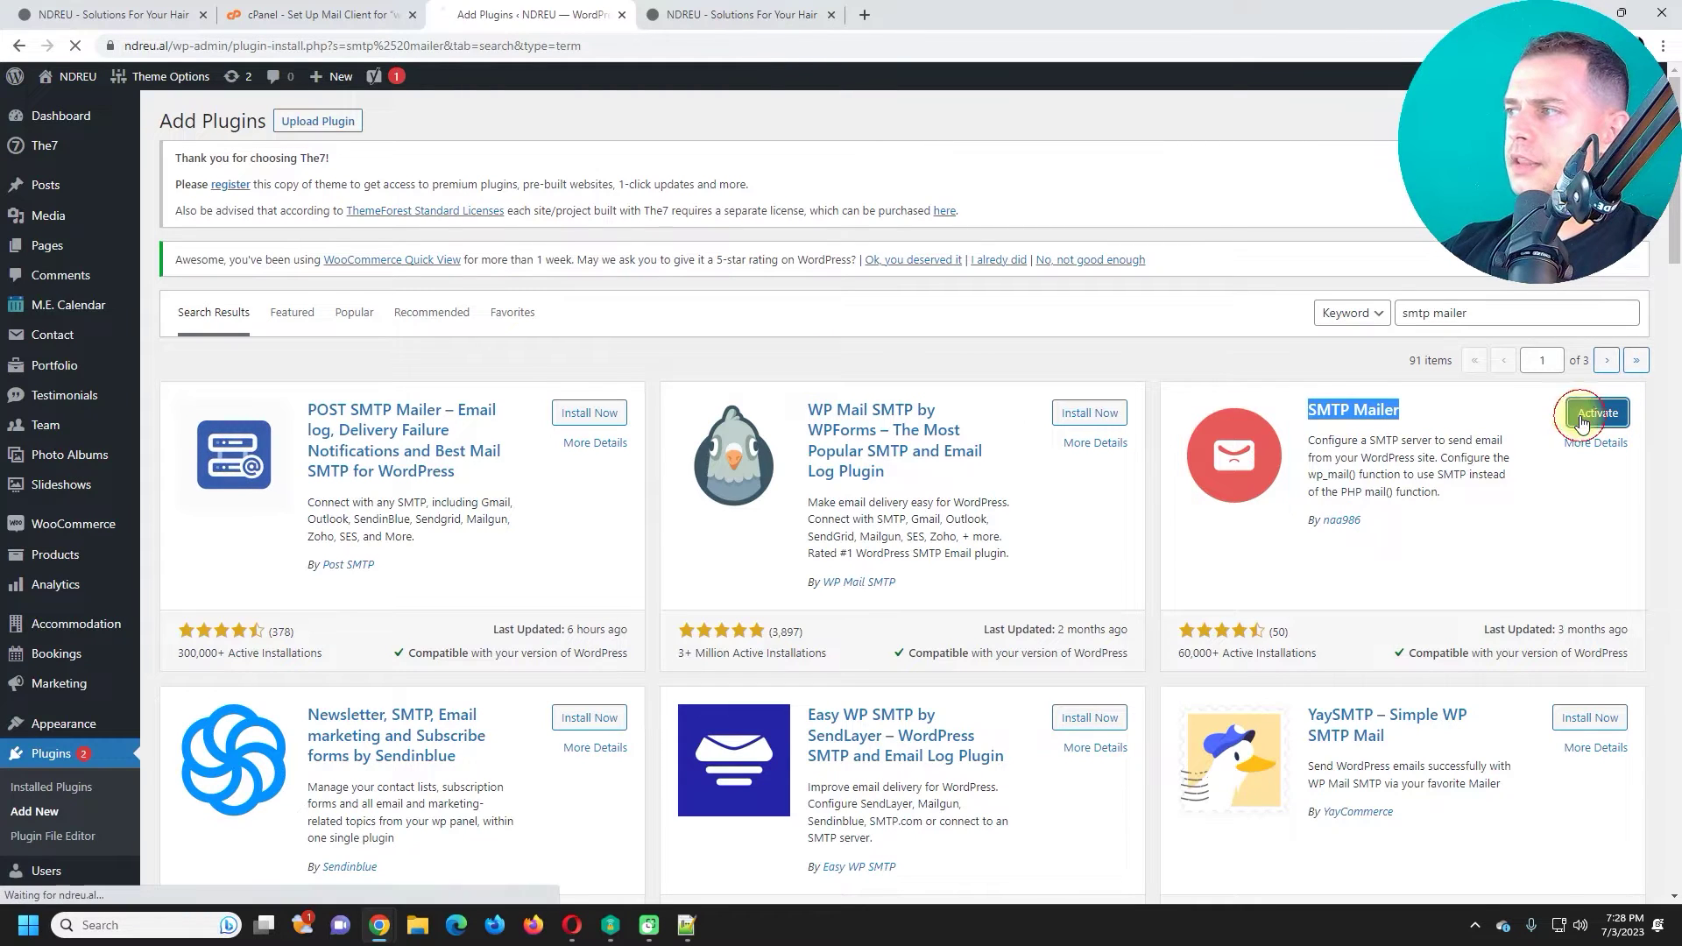
{"action": "triple_click", "coordinate": [501, 263]}
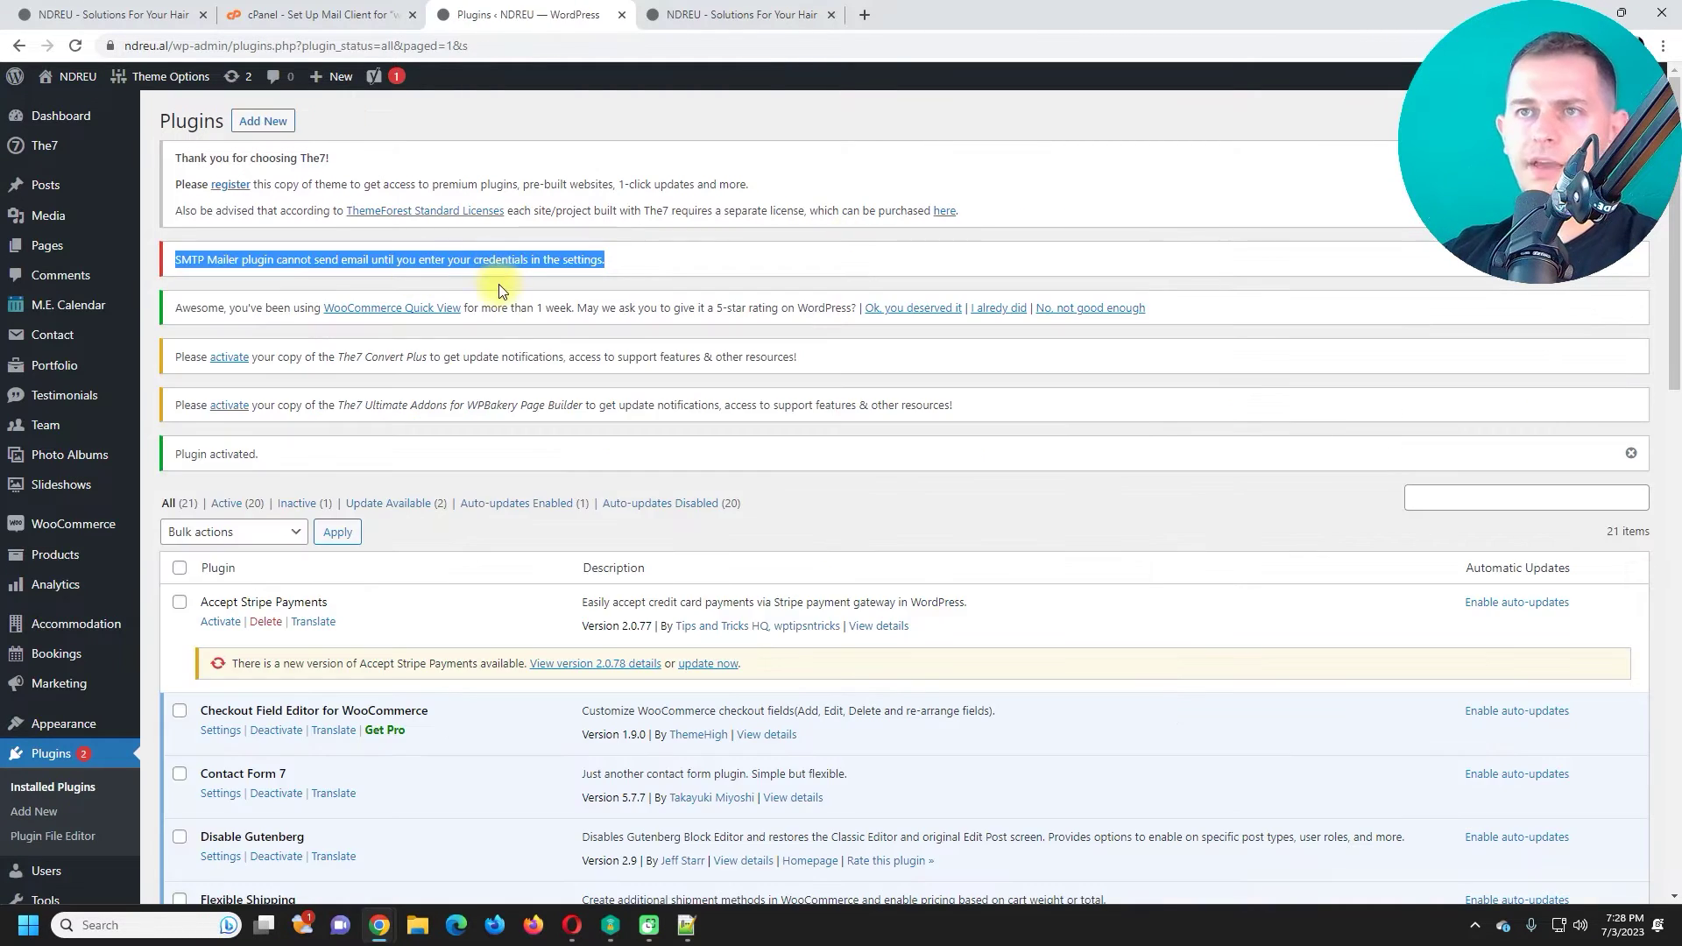
{"action": "left_click", "coordinate": [631, 263]}
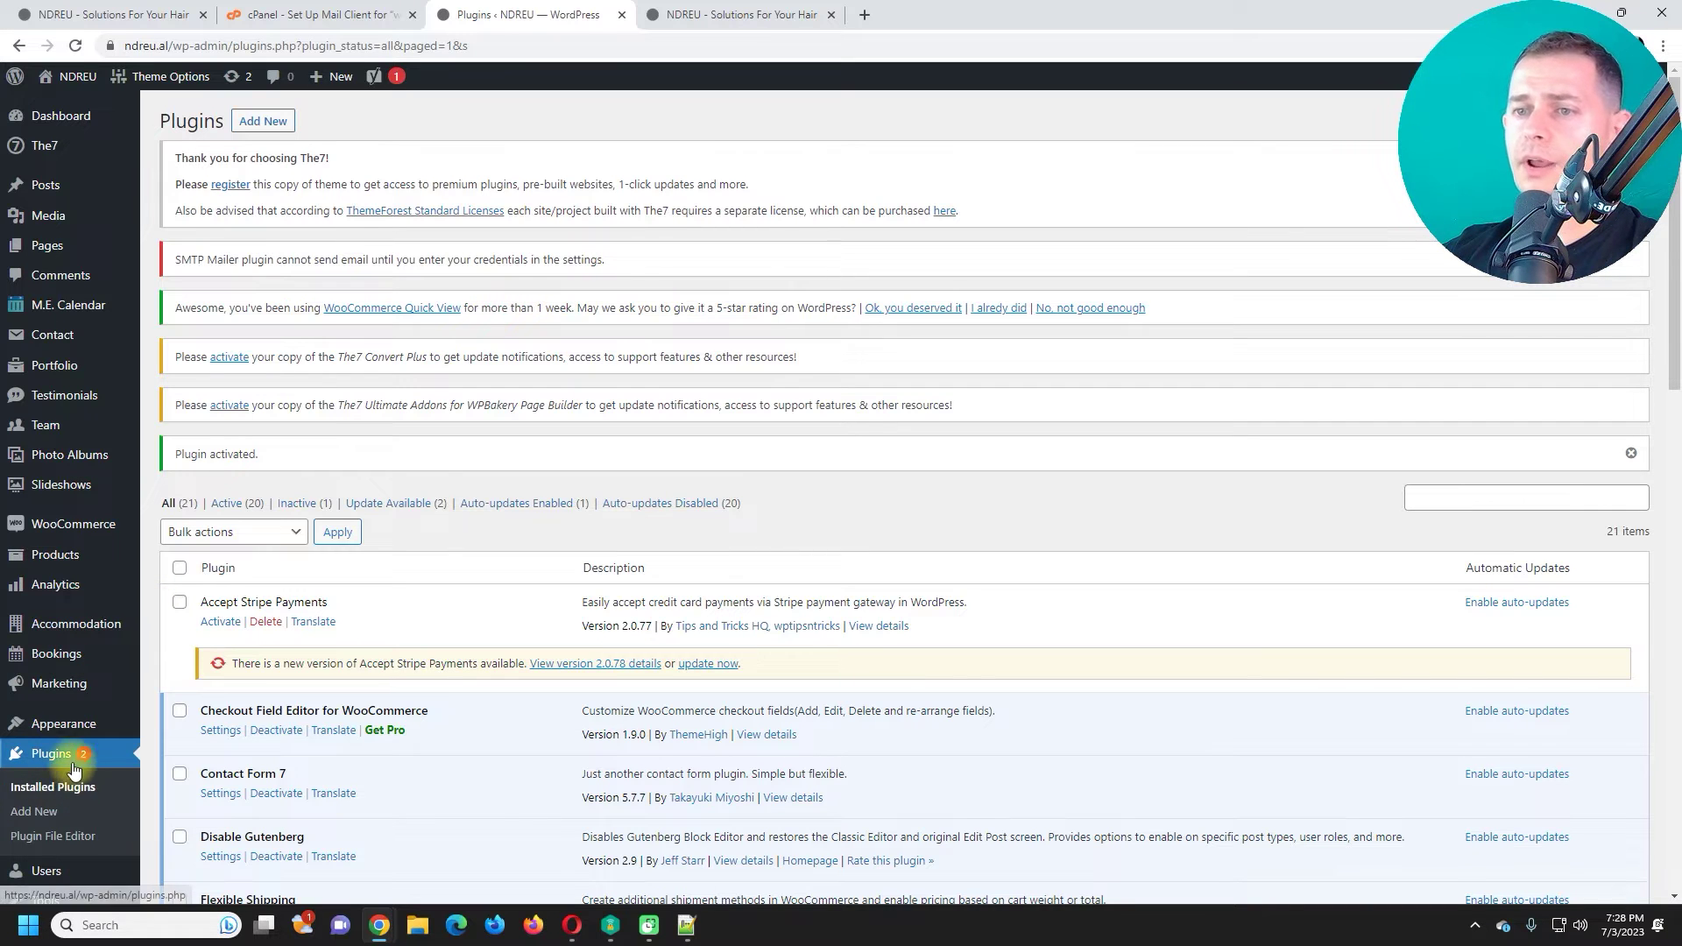
Copy mail.ndreu.al from cPanel's mail client settings into SMTP Mailer's SMTP Host field
{"action": "scroll", "coordinate": [54, 765], "scroll_direction": "down", "scroll_amount": 5}
{"action": "mouse_move", "coordinate": [77, 578]}
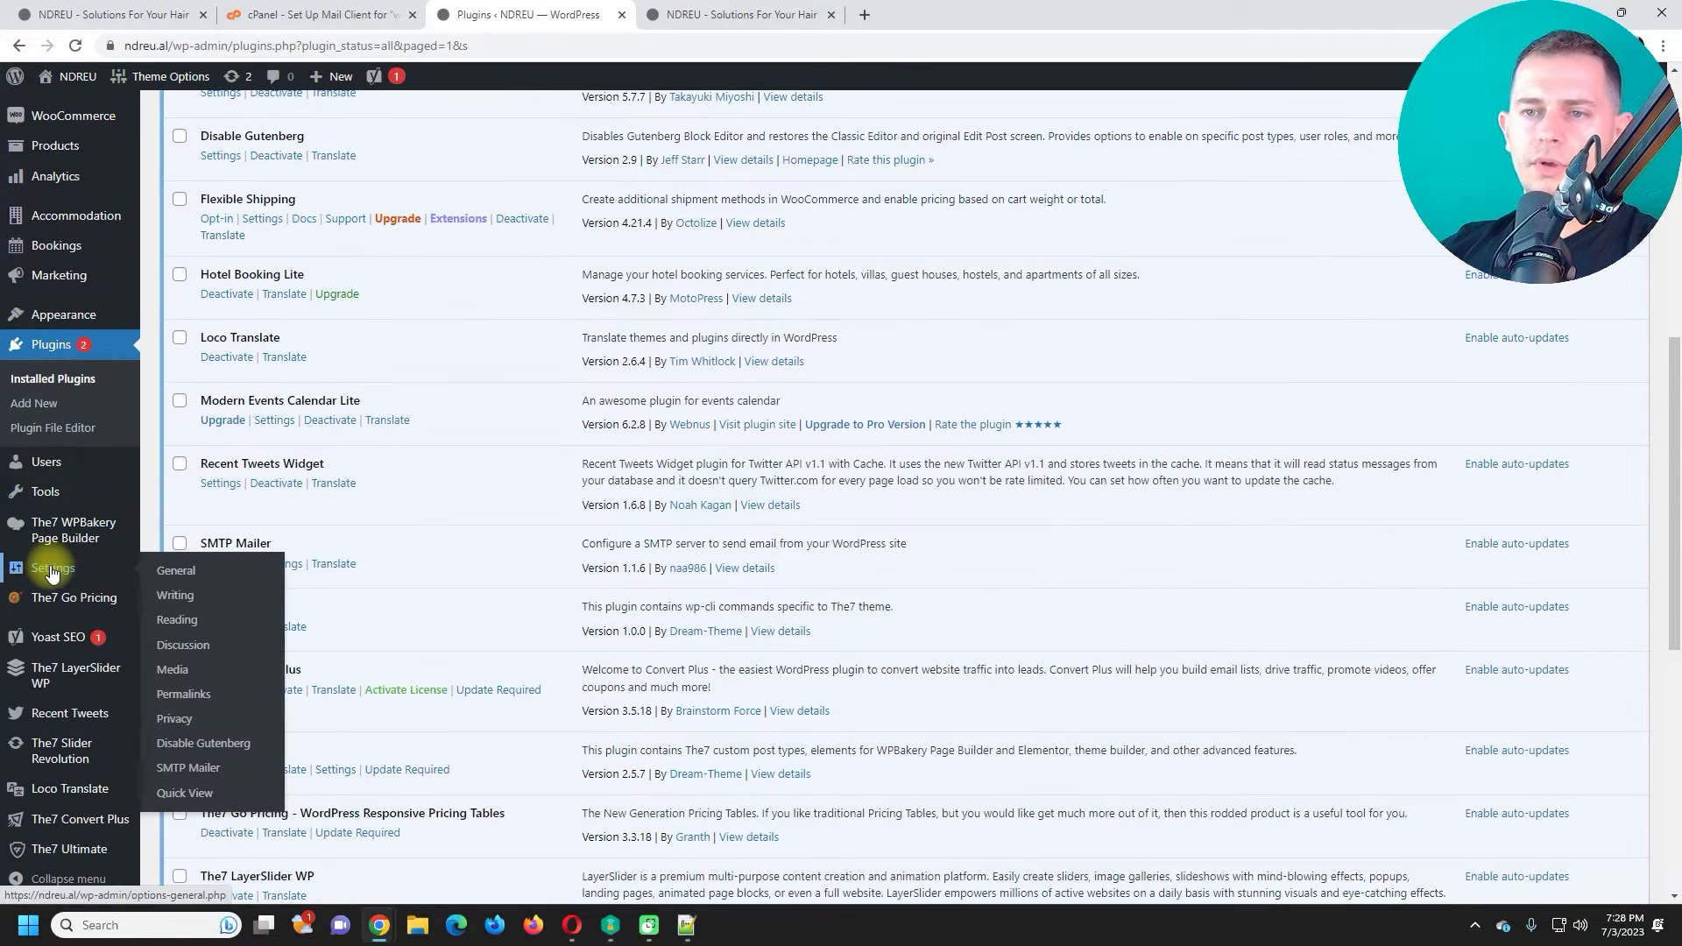
{"action": "left_click", "coordinate": [202, 777]}
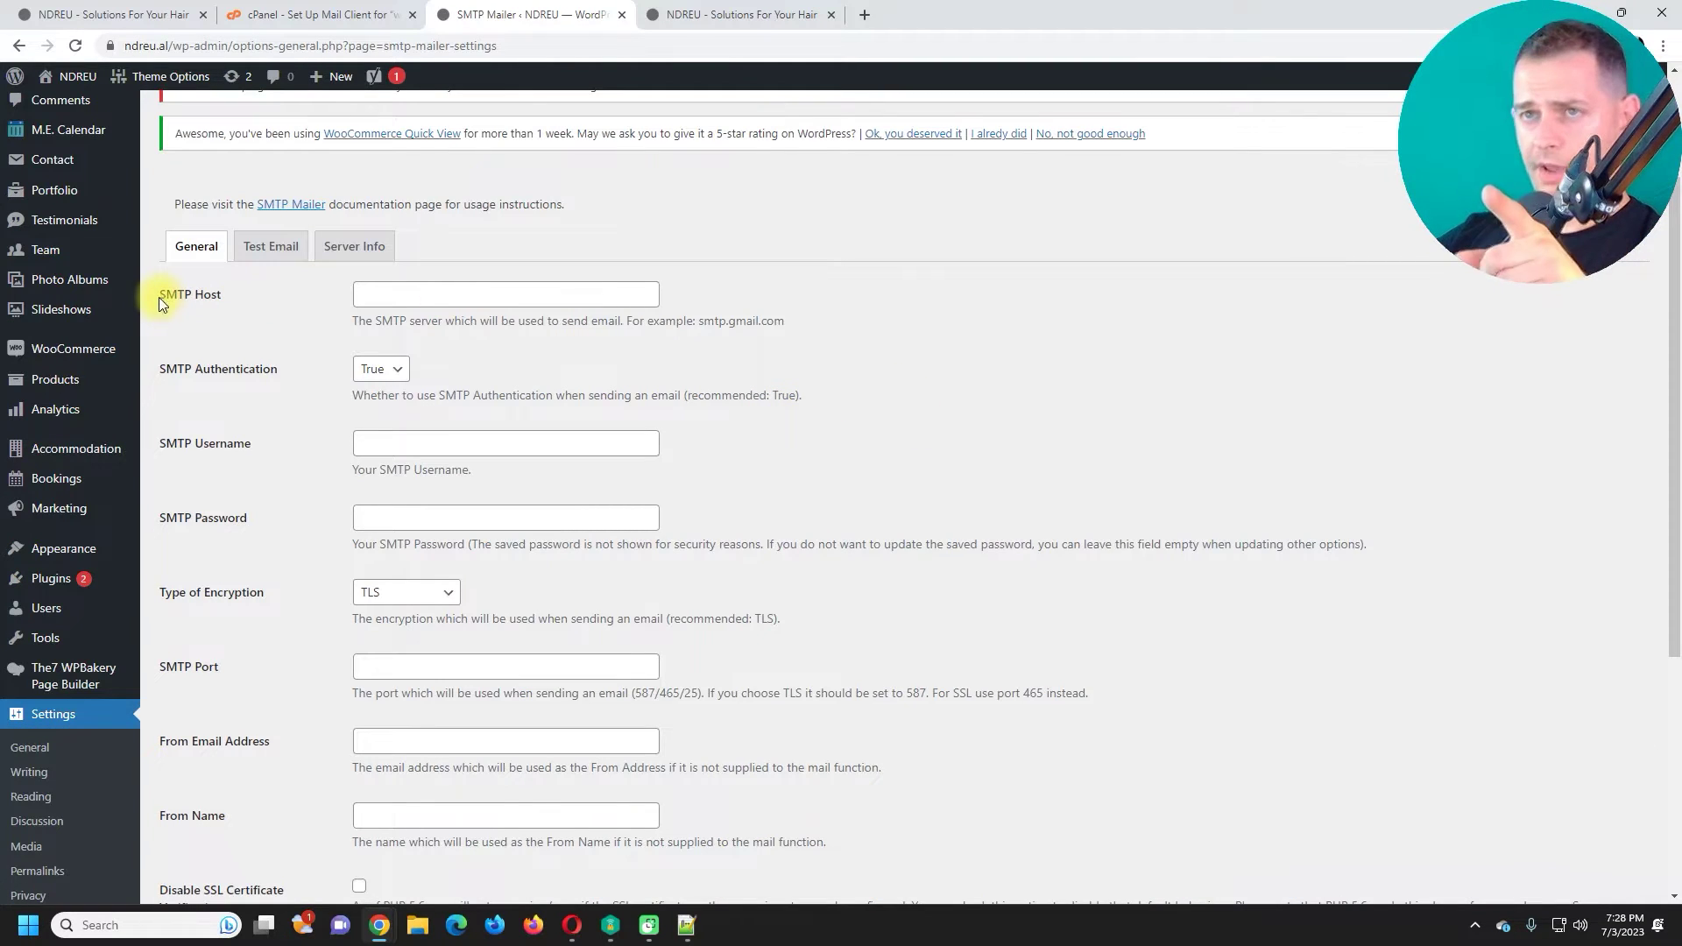
{"action": "left_click", "coordinate": [316, 15]}
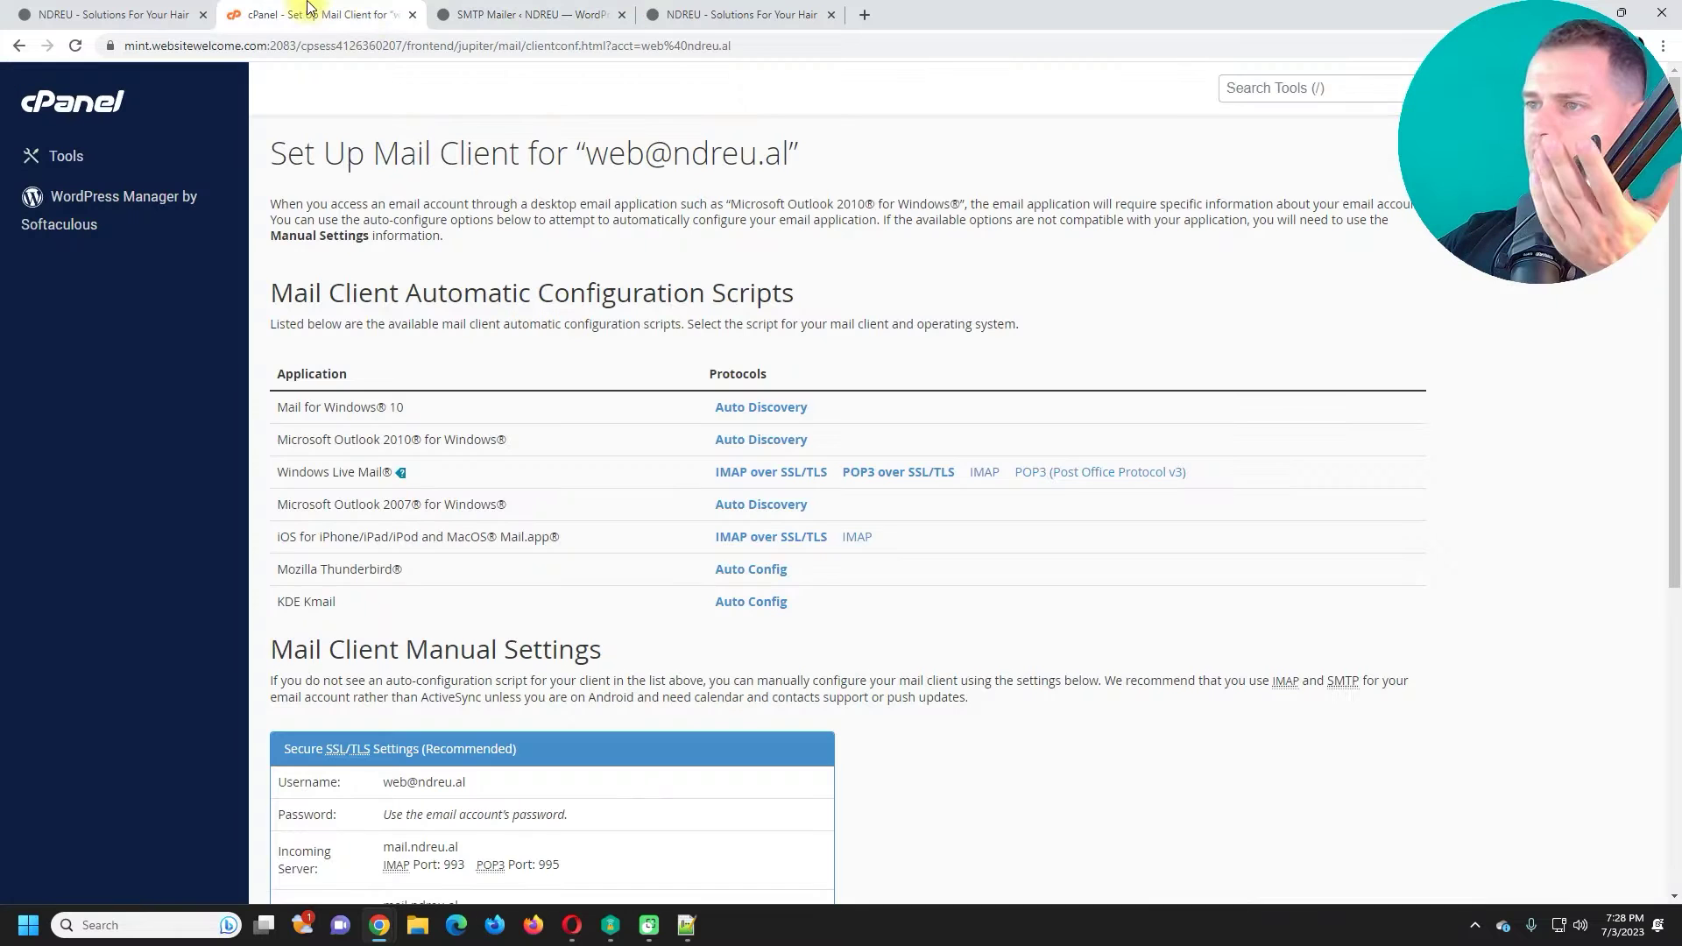
{"action": "scroll", "coordinate": [1043, 442], "scroll_direction": "down", "scroll_amount": 1}
{"action": "scroll", "coordinate": [1037, 440], "scroll_direction": "down", "scroll_amount": 2}
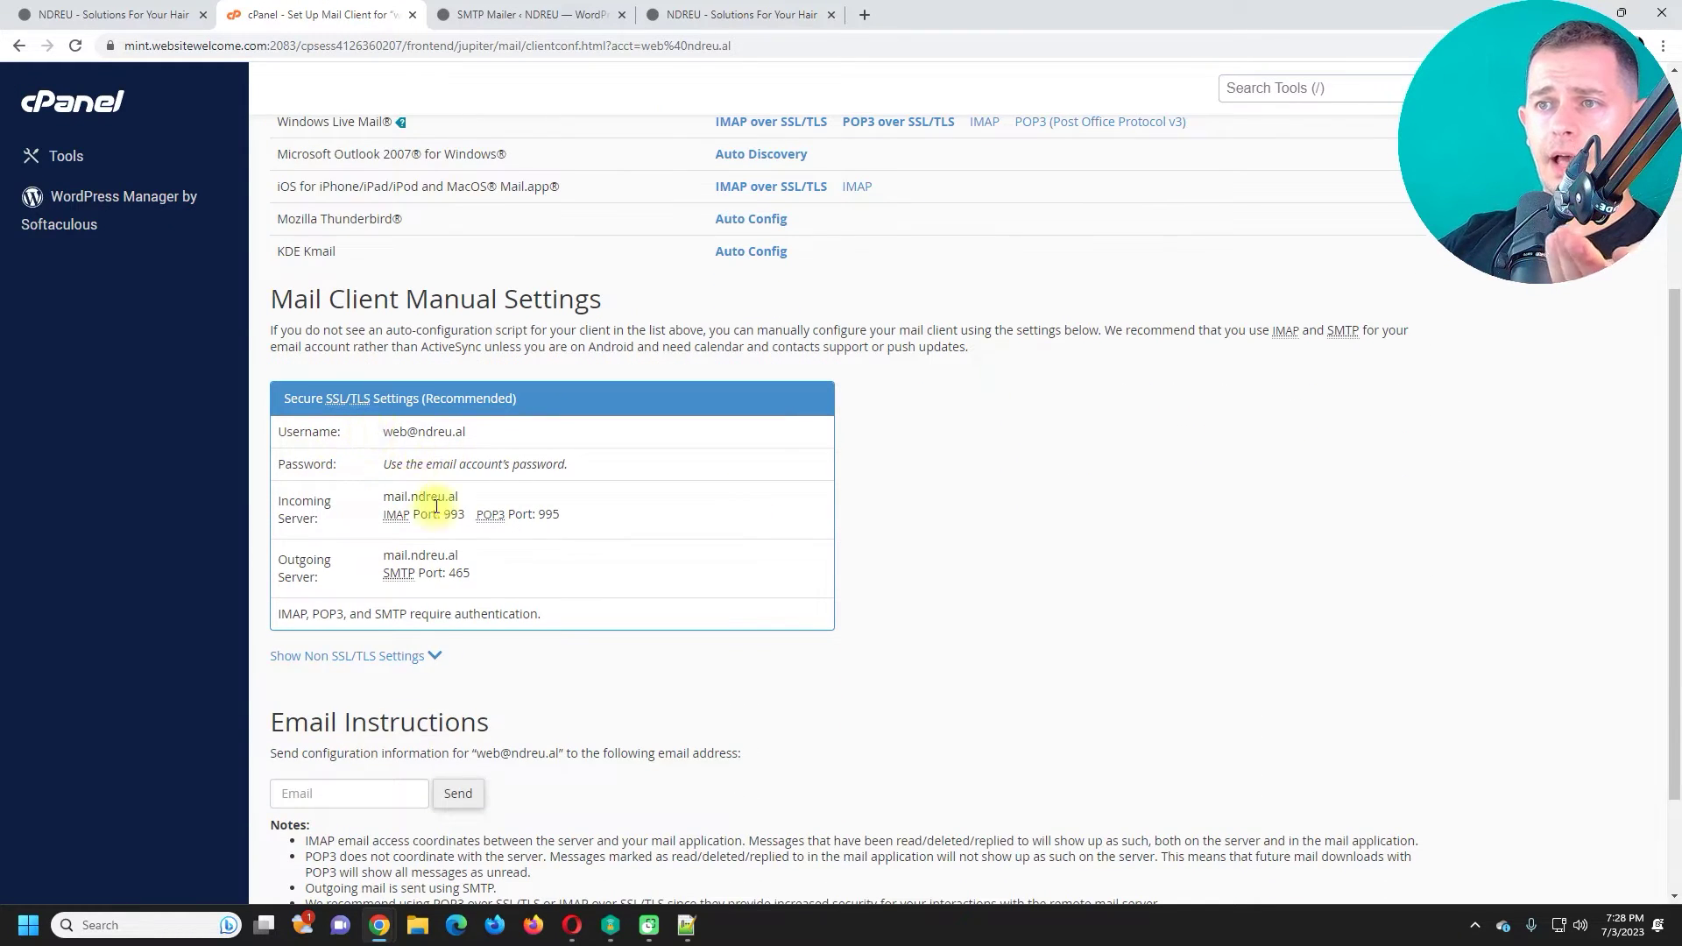
{"action": "left_click_drag", "start_coordinate": [379, 497], "coordinate": [486, 497]}
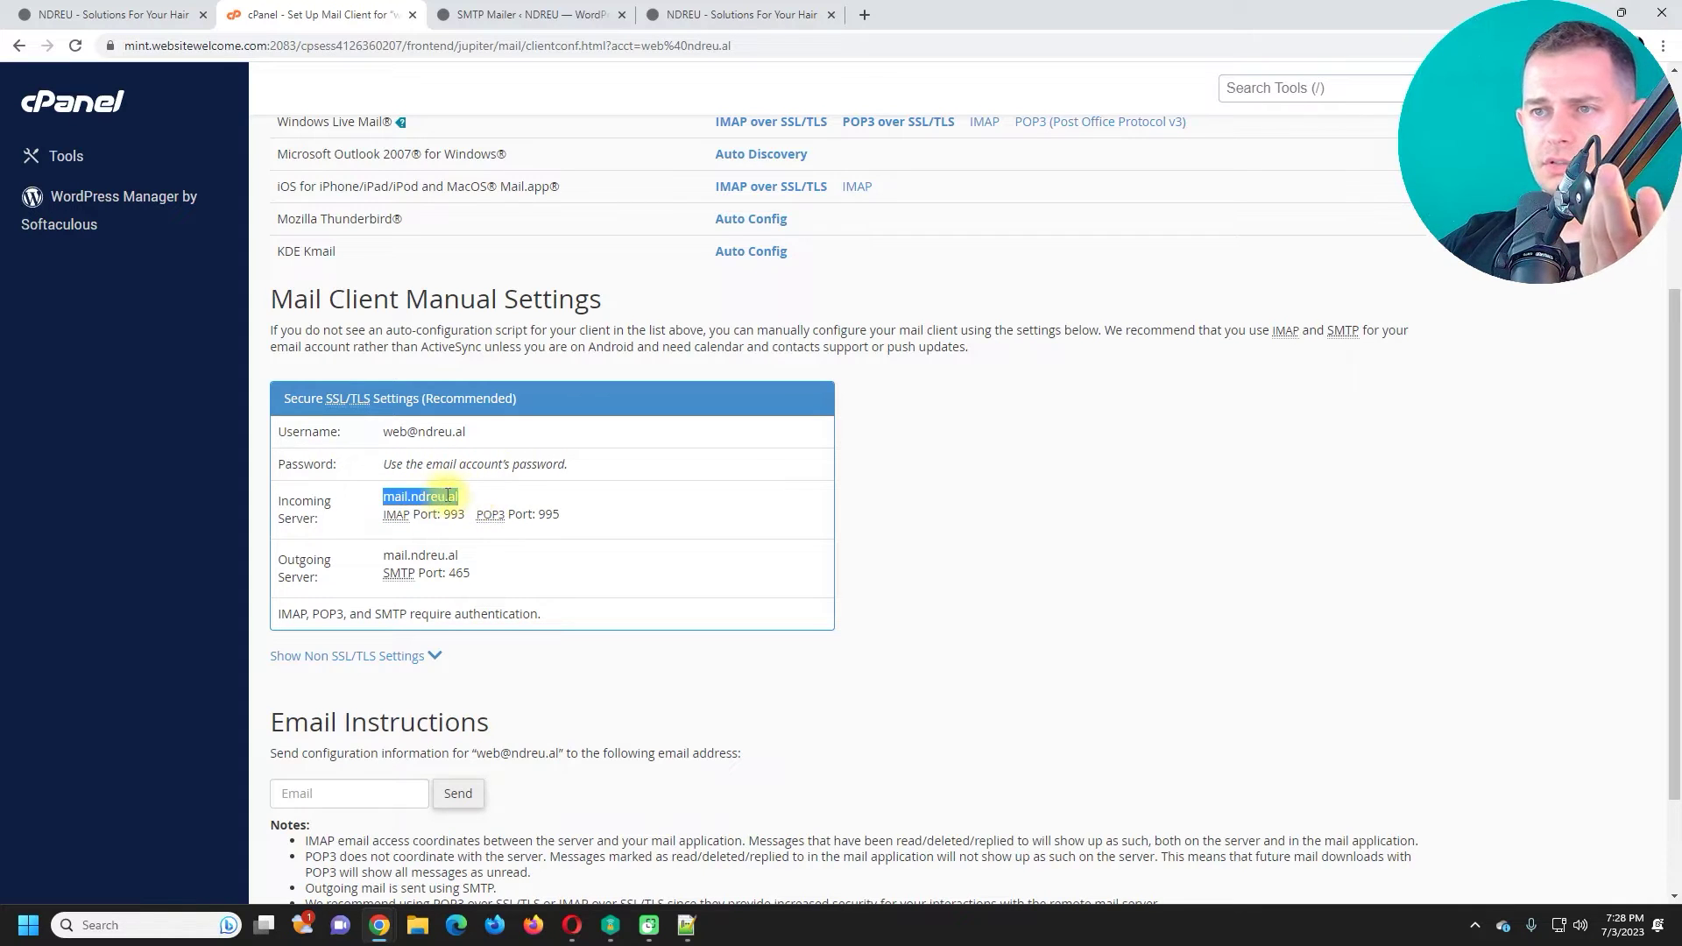
{"action": "left_click", "coordinate": [145, 7]}
{"action": "left_click", "coordinate": [351, 11]}
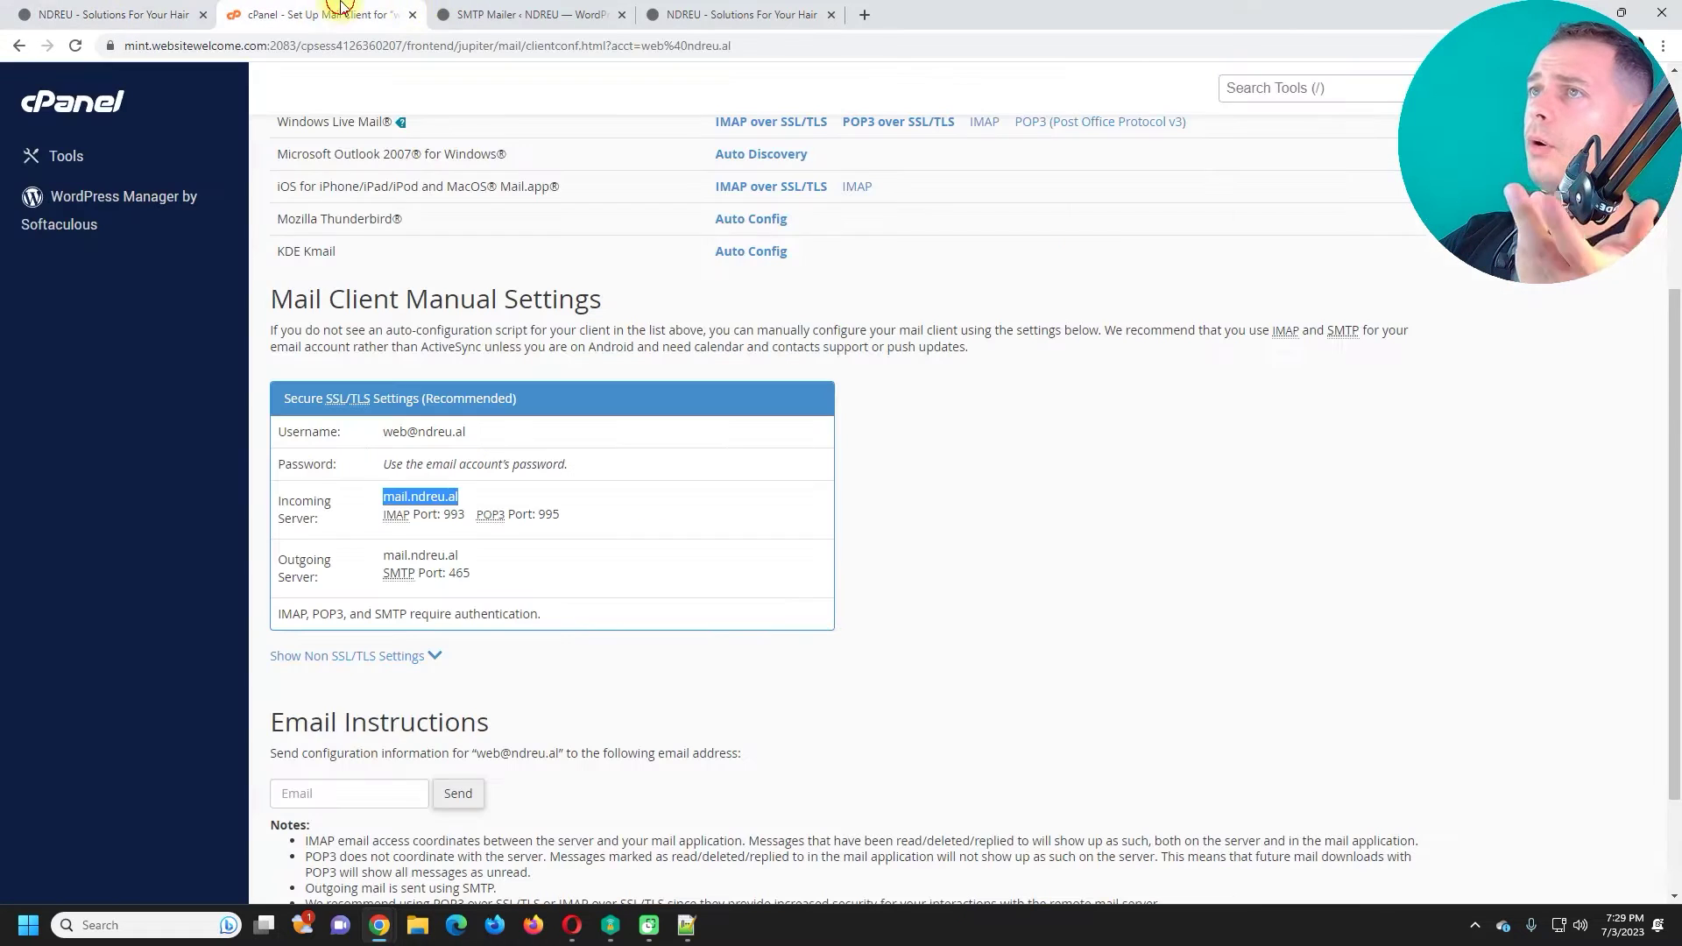
{"action": "left_click", "coordinate": [526, 14]}
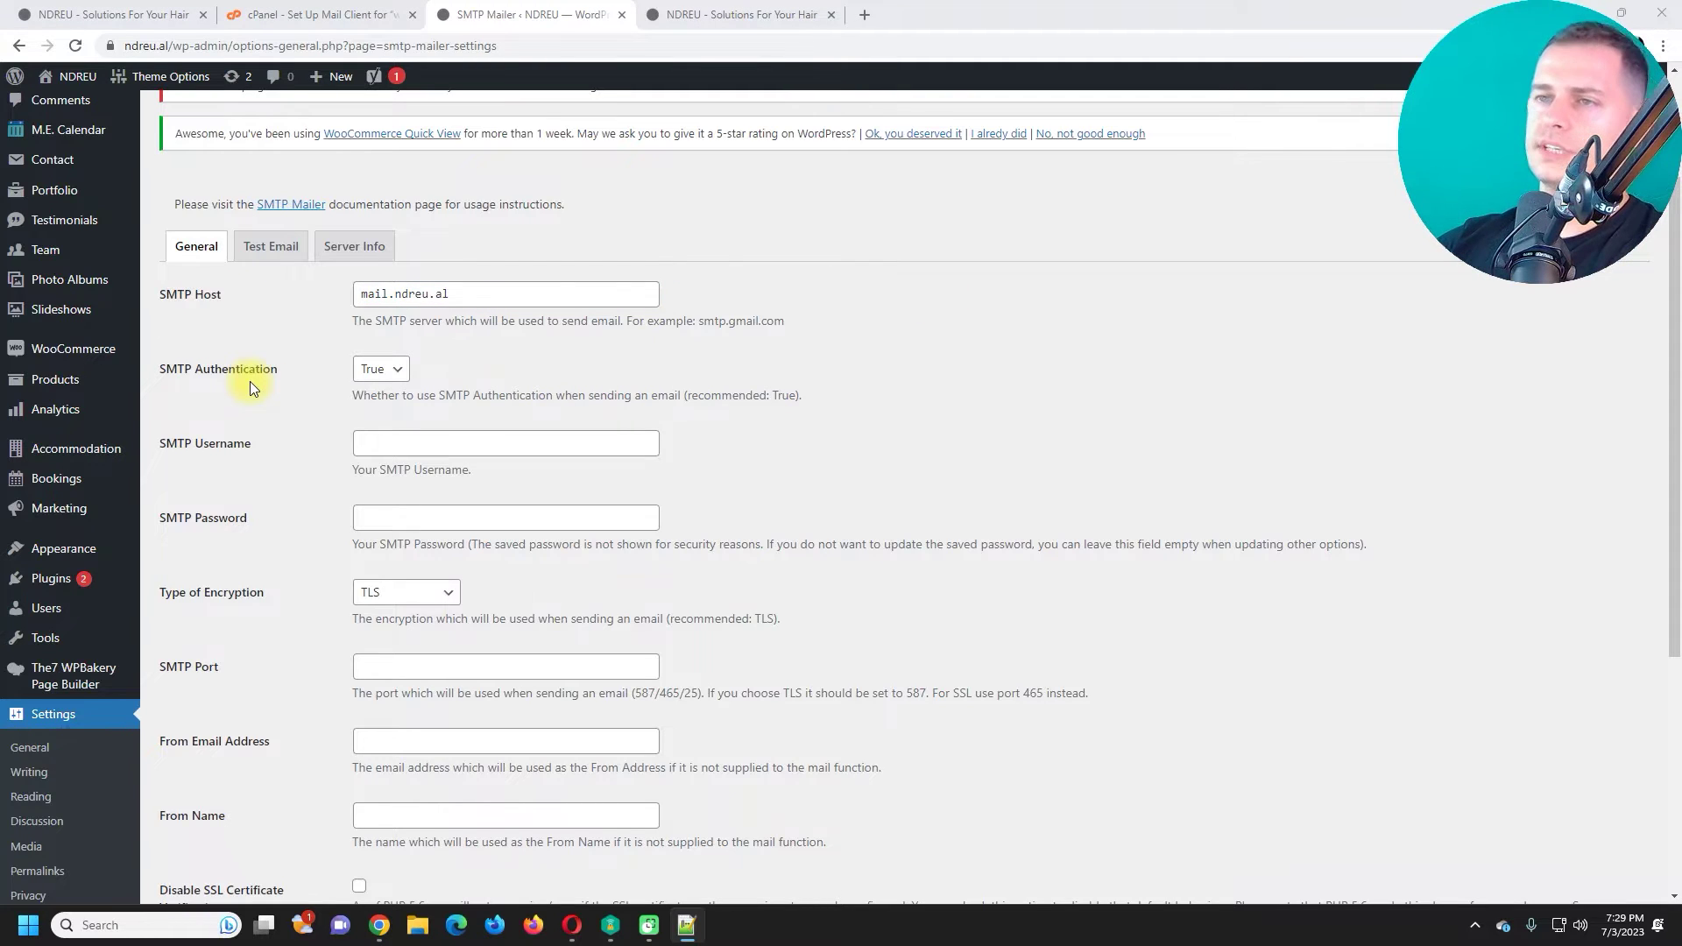
Keep SMTP Authentication True and paste the mailbox address and password as SMTP credentials
{"action": "left_click", "coordinate": [403, 374]}
{"action": "left_click", "coordinate": [675, 389]}
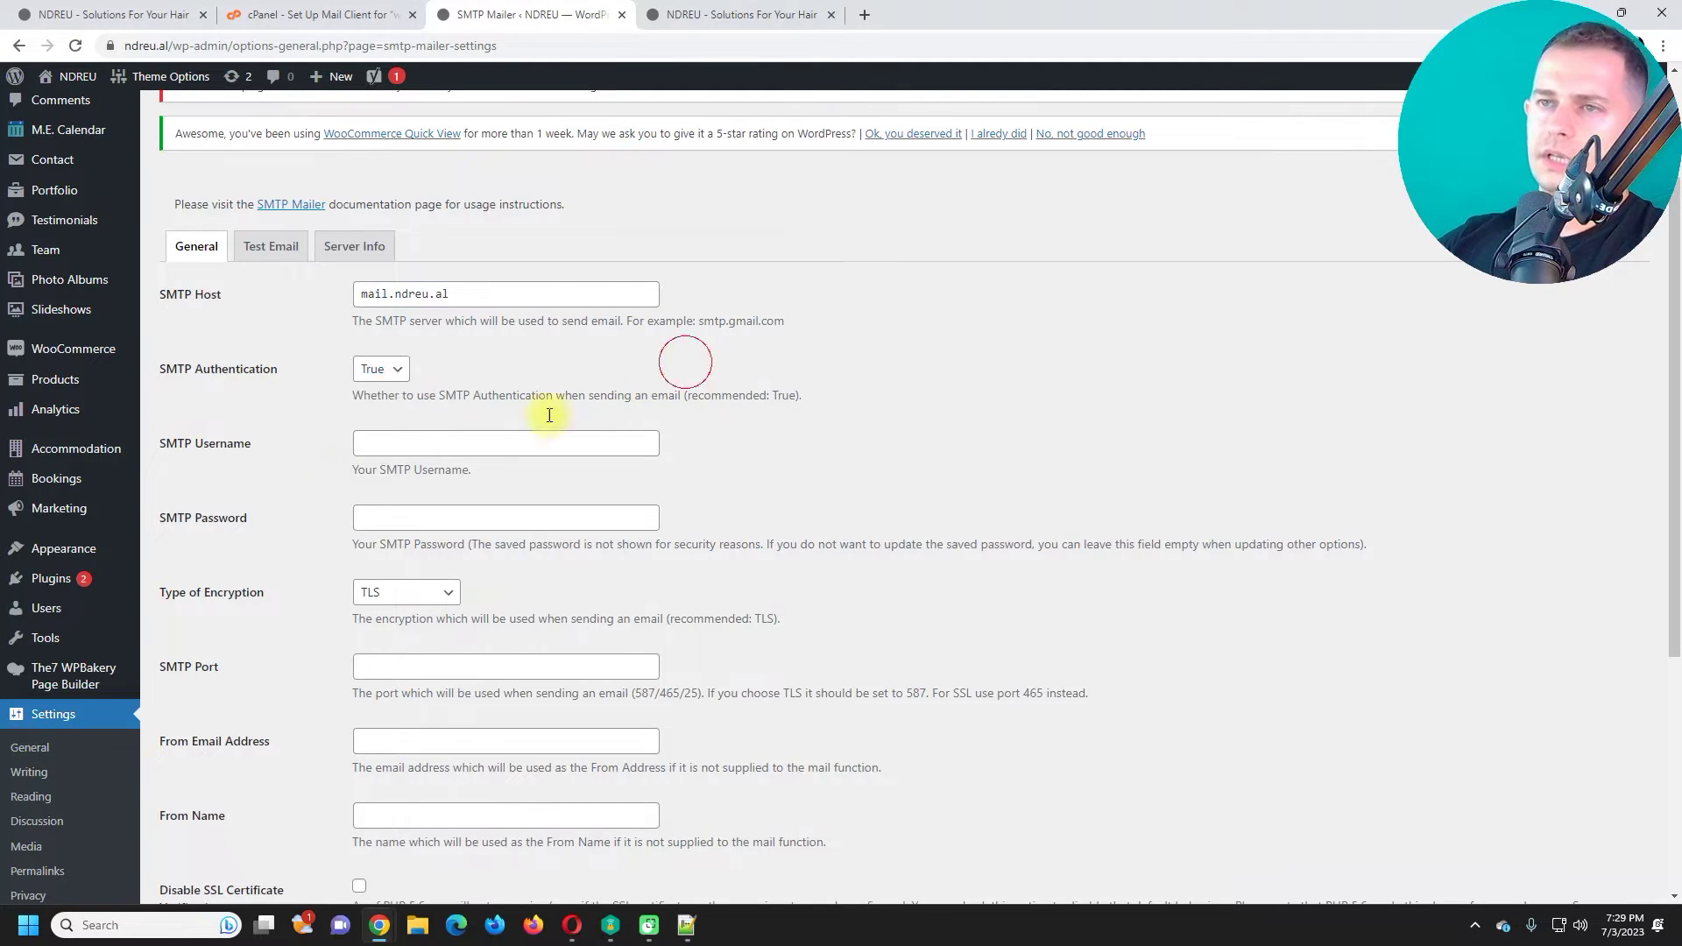
{"action": "left_click", "coordinate": [644, 447]}
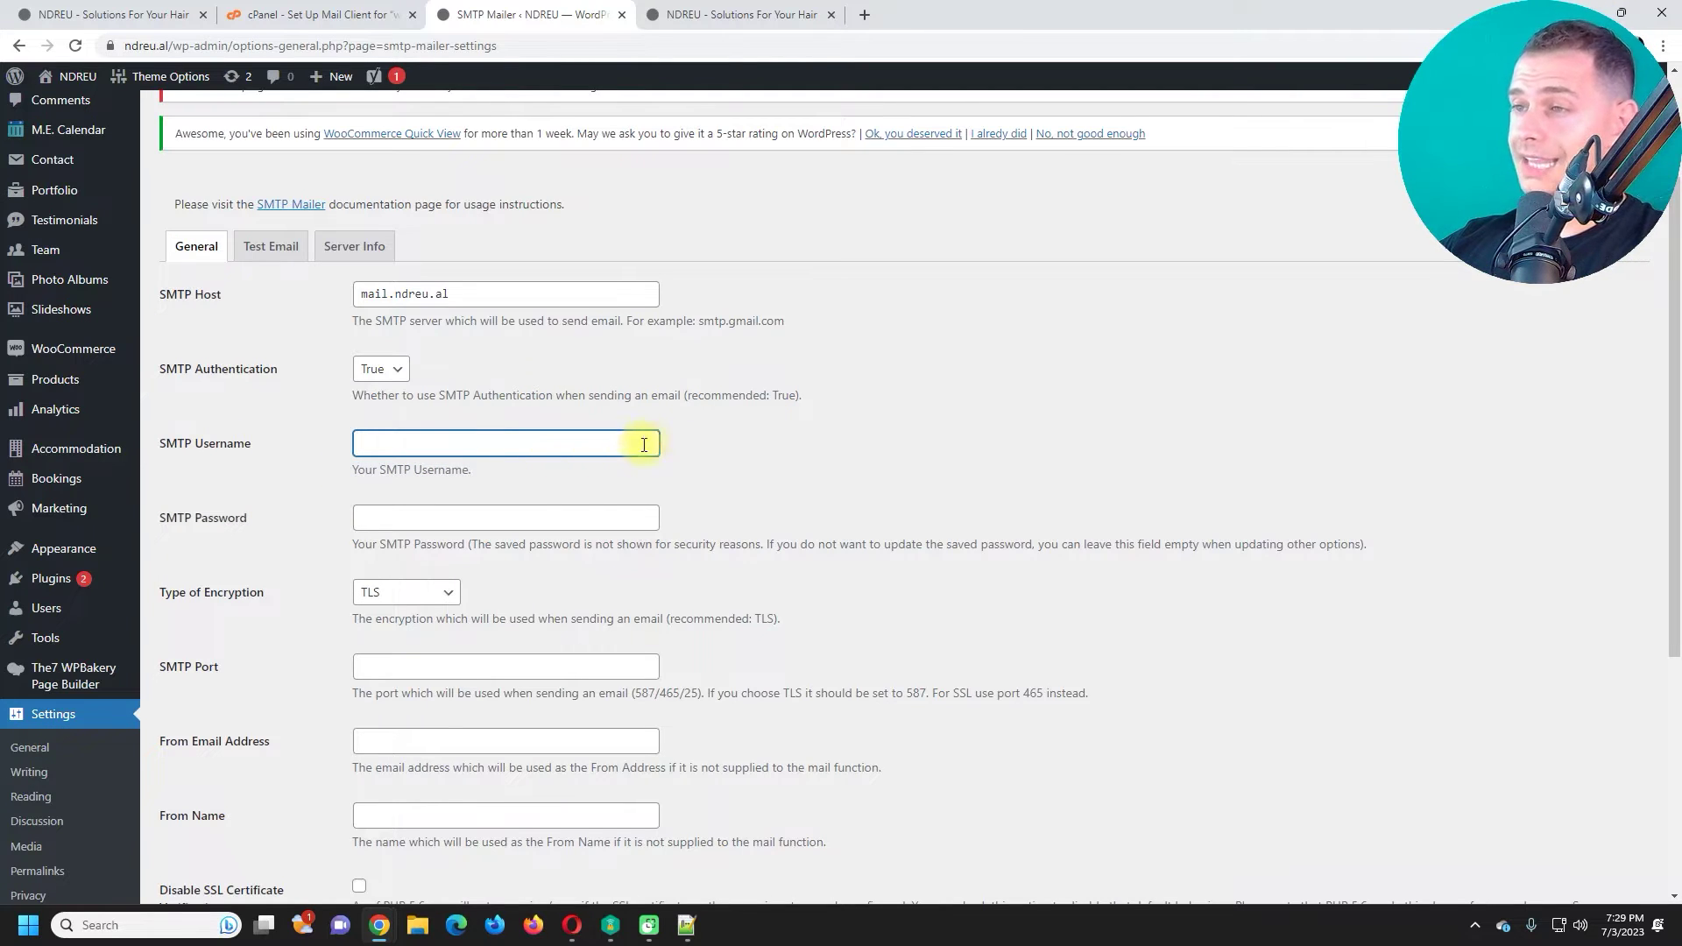
{"action": "key", "text": "alt+Tab"}
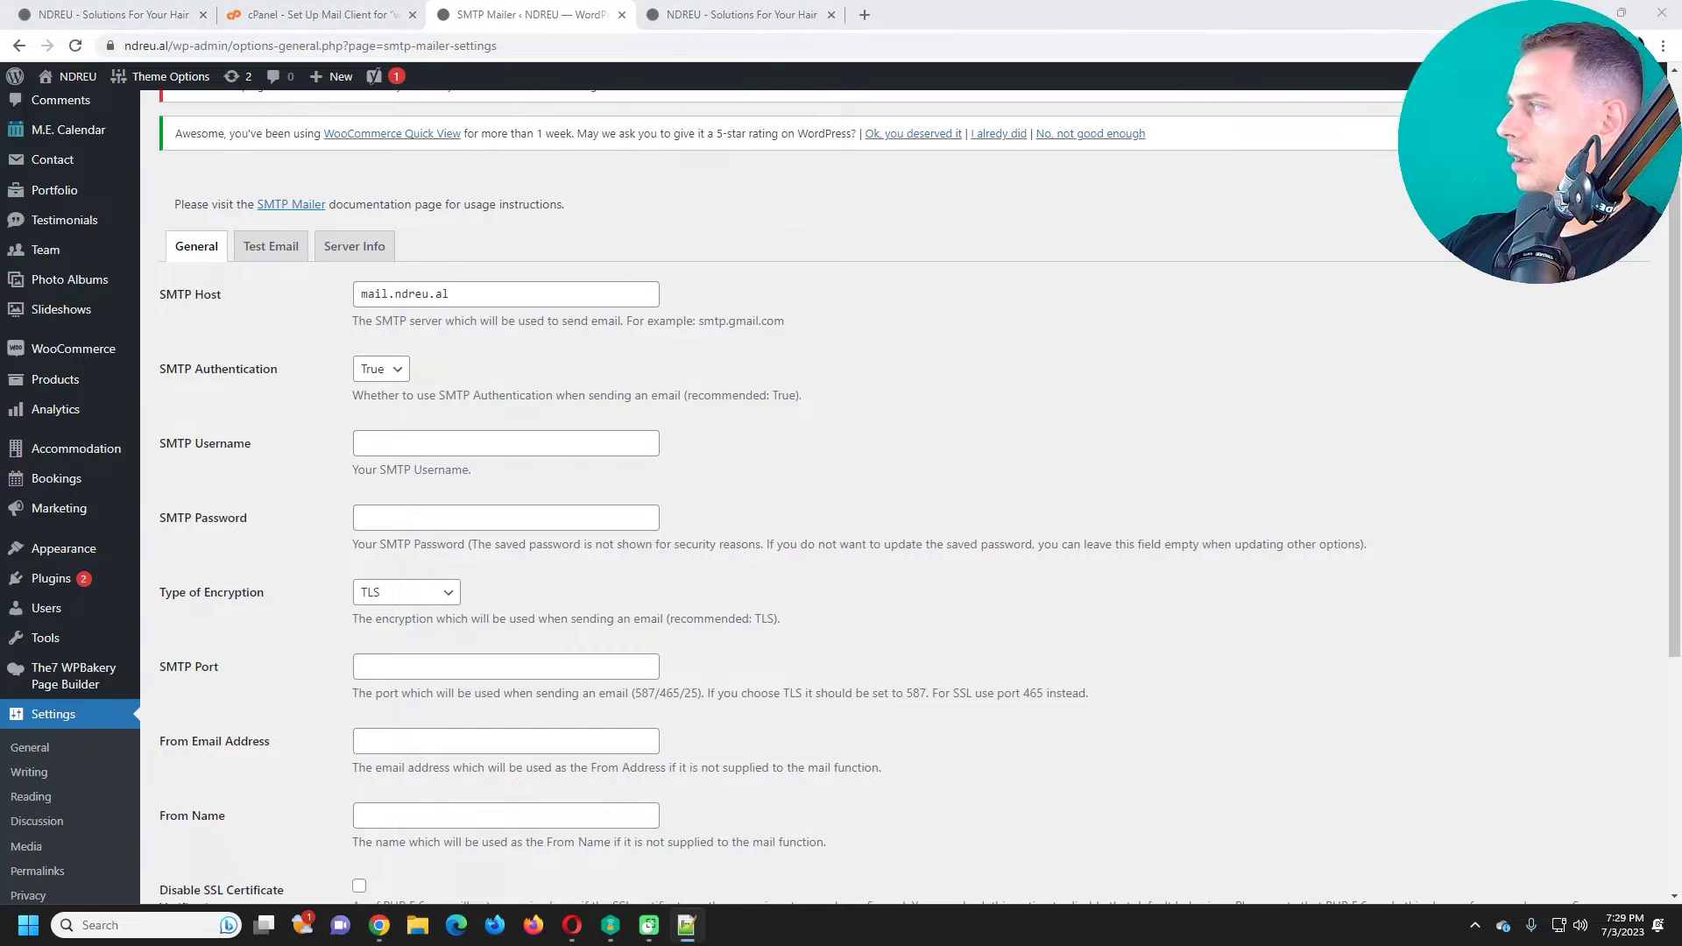
{"action": "key", "text": "ctrl+c"}
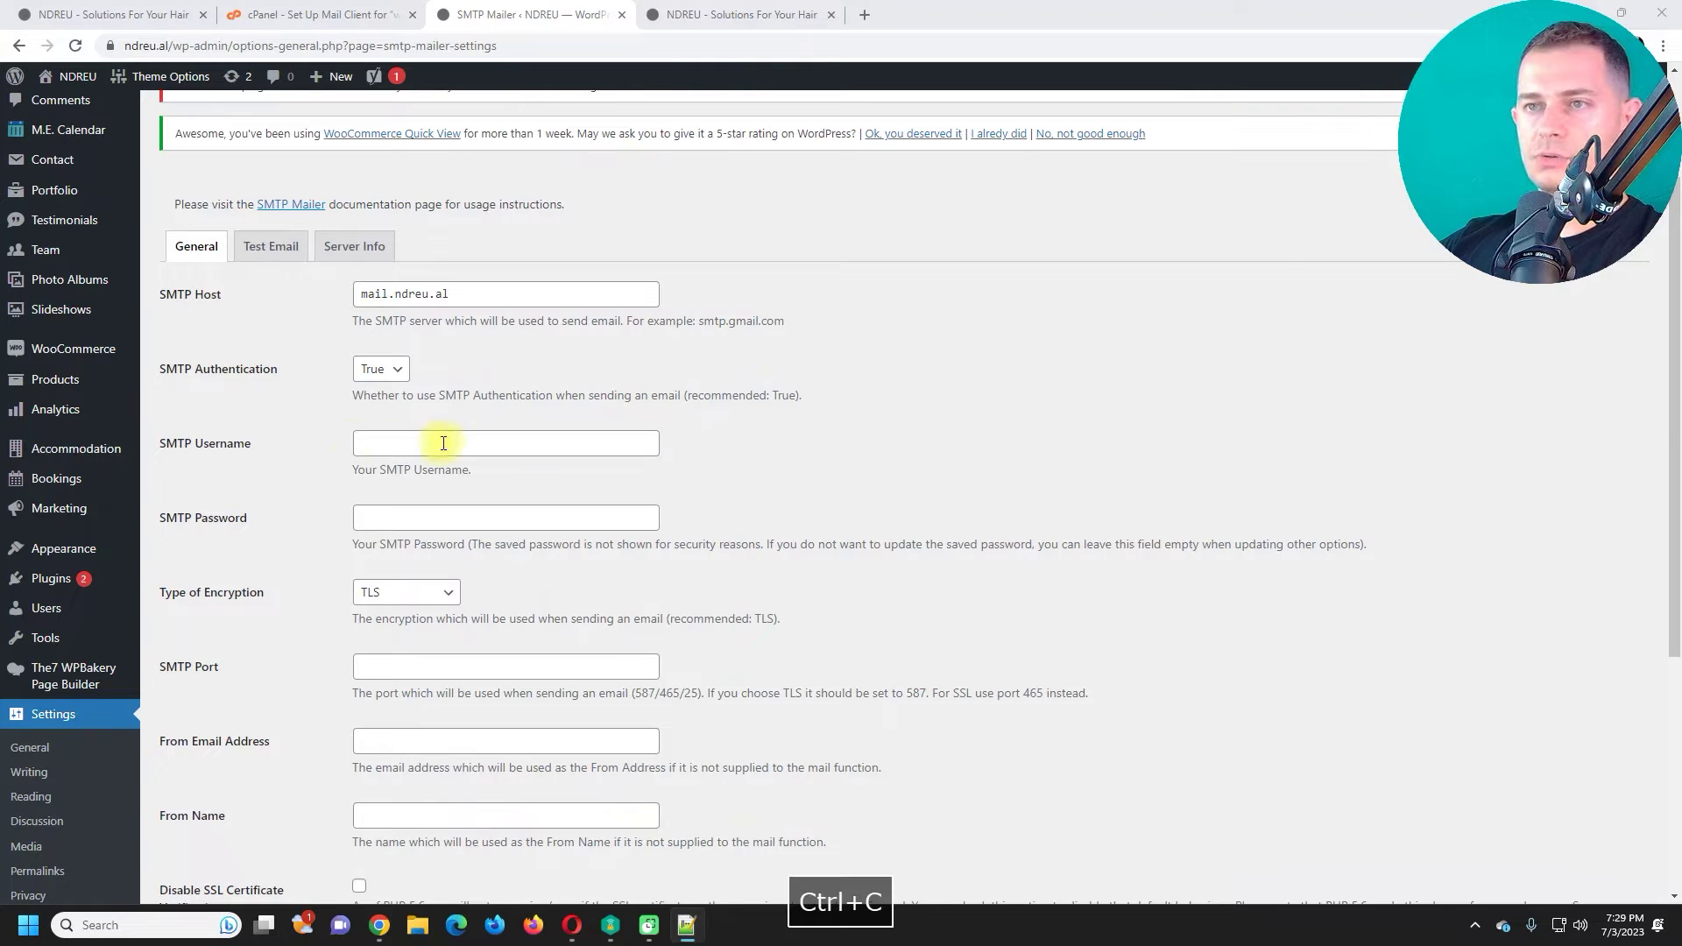
{"action": "left_click", "coordinate": [451, 442]}
{"action": "key", "text": "ctrl+v"}
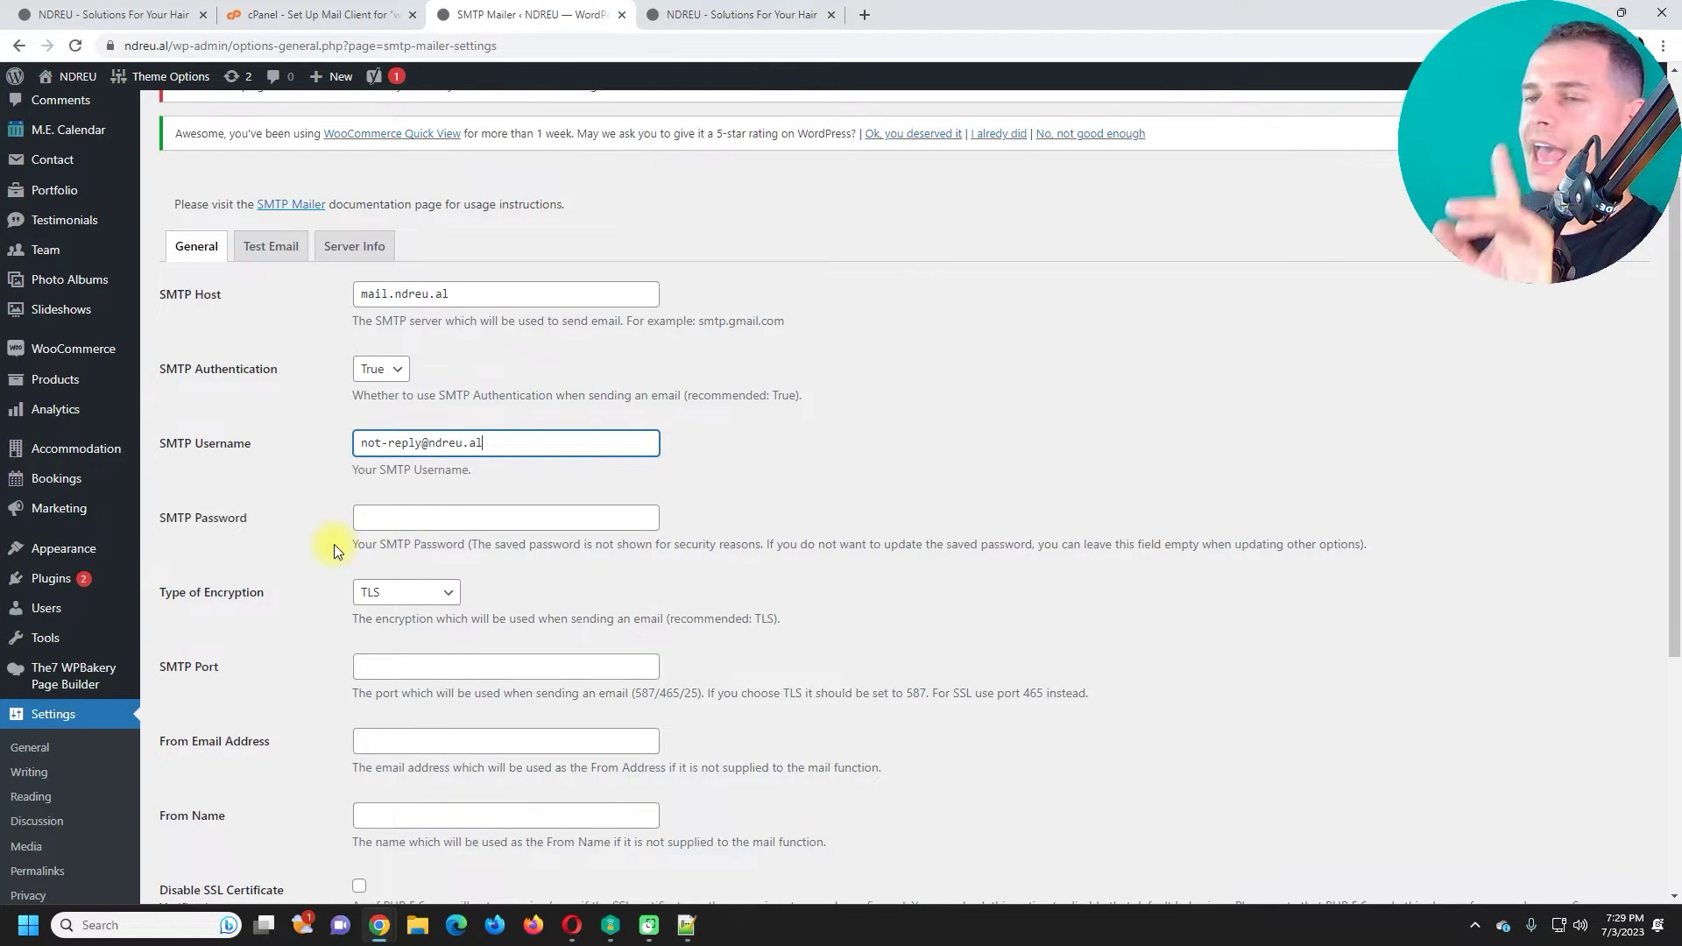
{"action": "key", "text": "alt+Tab"}
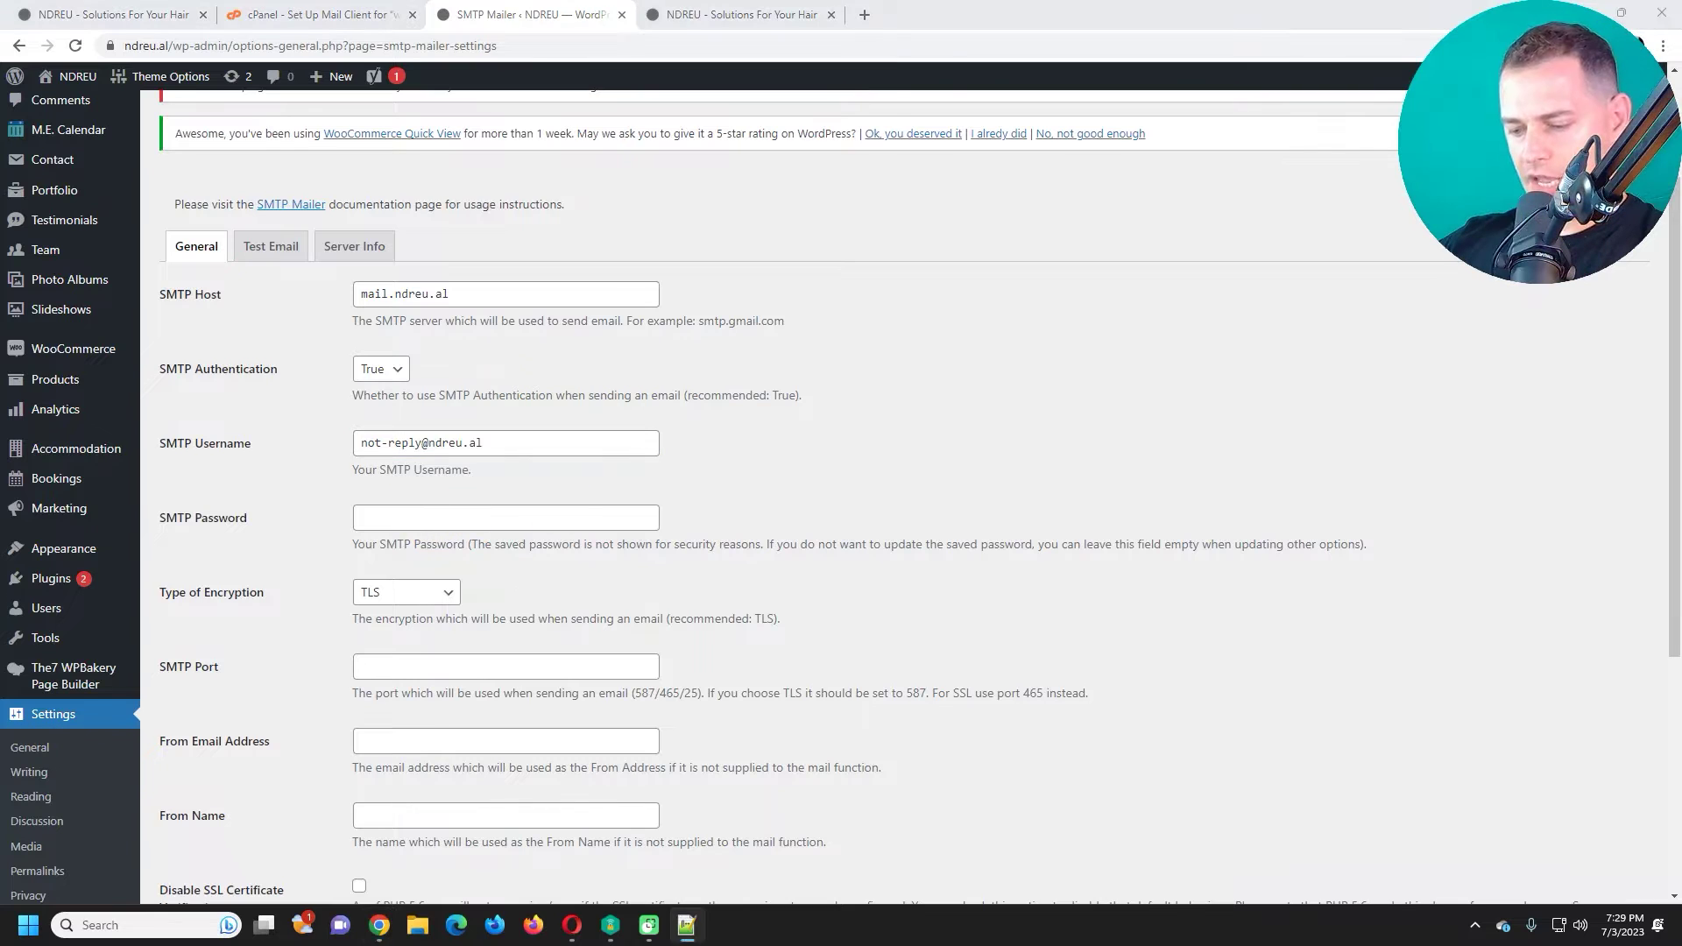
{"action": "key", "text": "ctrl+c"}
{"action": "left_click", "coordinate": [437, 510]}
{"action": "key", "text": "ctrl+v"}
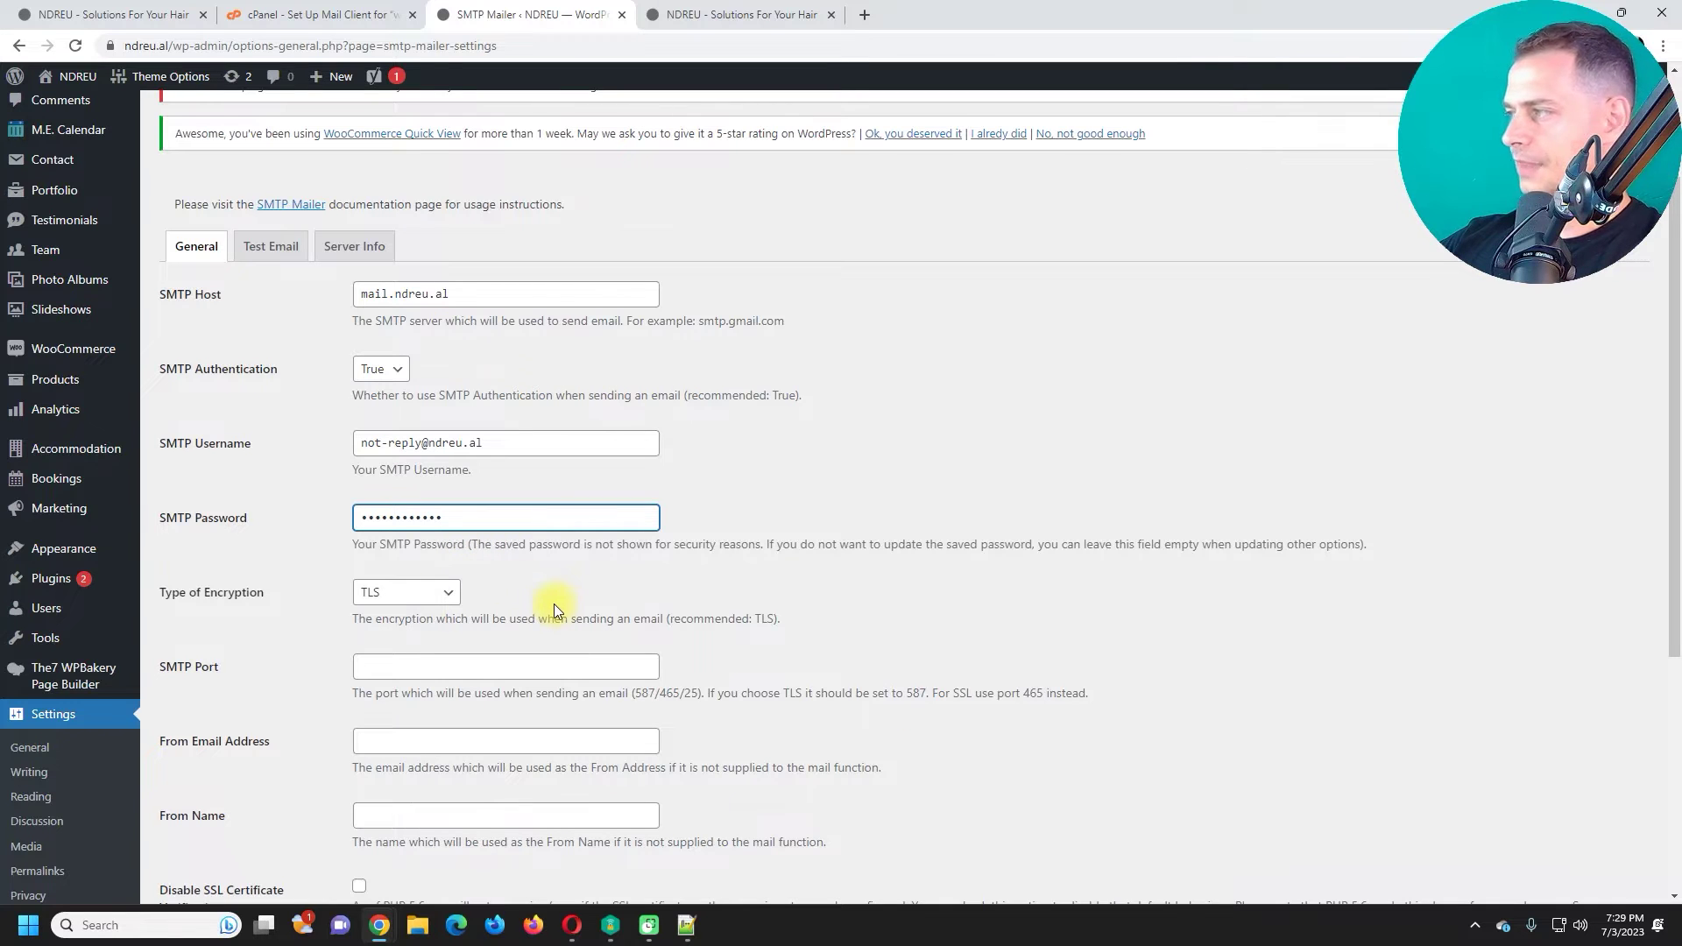
Set Type of Encryption to TLS and SMTP Port to 587
{"action": "scroll", "coordinate": [485, 600], "scroll_direction": "down", "scroll_amount": 1}
{"action": "left_click", "coordinate": [443, 515]}
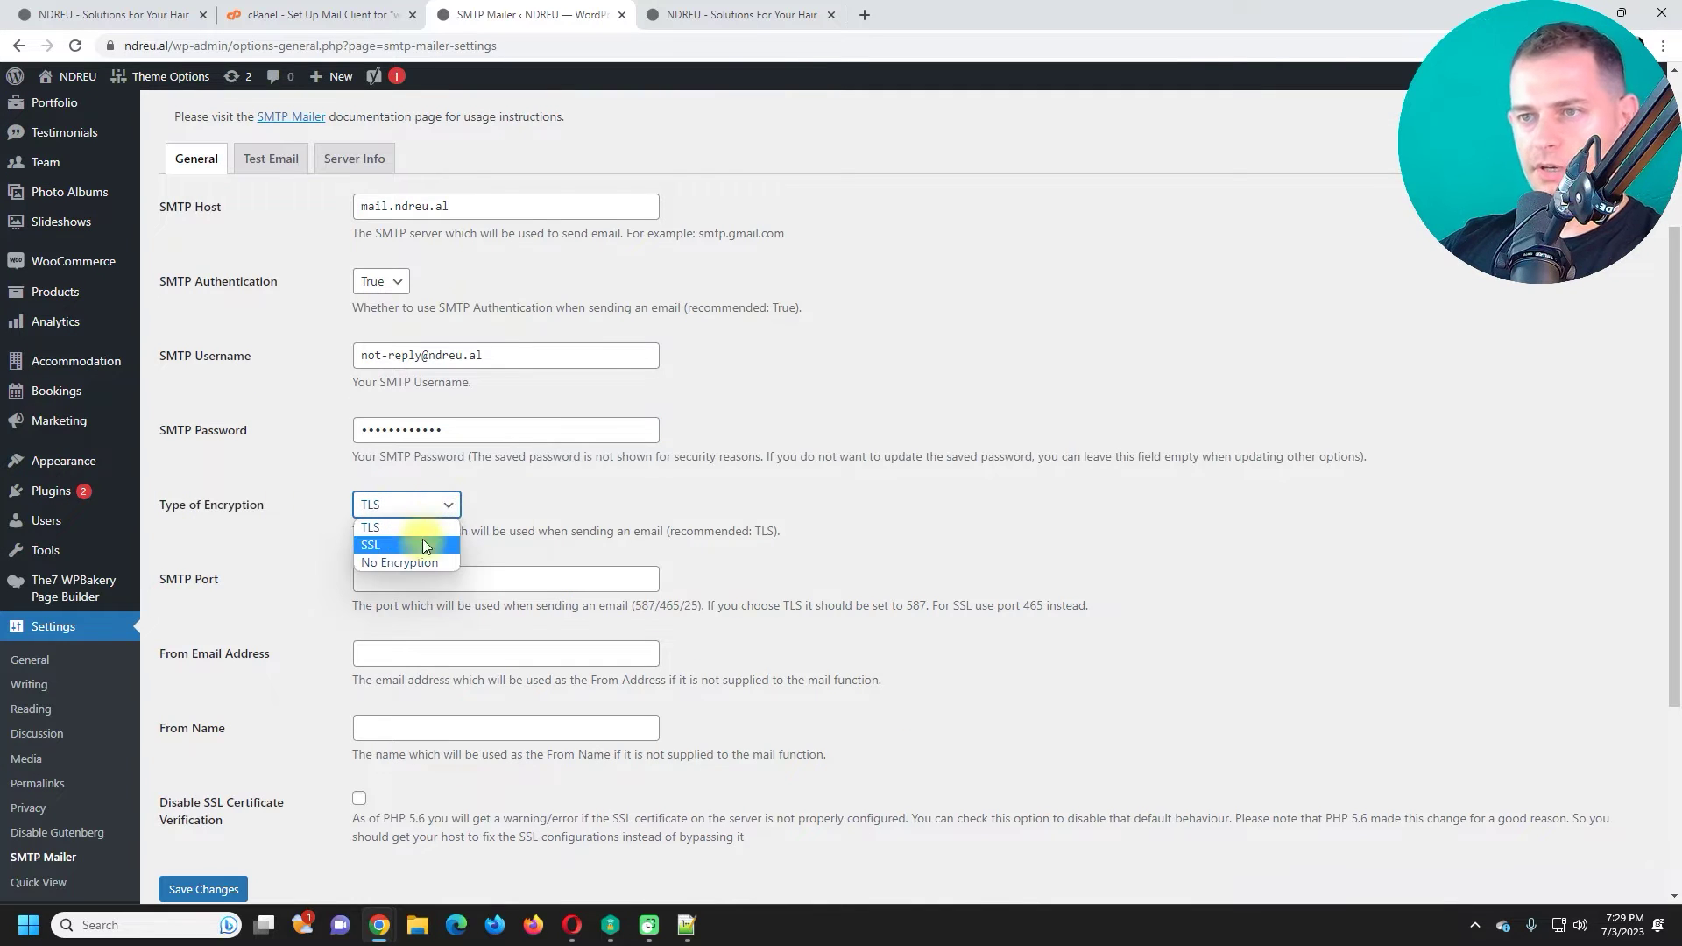
{"action": "left_click", "coordinate": [413, 547]}
{"action": "left_click", "coordinate": [405, 514]}
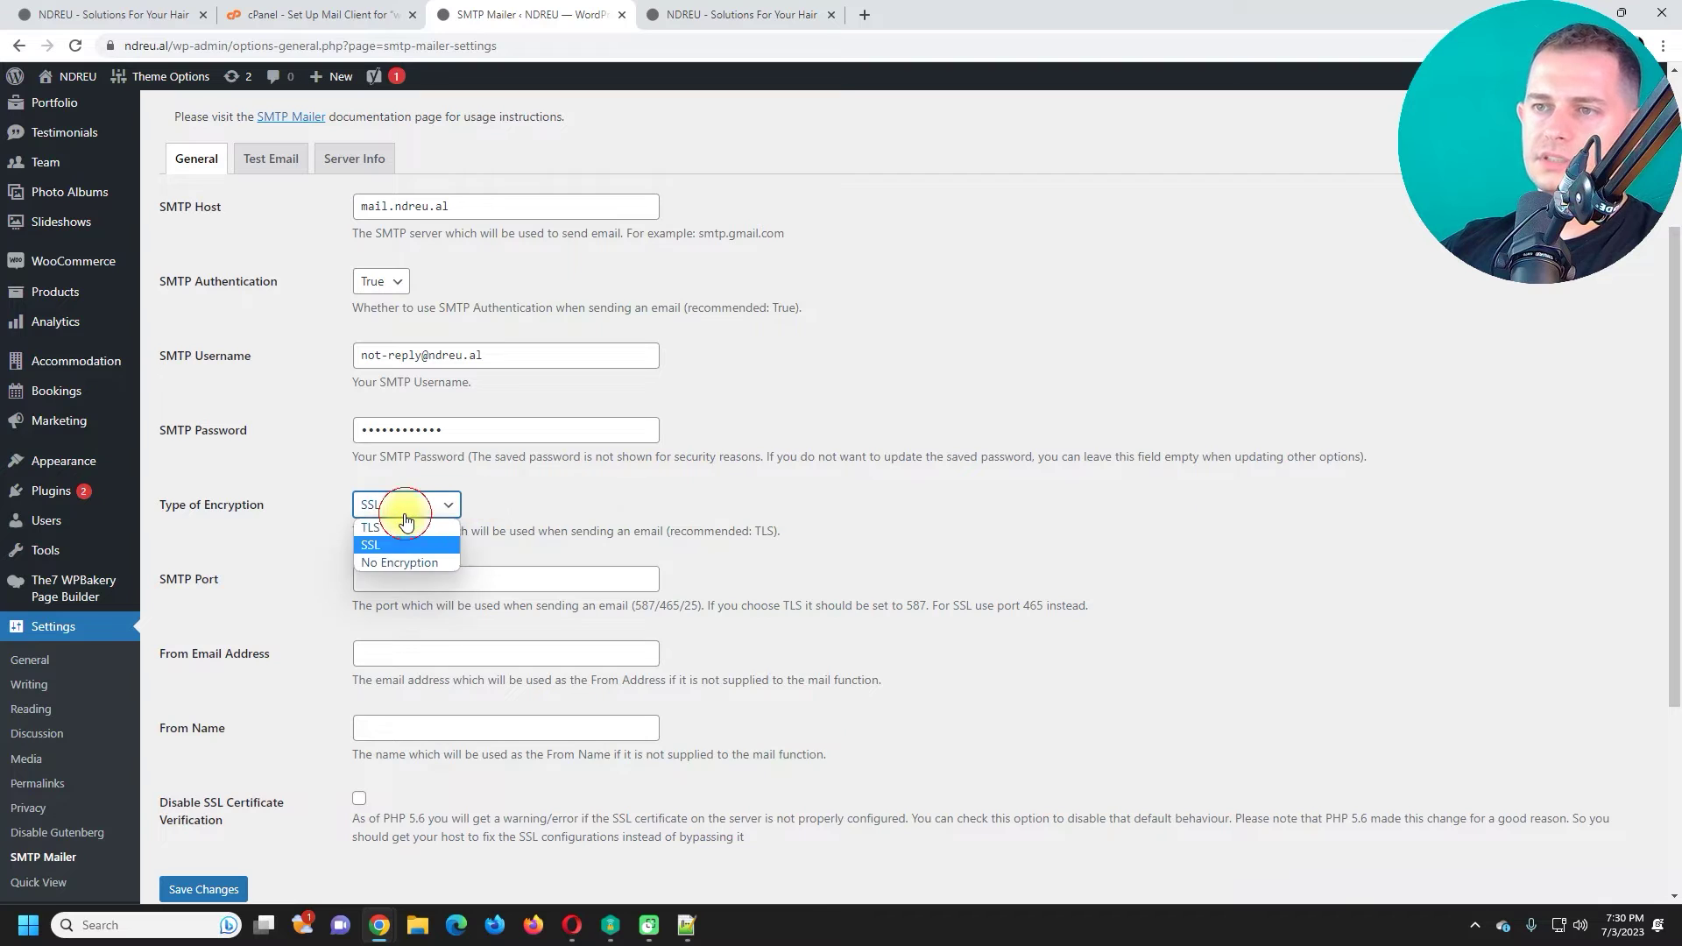
{"action": "left_click", "coordinate": [405, 528]}
{"action": "left_click", "coordinate": [424, 581]}
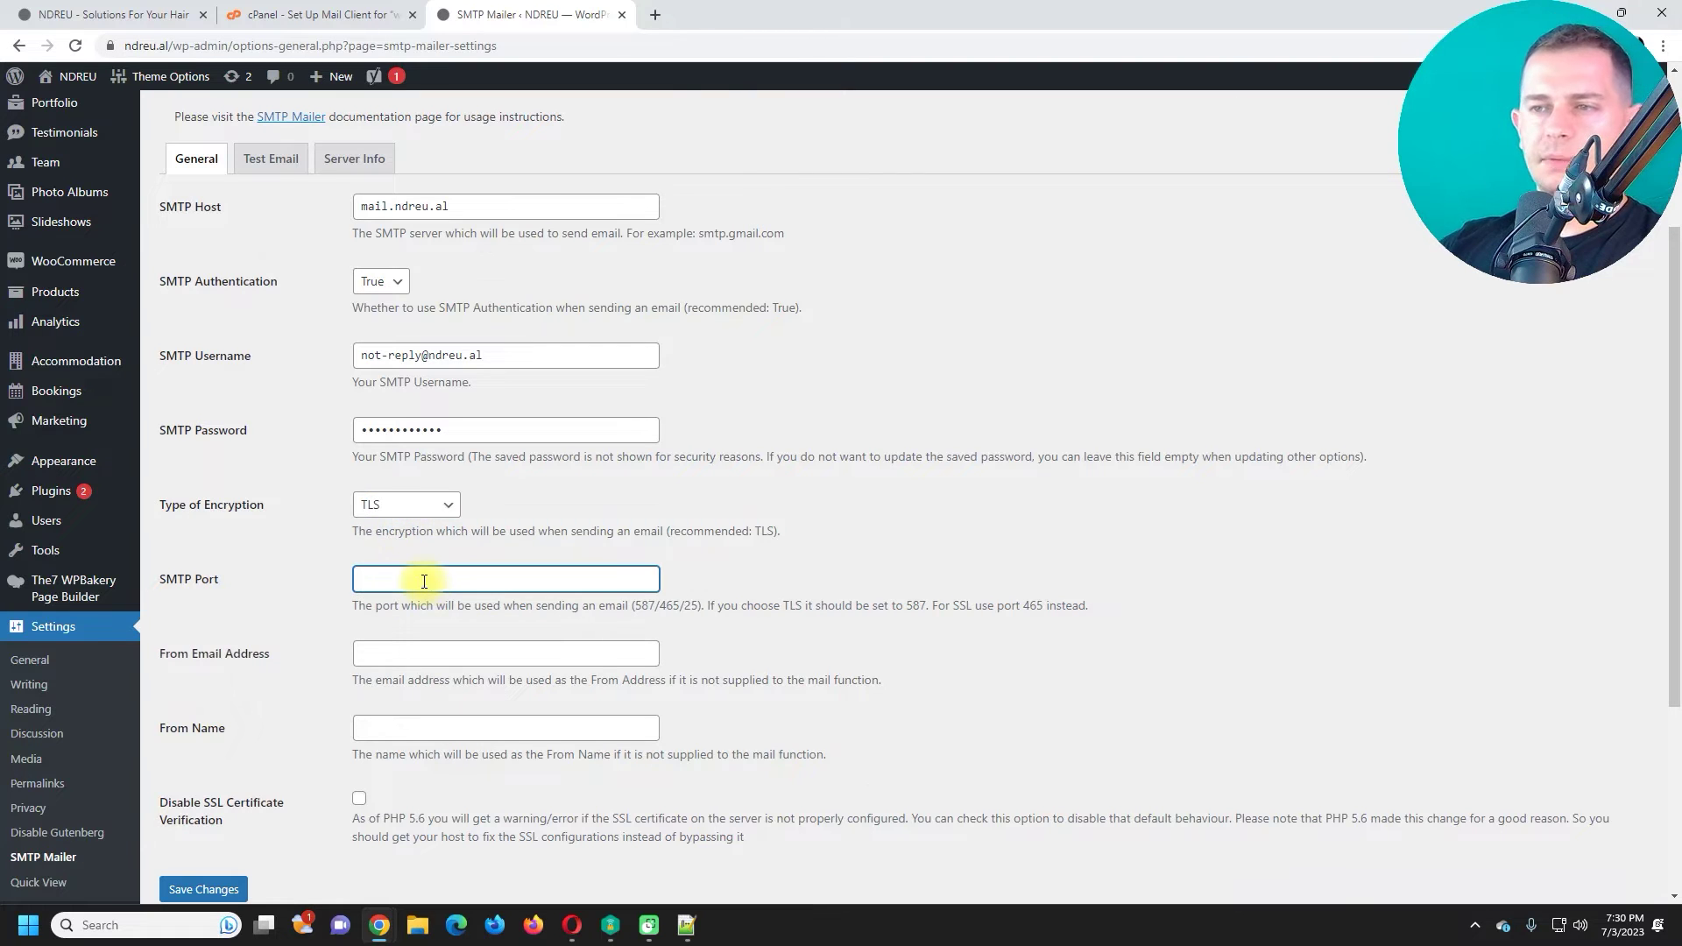
{"action": "type", "text": "587"}
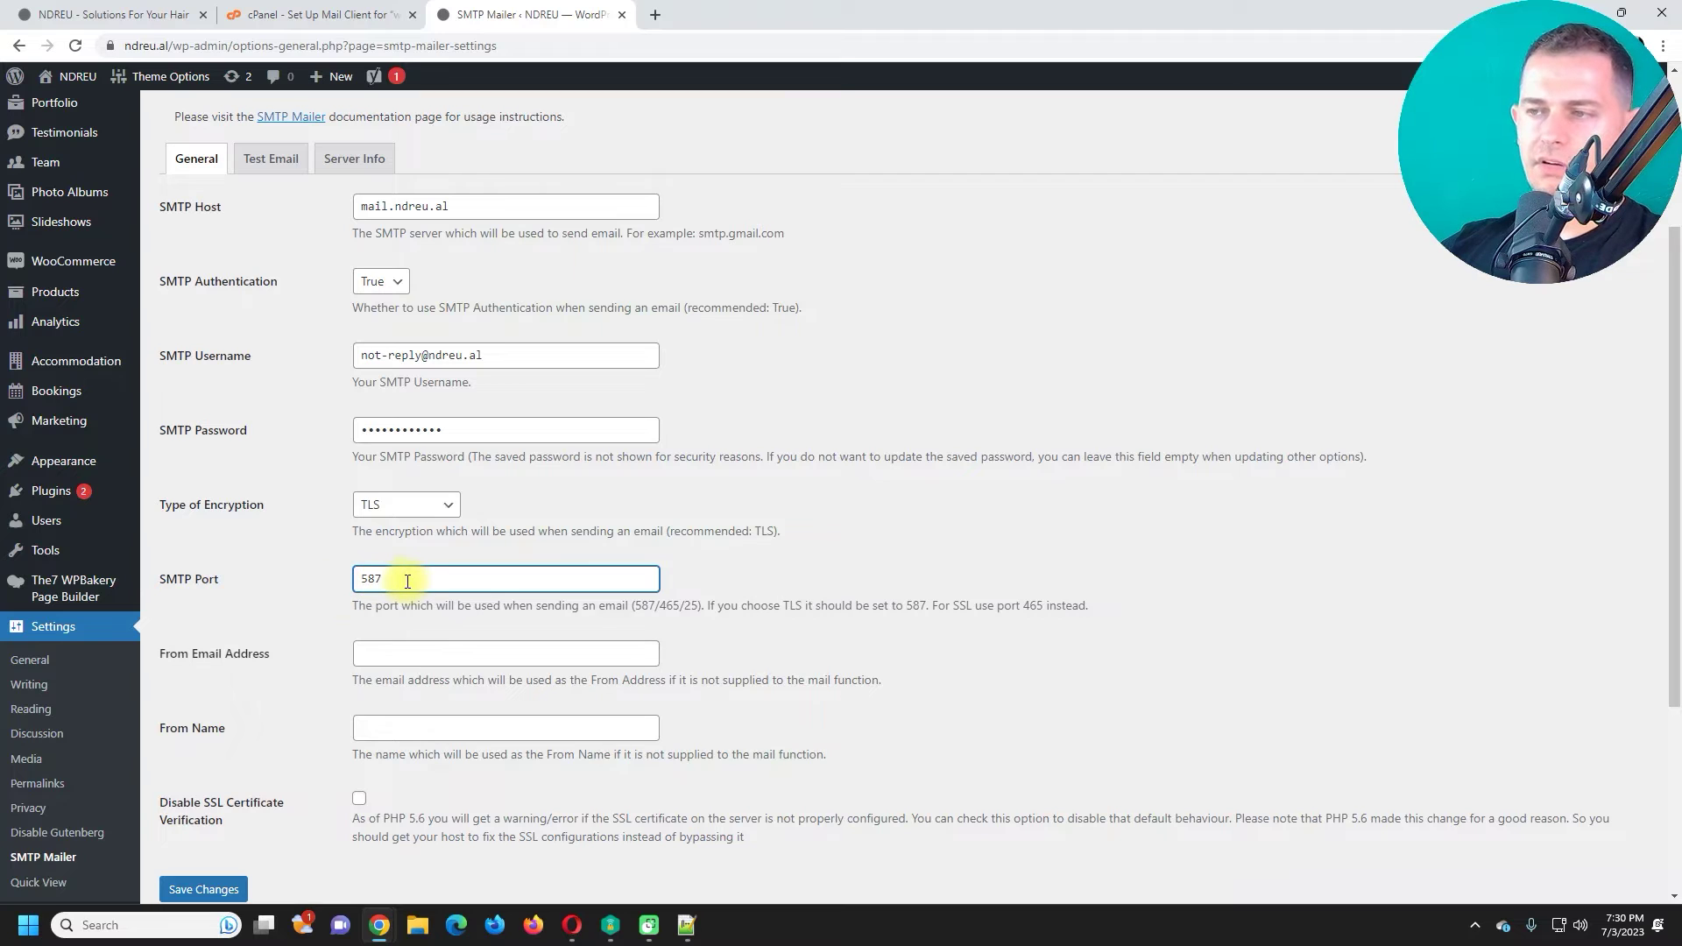
{"action": "double_click", "coordinate": [962, 605]}
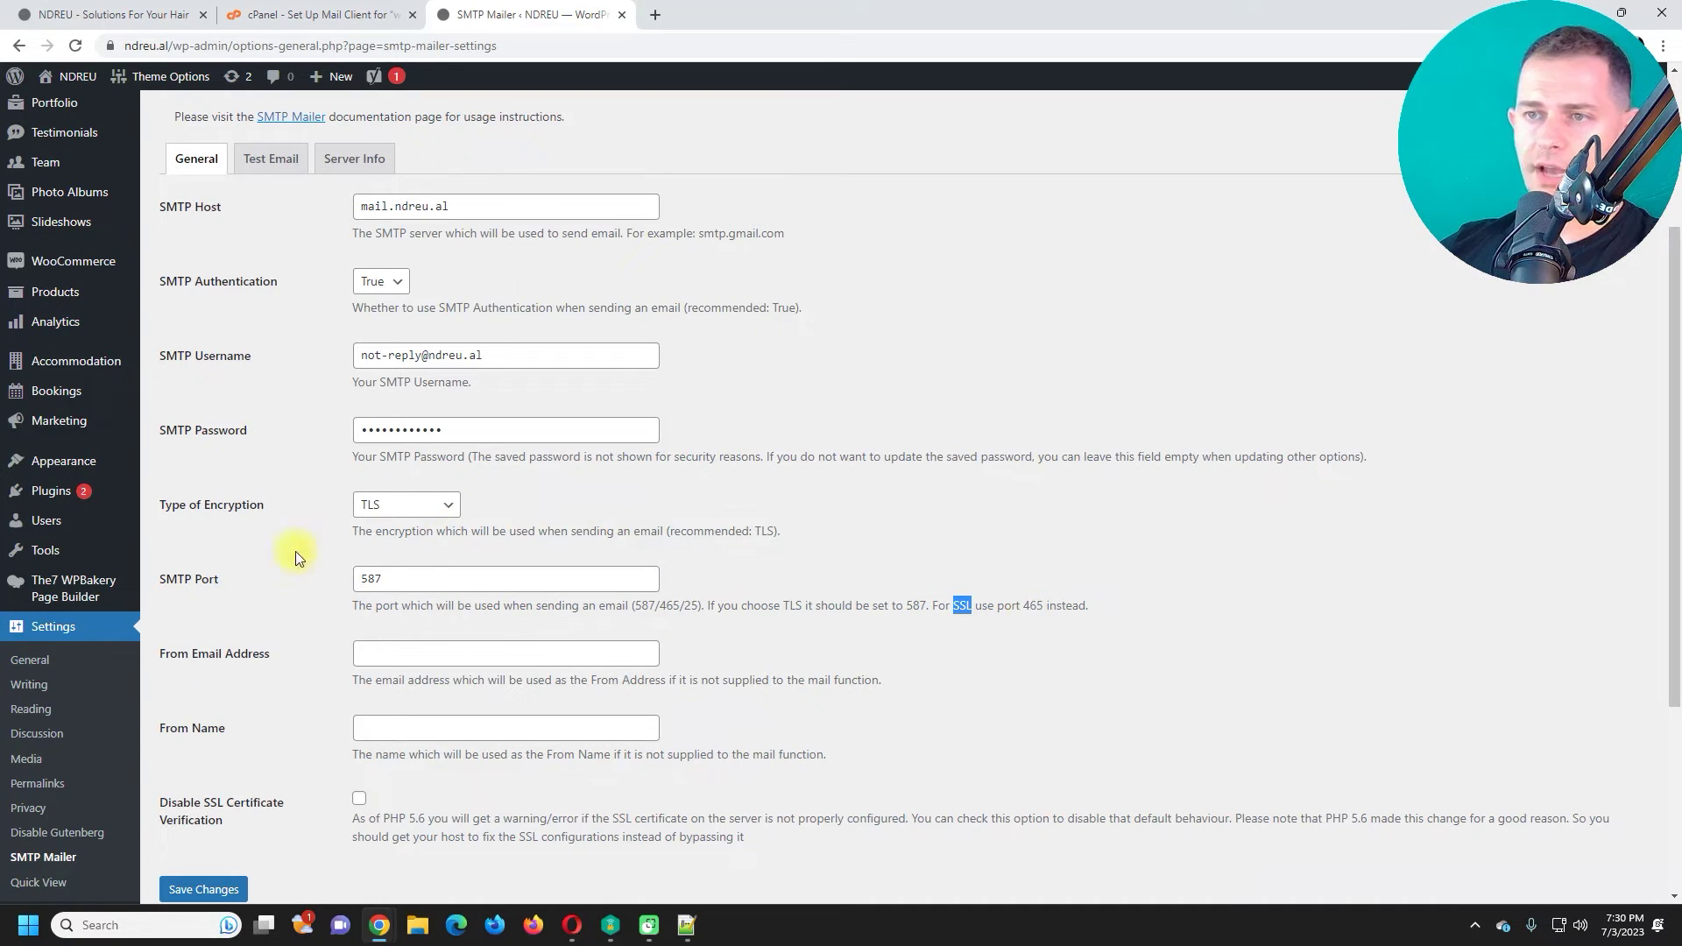
{"action": "left_click", "coordinate": [1030, 609]}
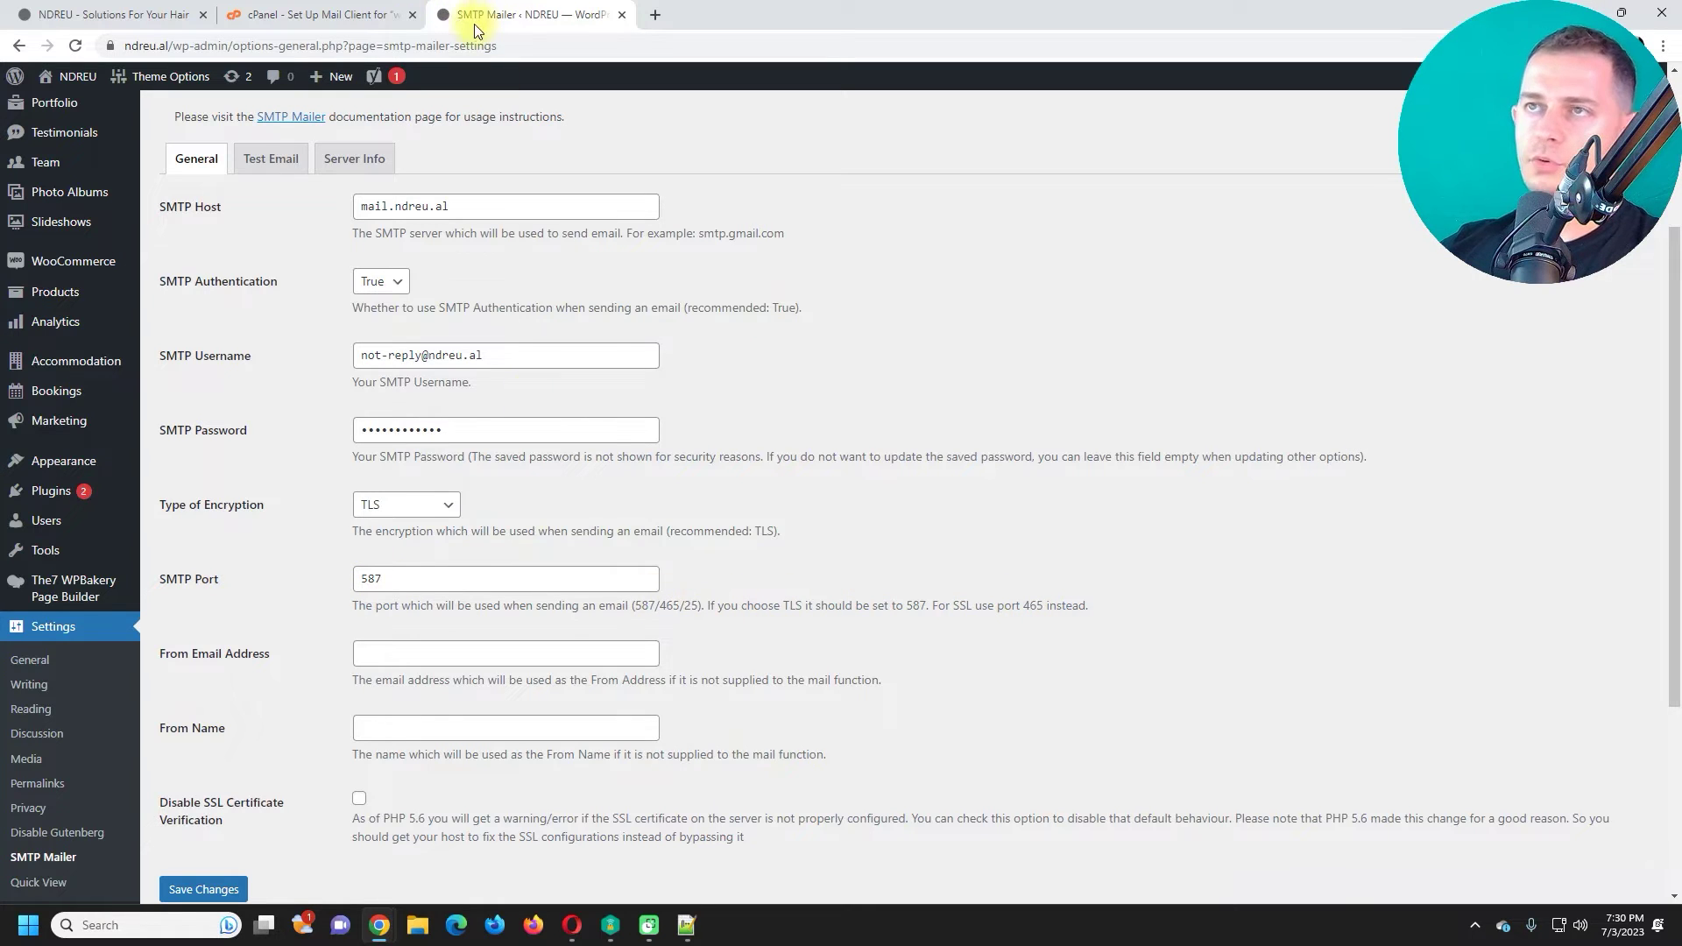
Set From Email Address to the not-reply mailbox address copied from the username
{"action": "left_click", "coordinate": [324, 5]}
{"action": "scroll", "coordinate": [537, 498], "scroll_direction": "down", "scroll_amount": 2}
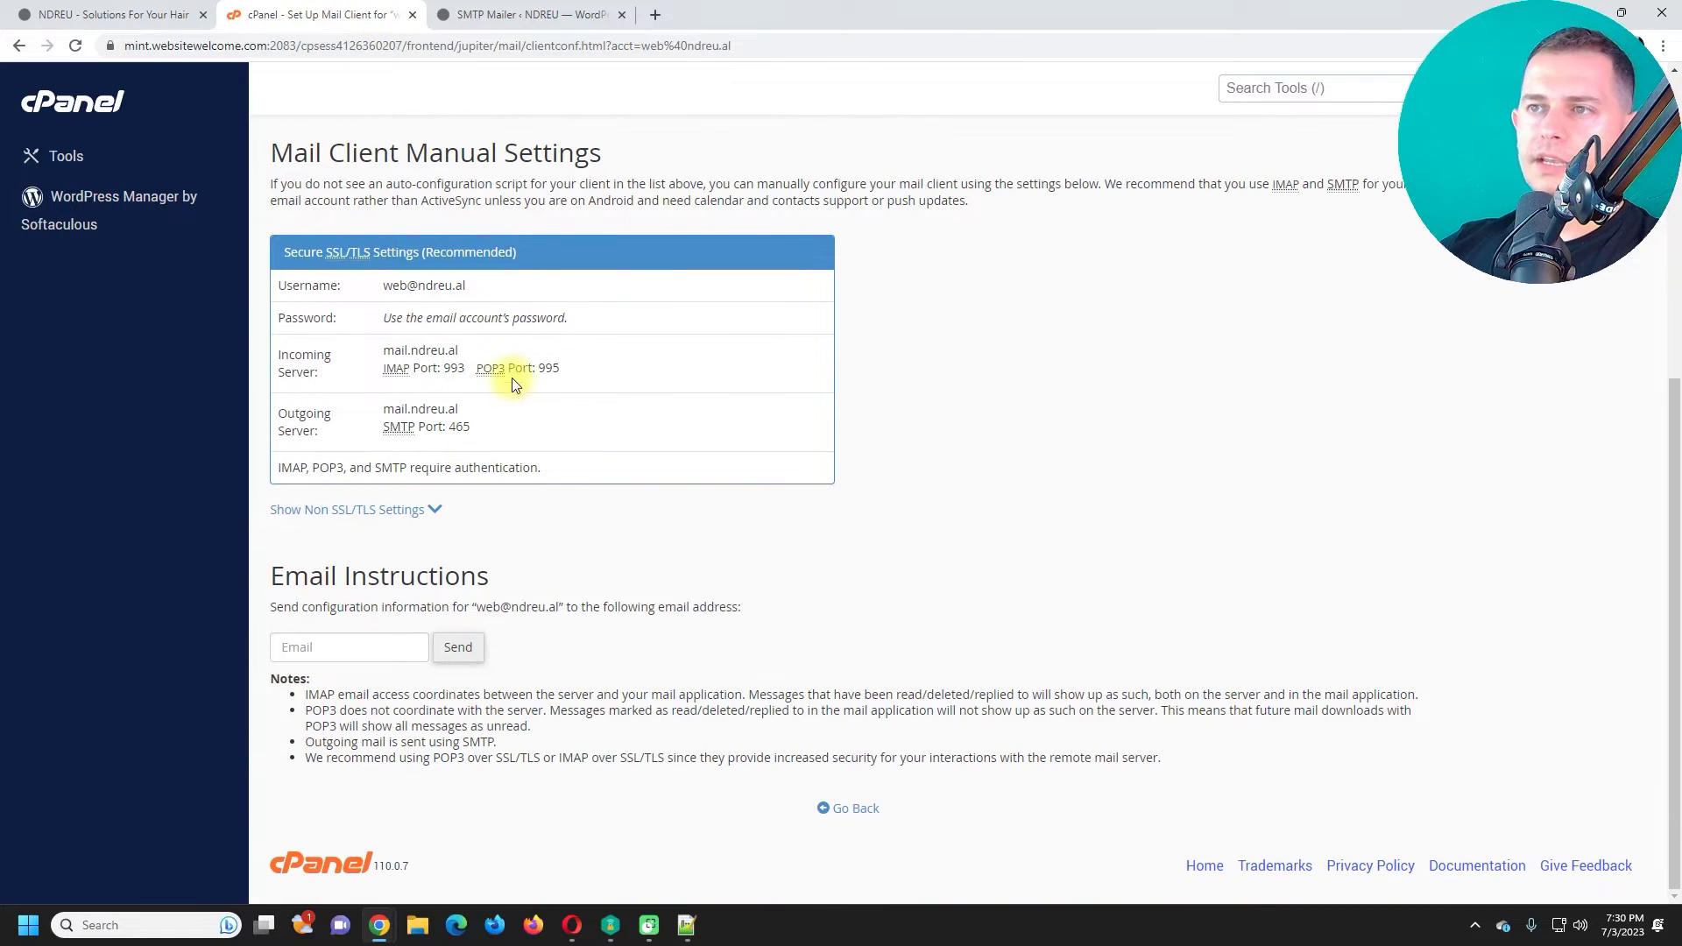
{"action": "left_click_drag", "start_coordinate": [563, 365], "coordinate": [371, 355]}
{"action": "left_click", "coordinate": [601, 375]}
{"action": "key", "text": "ctrl+Tab"}
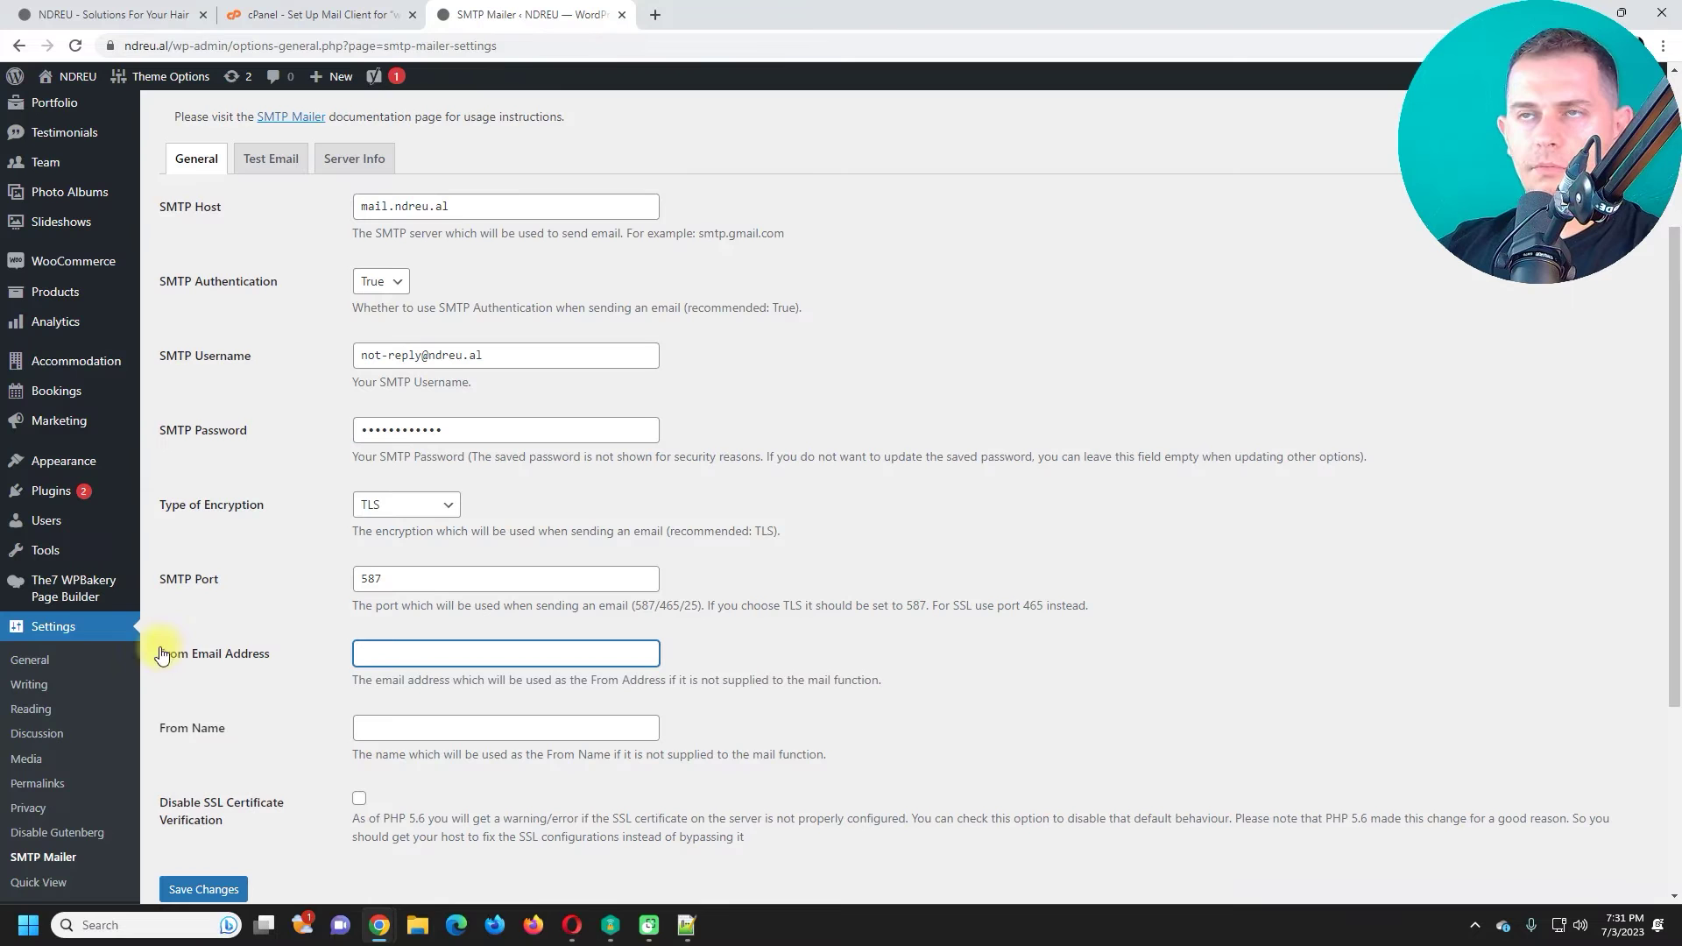
{"action": "left_click_drag", "start_coordinate": [526, 355], "coordinate": [351, 356]}
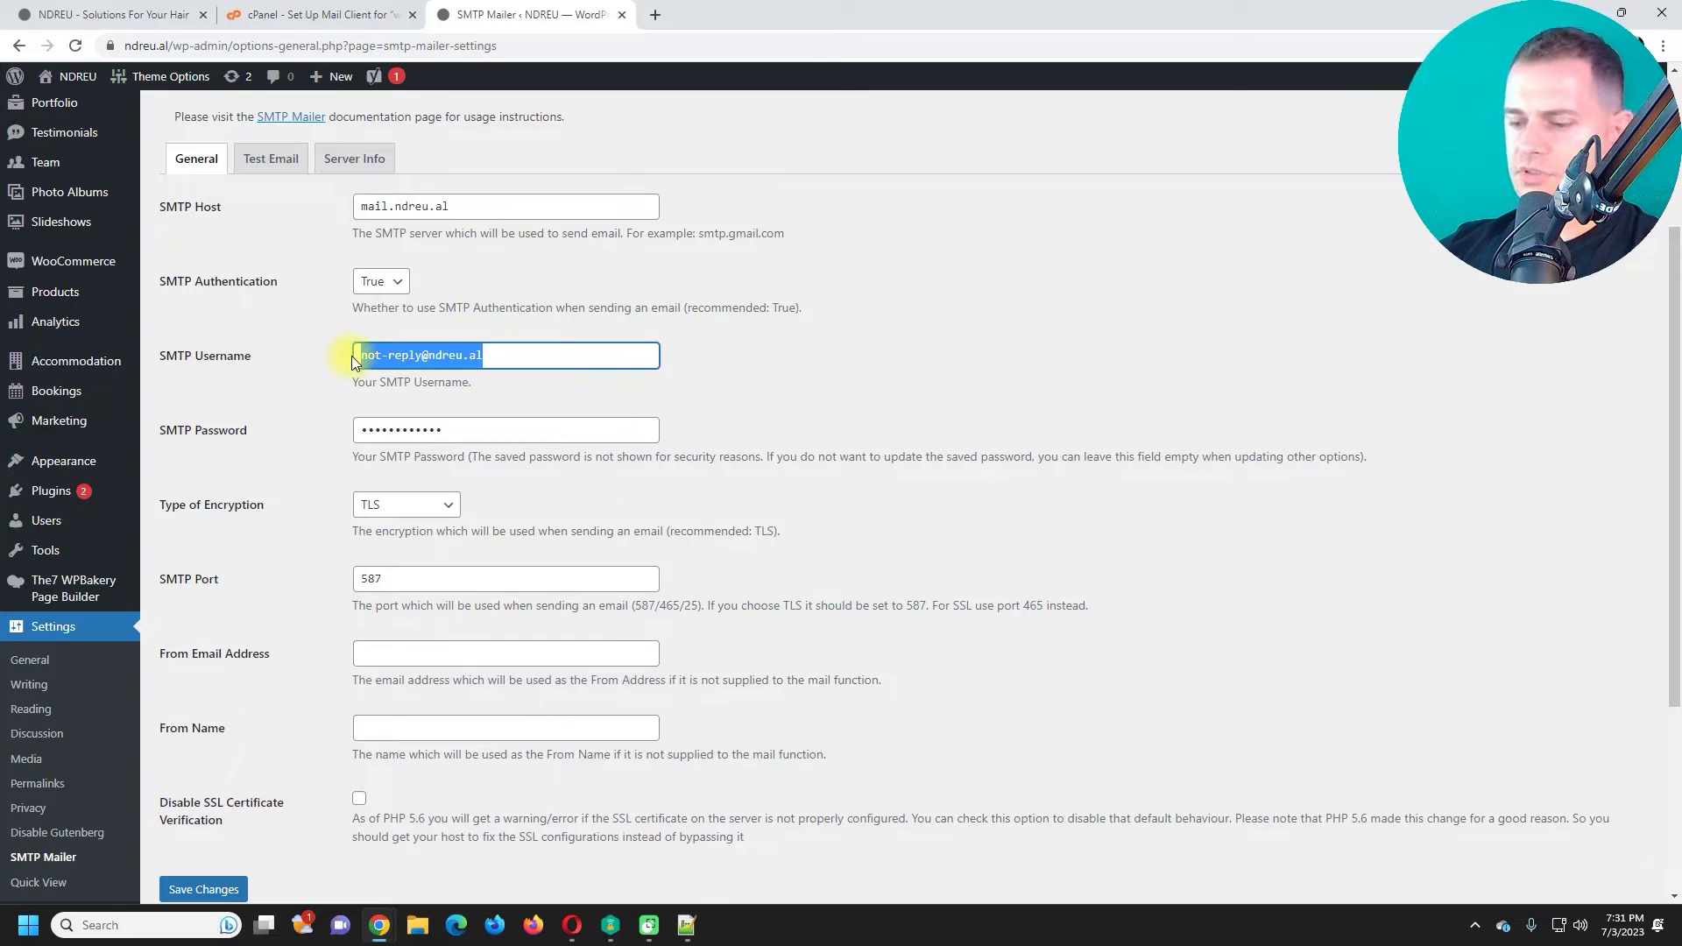
{"action": "key", "text": "ctrl+c"}
{"action": "left_click", "coordinate": [559, 664]}
{"action": "key", "text": "ctrl+v"}
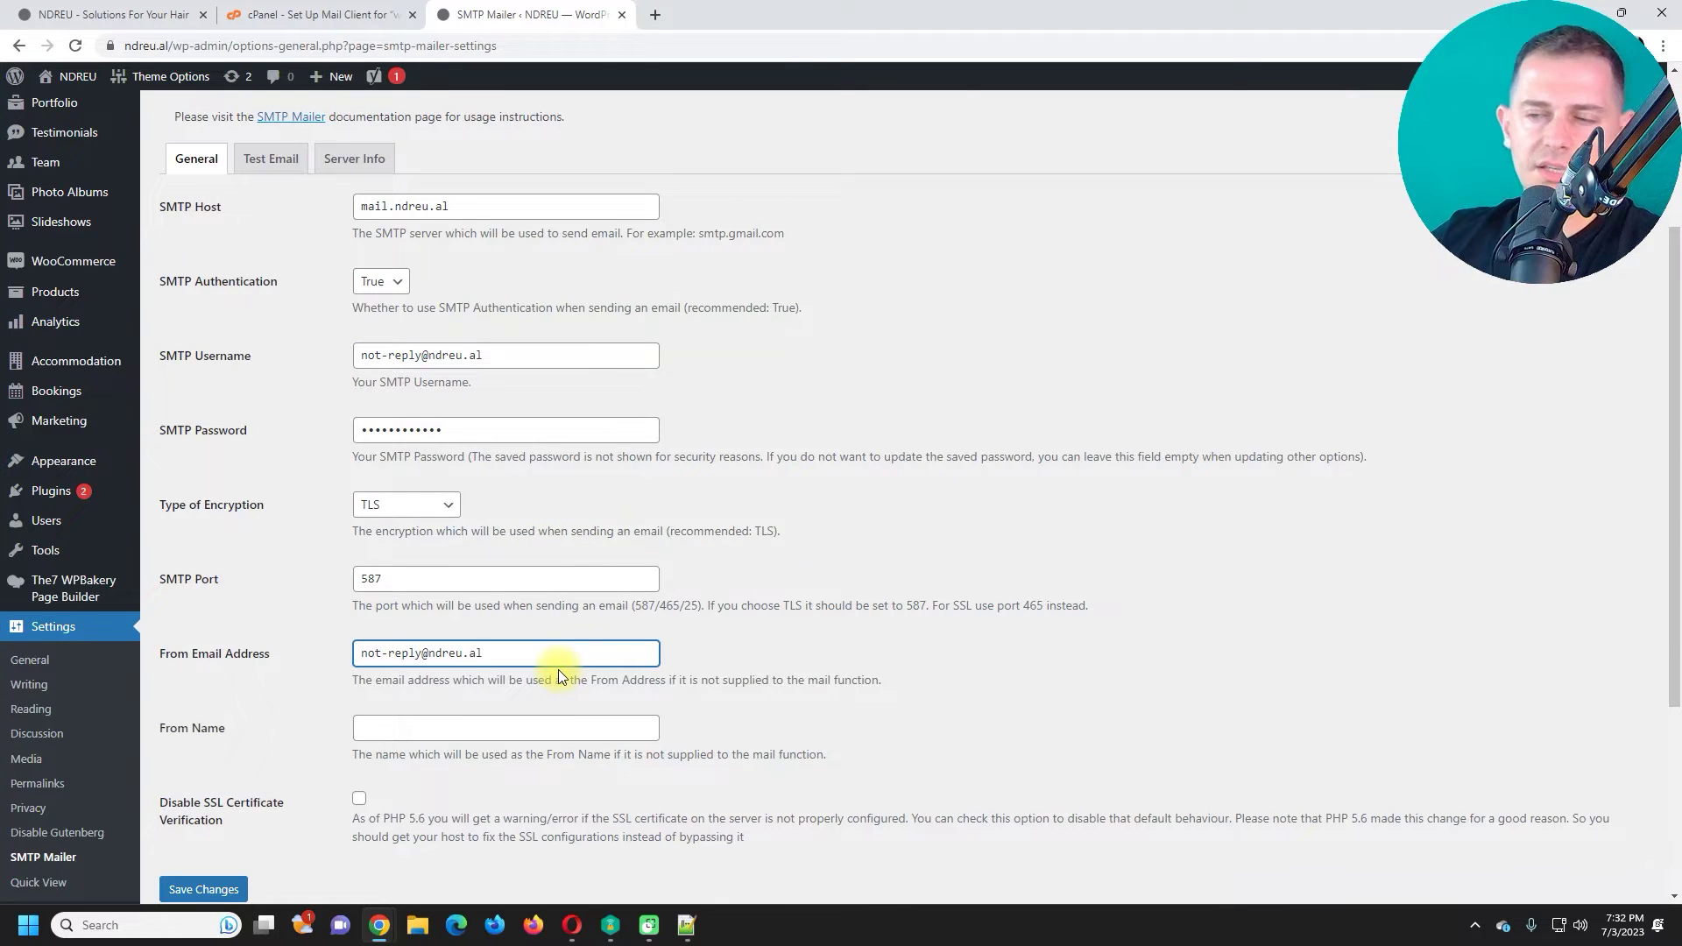
{"action": "left_click_drag", "start_coordinate": [499, 653], "coordinate": [338, 654]}
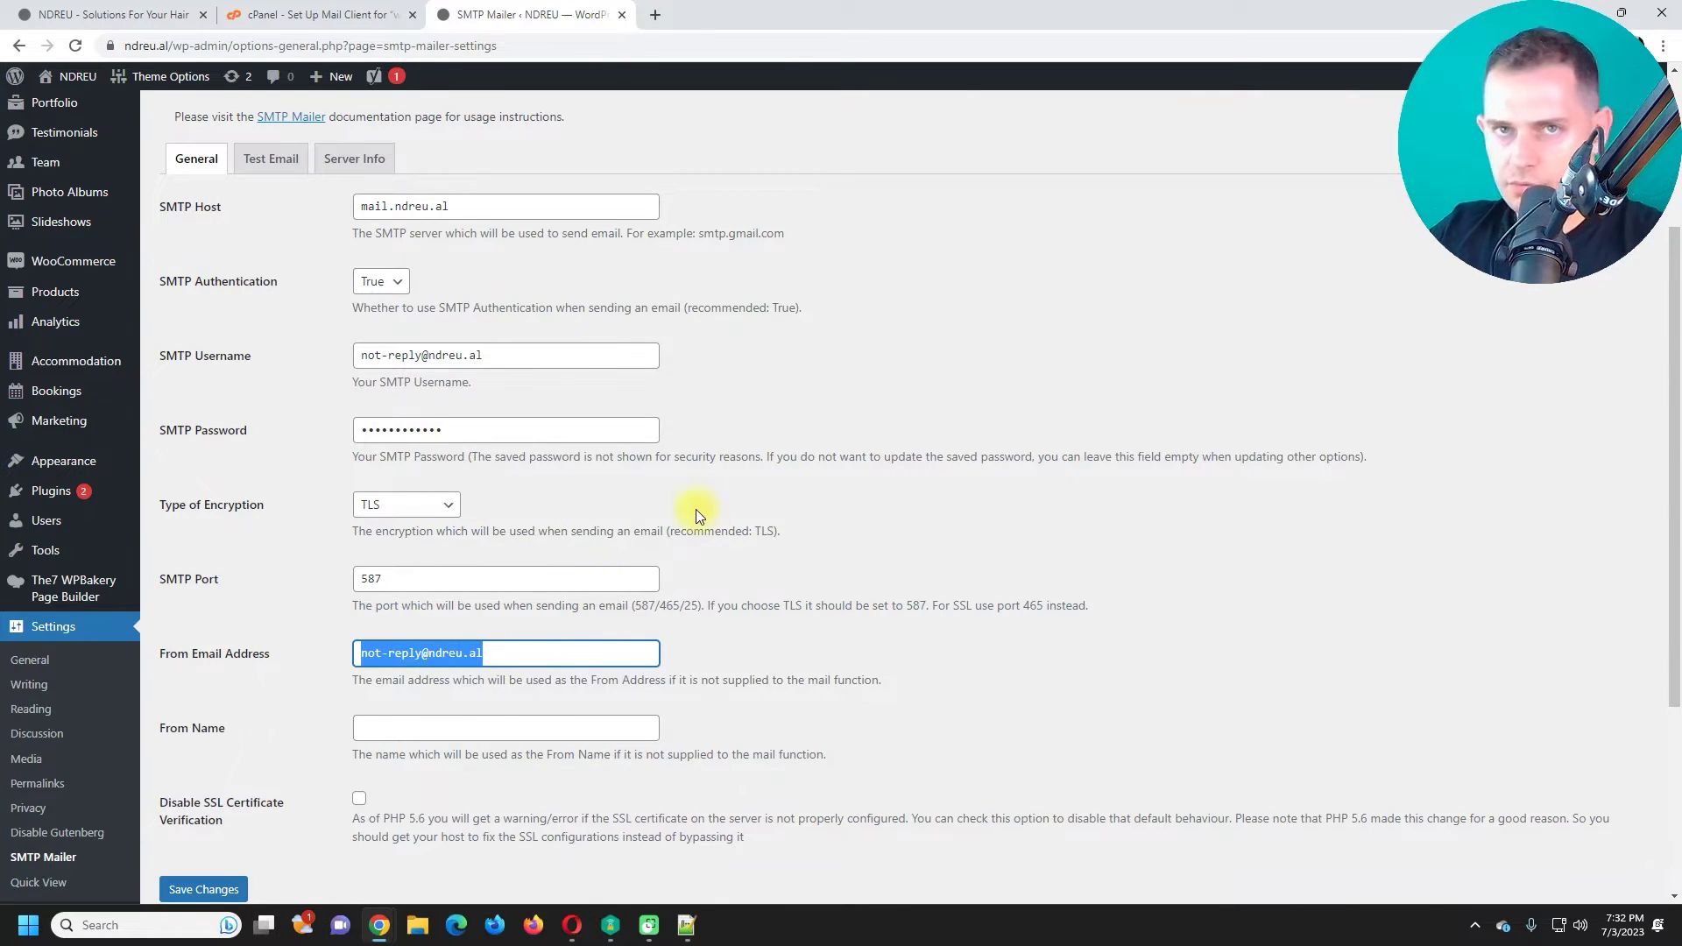
{"action": "left_click", "coordinate": [1200, 505]}
Set From Name to 'Website (ndreu.al)'
{"action": "scroll", "coordinate": [1201, 504], "scroll_direction": "down", "scroll_amount": 1}
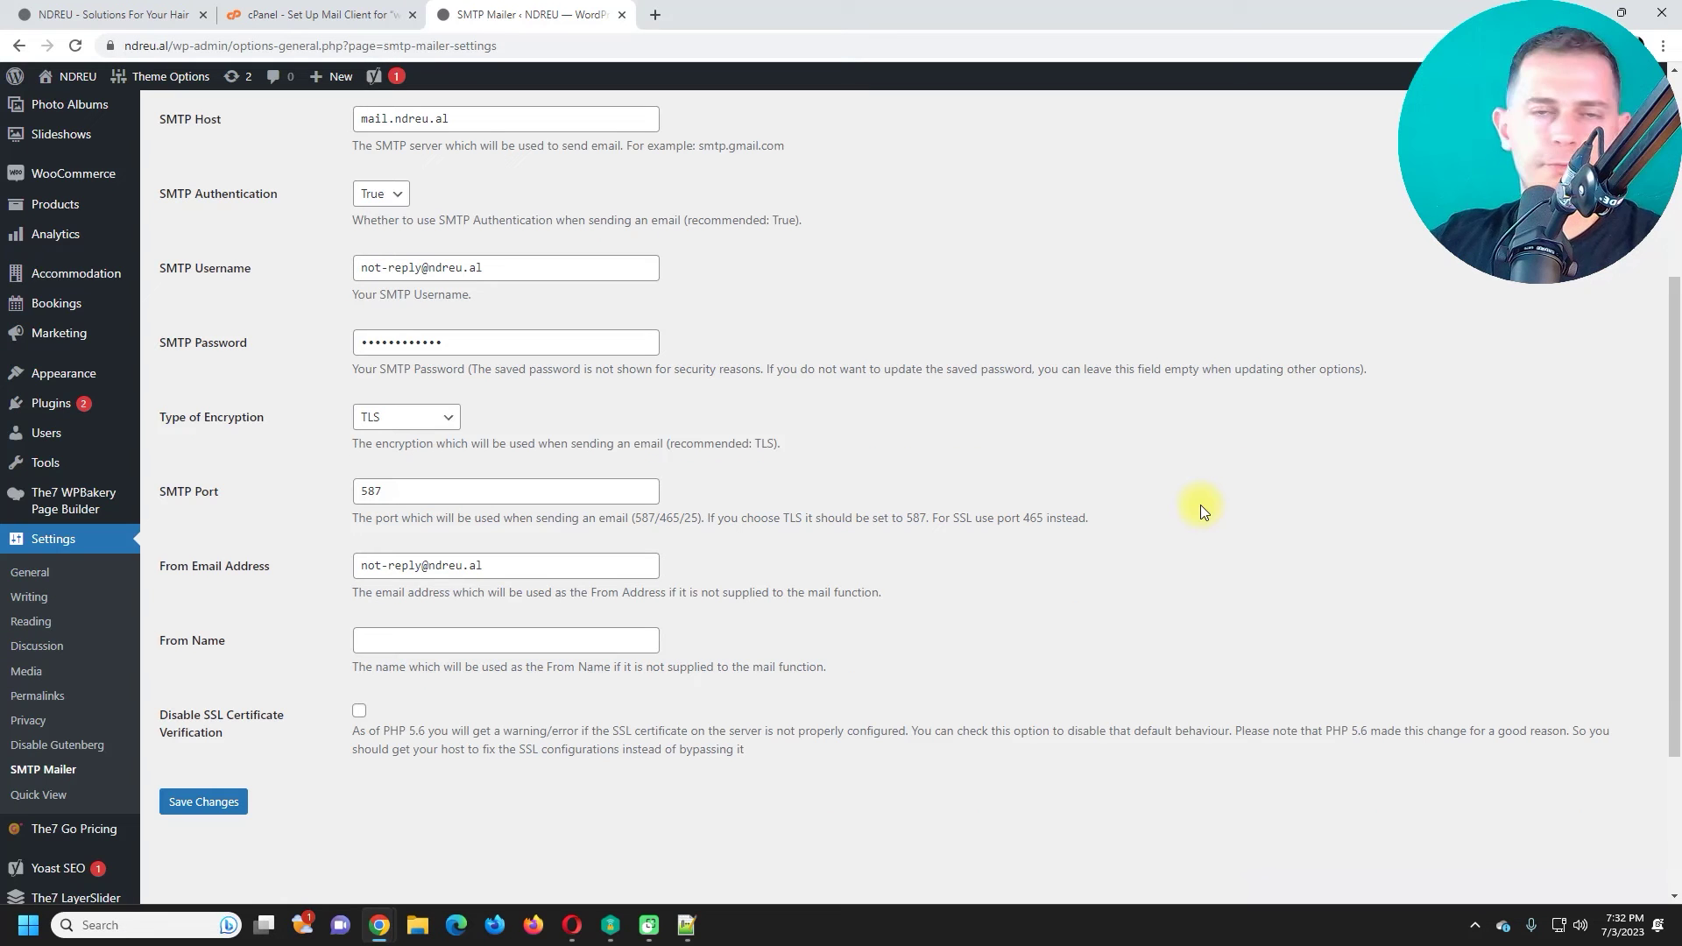
{"action": "left_click", "coordinate": [206, 640]}
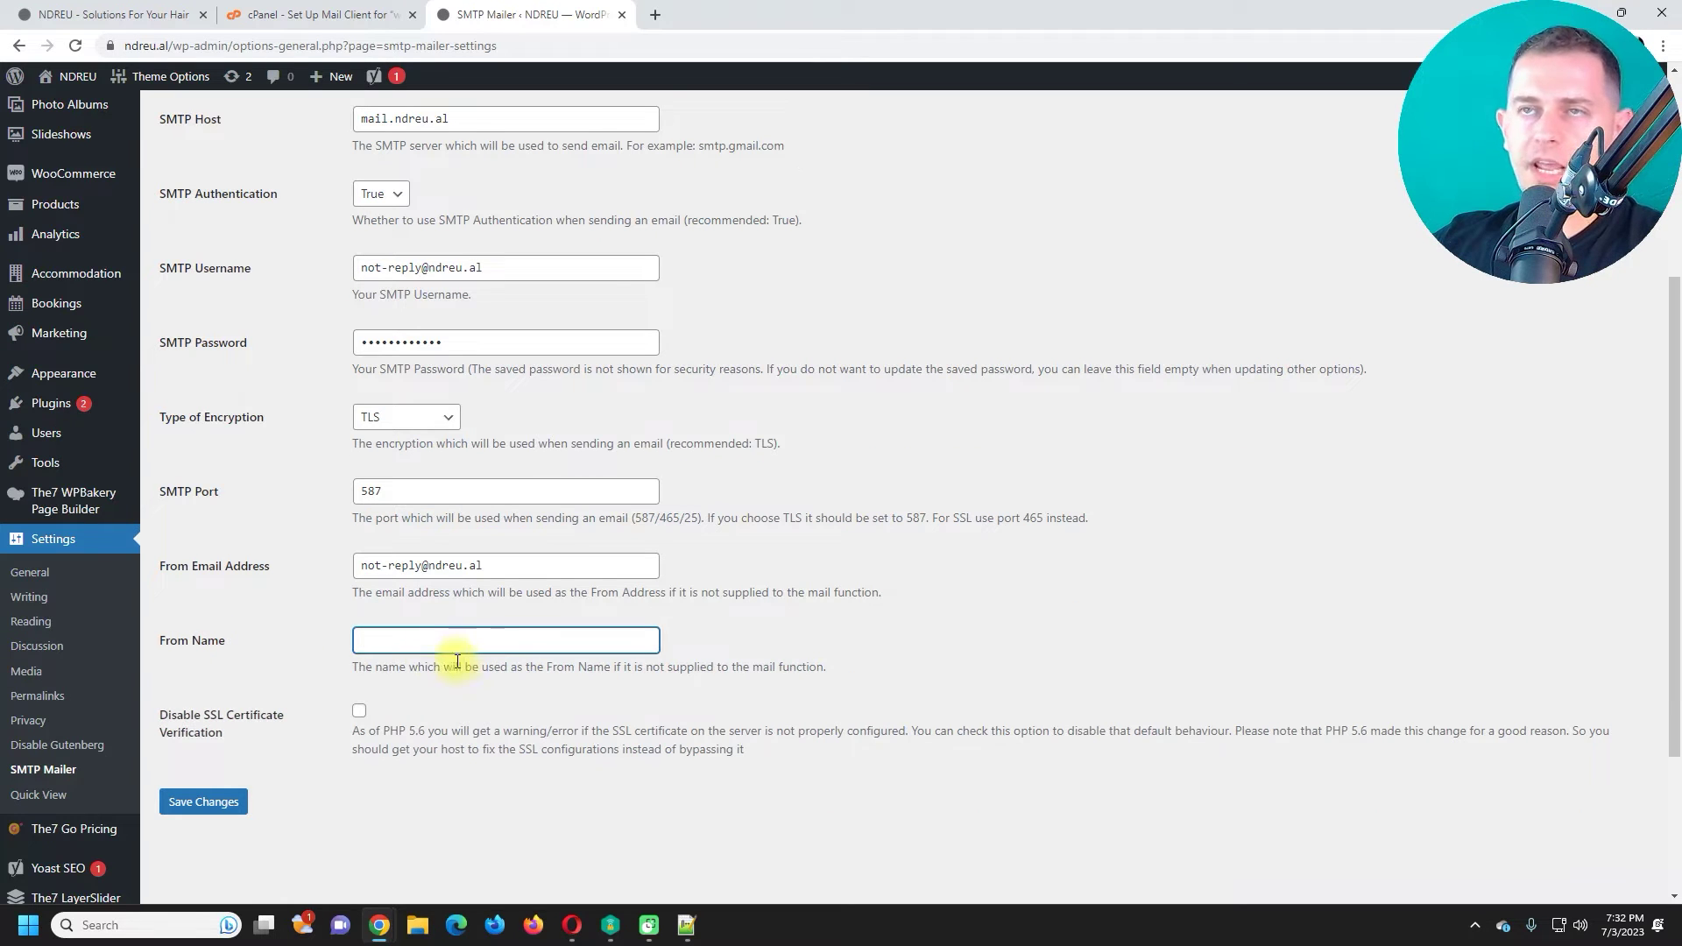
{"action": "left_click_drag", "start_coordinate": [172, 47], "coordinate": [123, 46]}
{"action": "key", "text": "ctrl+c"}
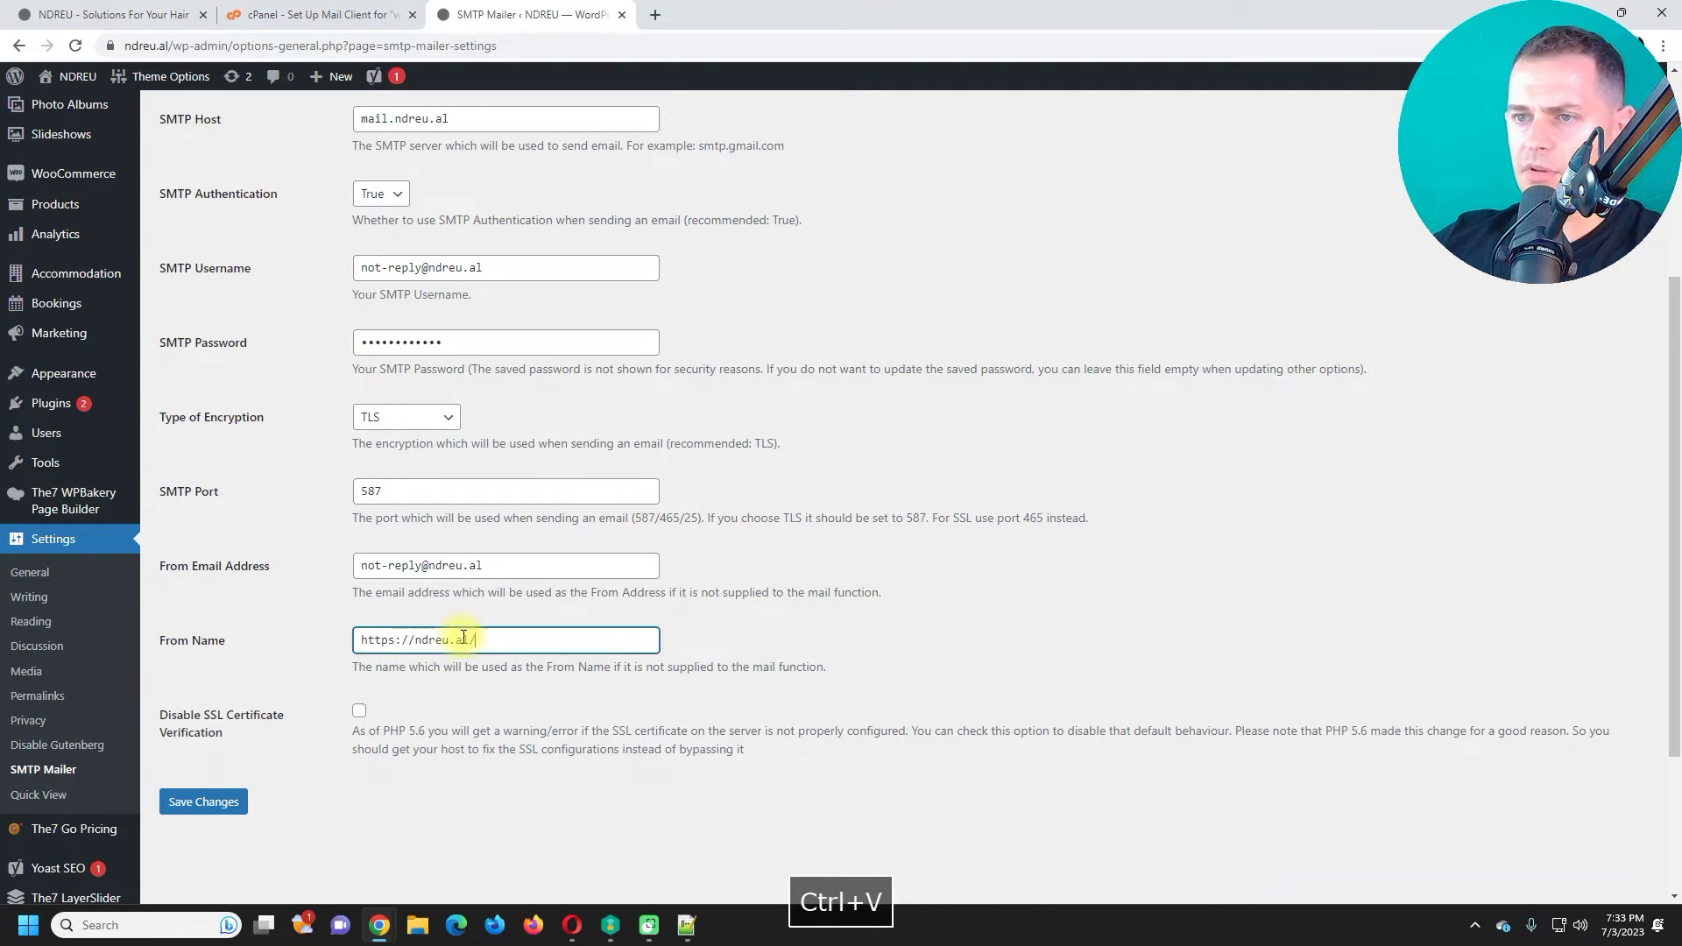
{"action": "key", "text": "BackSpace"}
{"action": "left_click_drag", "start_coordinate": [409, 640], "coordinate": [360, 640]}
{"action": "key", "text": "ctrl+x"}
{"action": "type", "text": "Website ("}
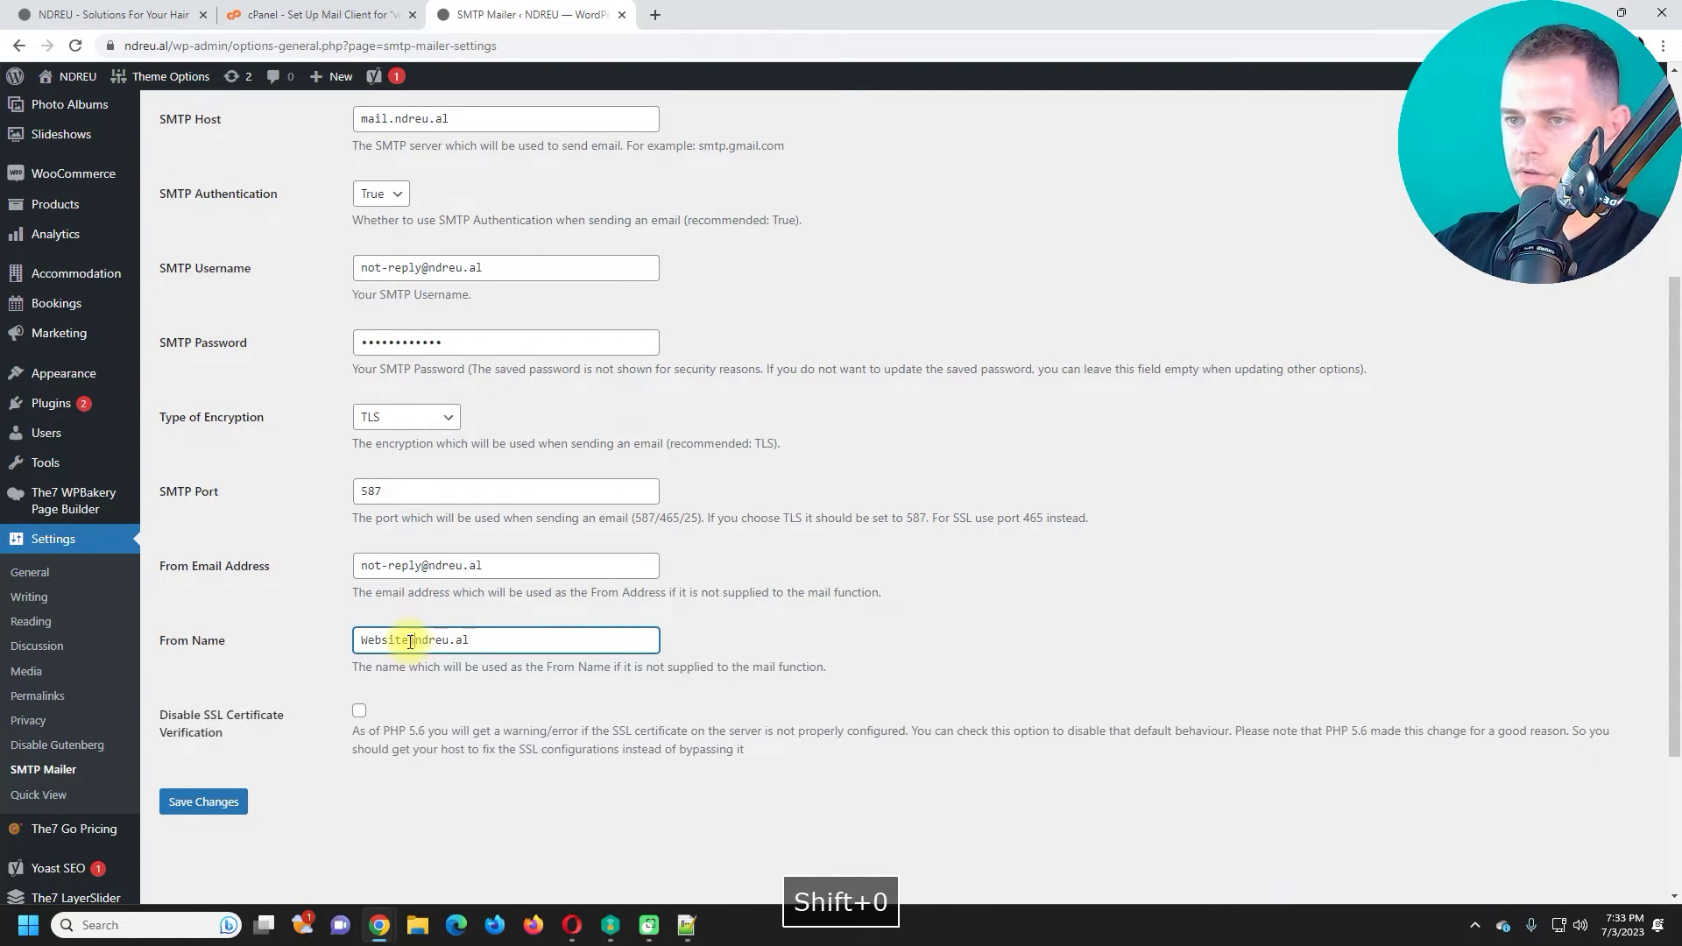
{"action": "key", "text": "End"}
{"action": "type", "text": ")"}
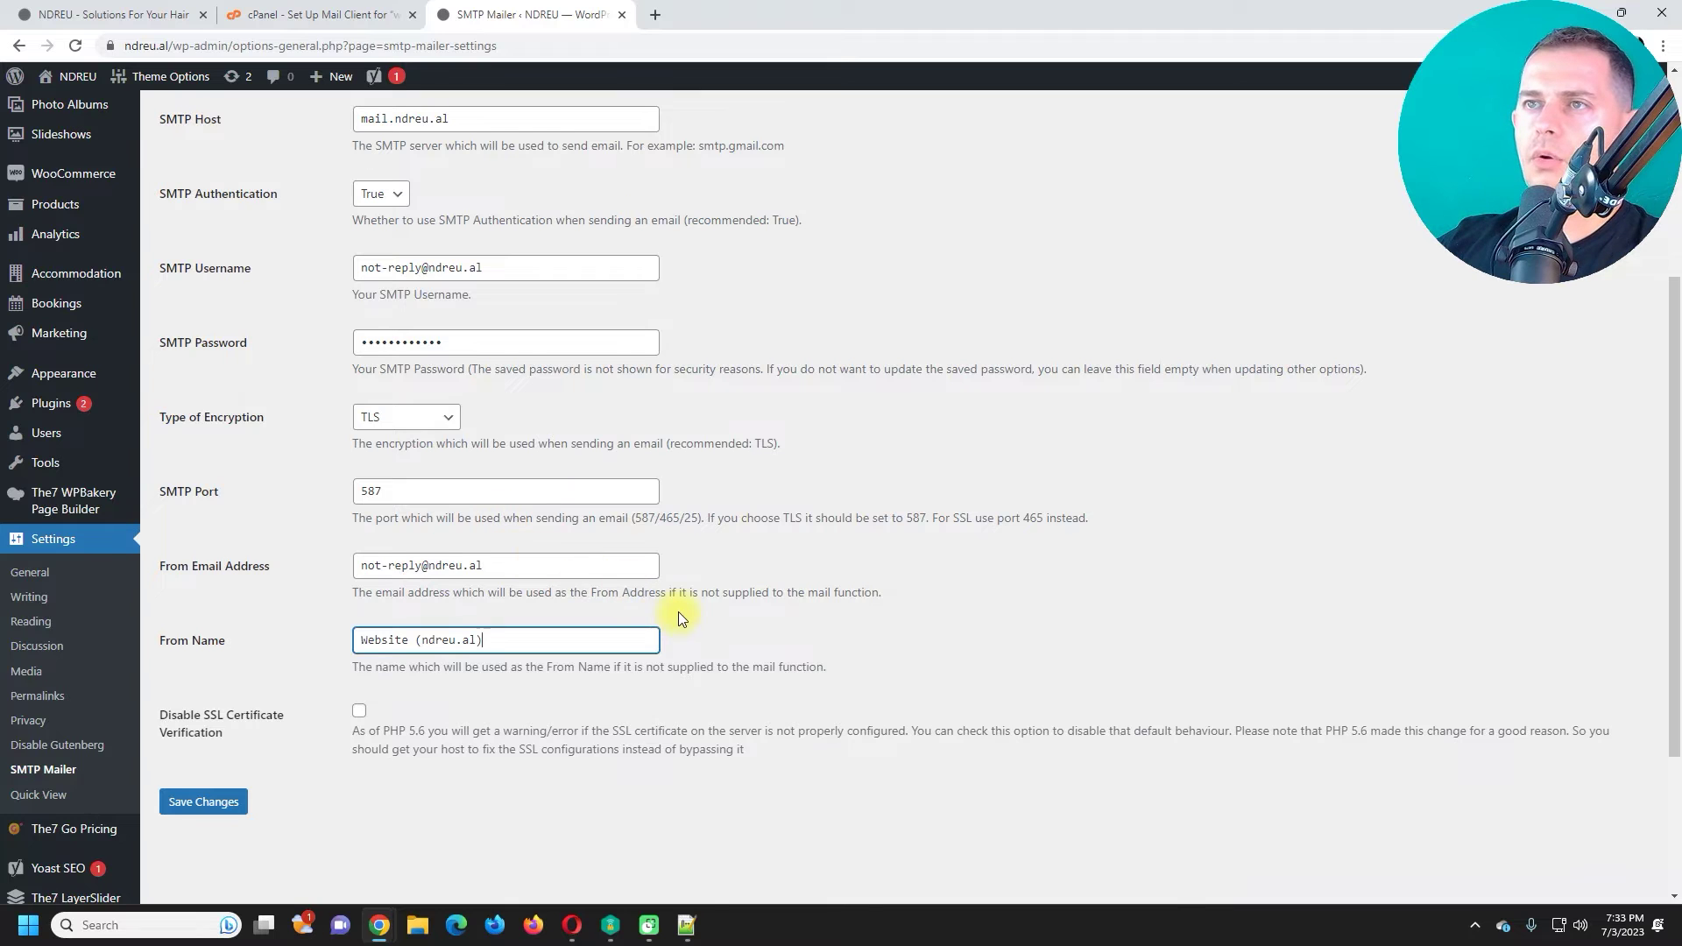
Save the SMTP Mailer settings
{"action": "scroll", "coordinate": [679, 612], "scroll_direction": "up", "scroll_amount": 2}
{"action": "scroll", "coordinate": [598, 596], "scroll_direction": "down", "scroll_amount": 2}
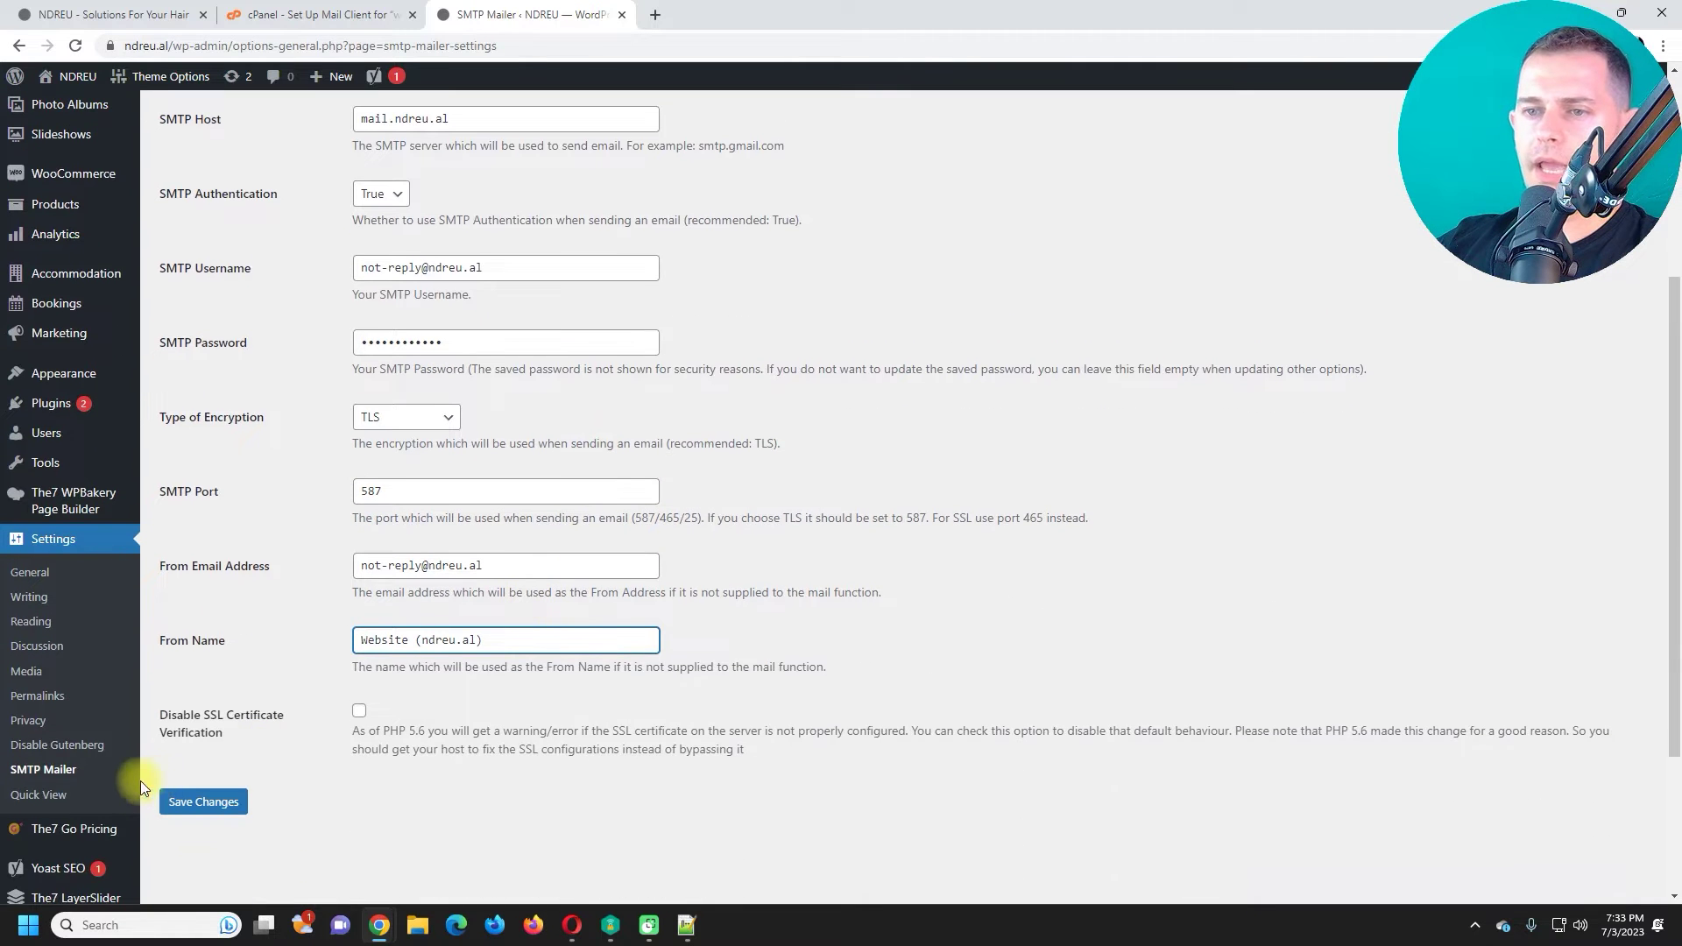
{"action": "left_click", "coordinate": [205, 806]}
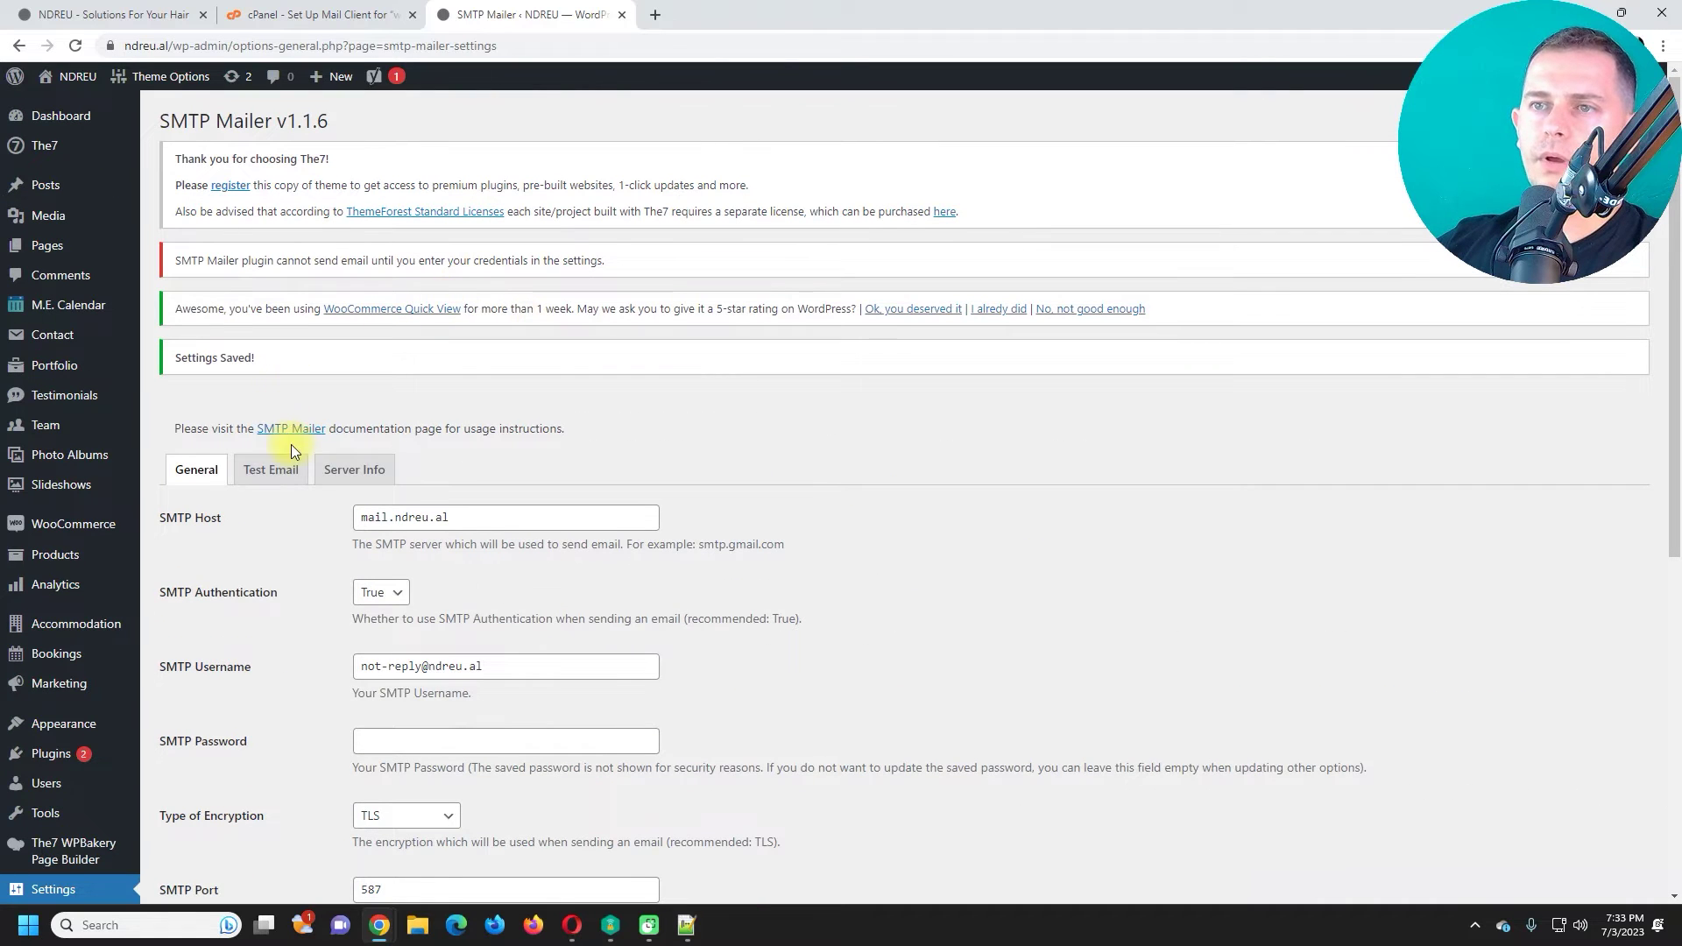
{"action": "left_click", "coordinate": [272, 470]}
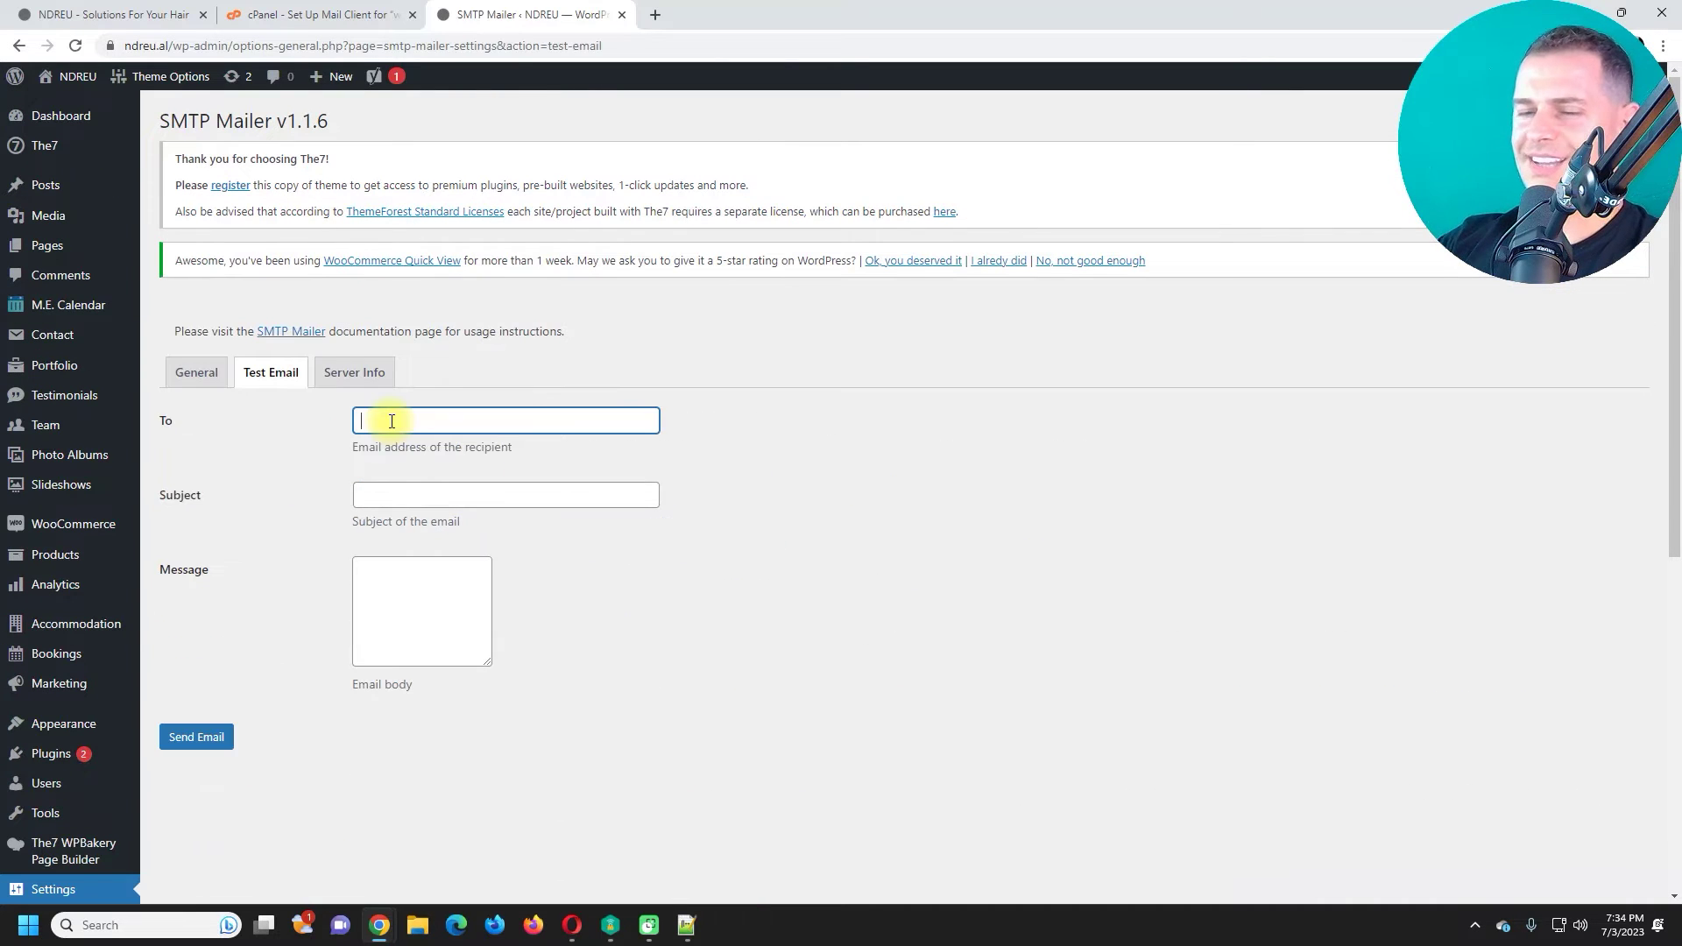
Send a test email with subject 'Testing' to the Gmail address and review the debug log
{"action": "key", "text": "ctrl+v"}
{"action": "left_click", "coordinate": [392, 493]}
{"action": "type", "text": "Tes"}
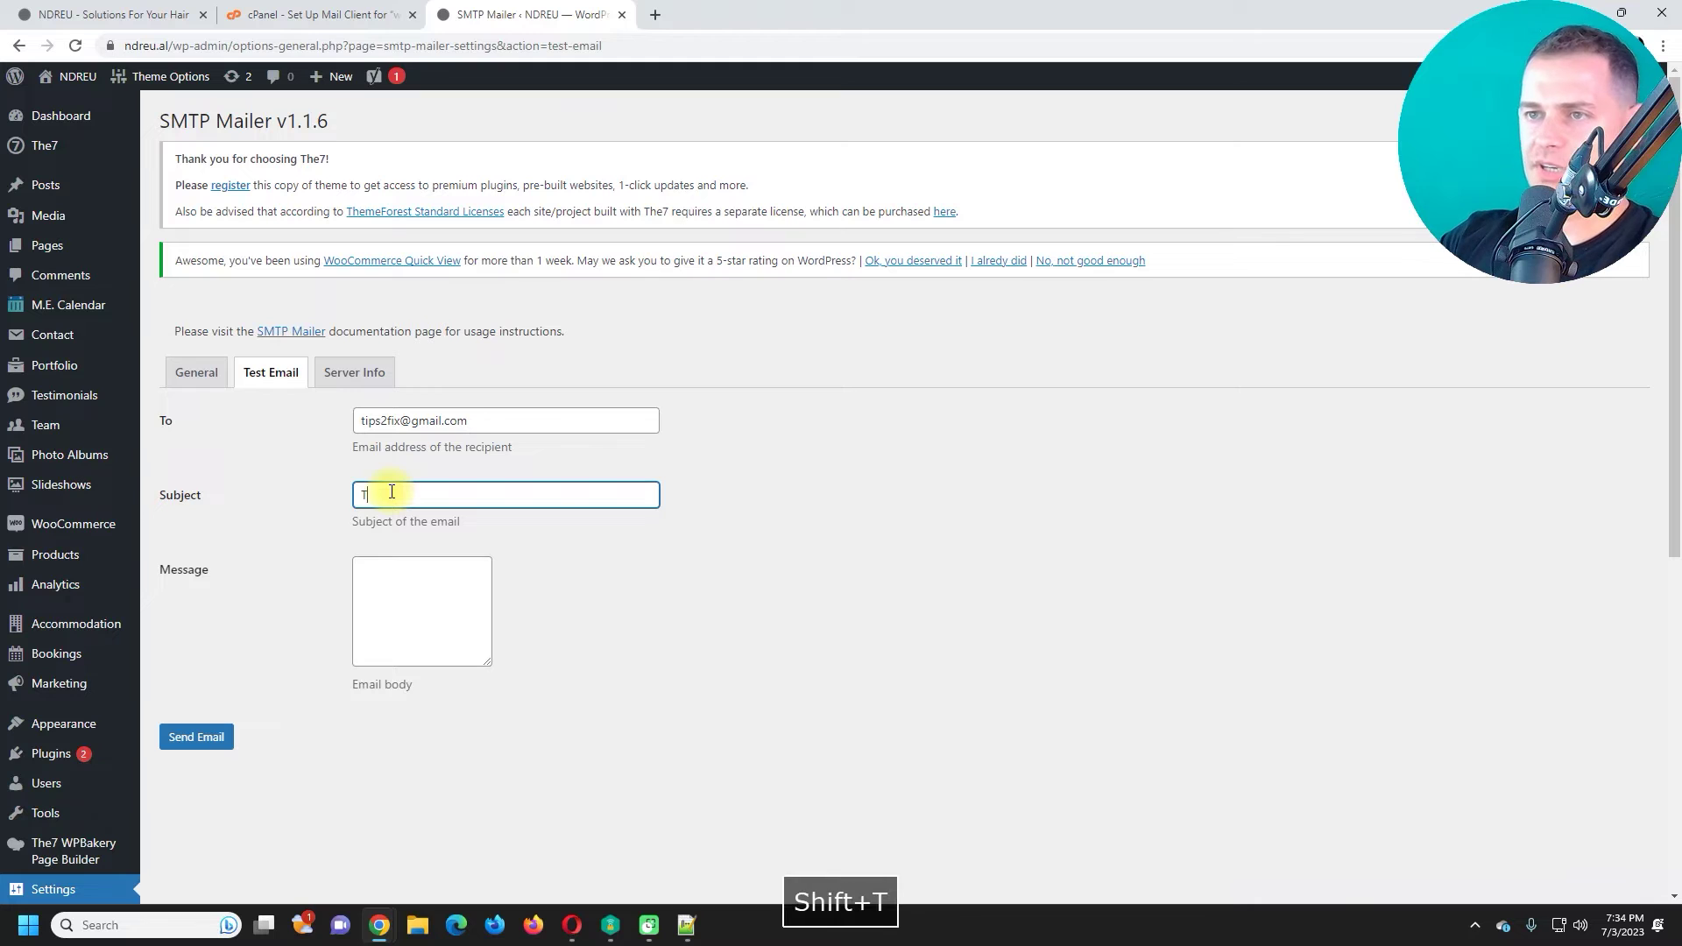
{"action": "type", "text": "ting"}
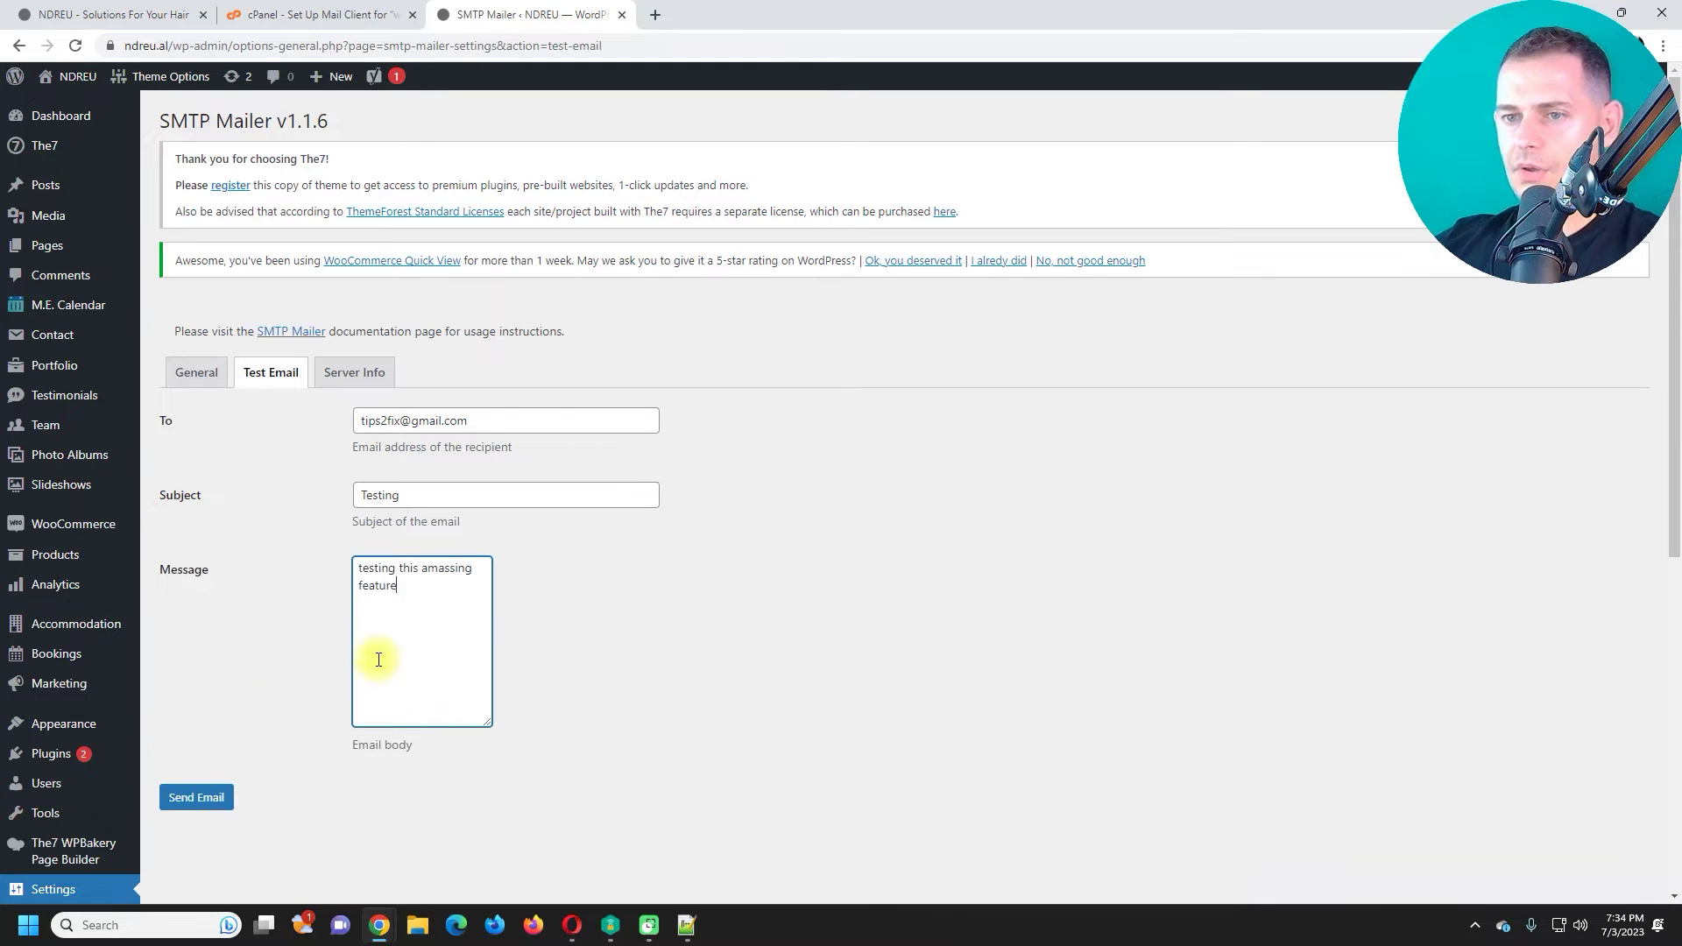
{"action": "left_click", "coordinate": [196, 796]}
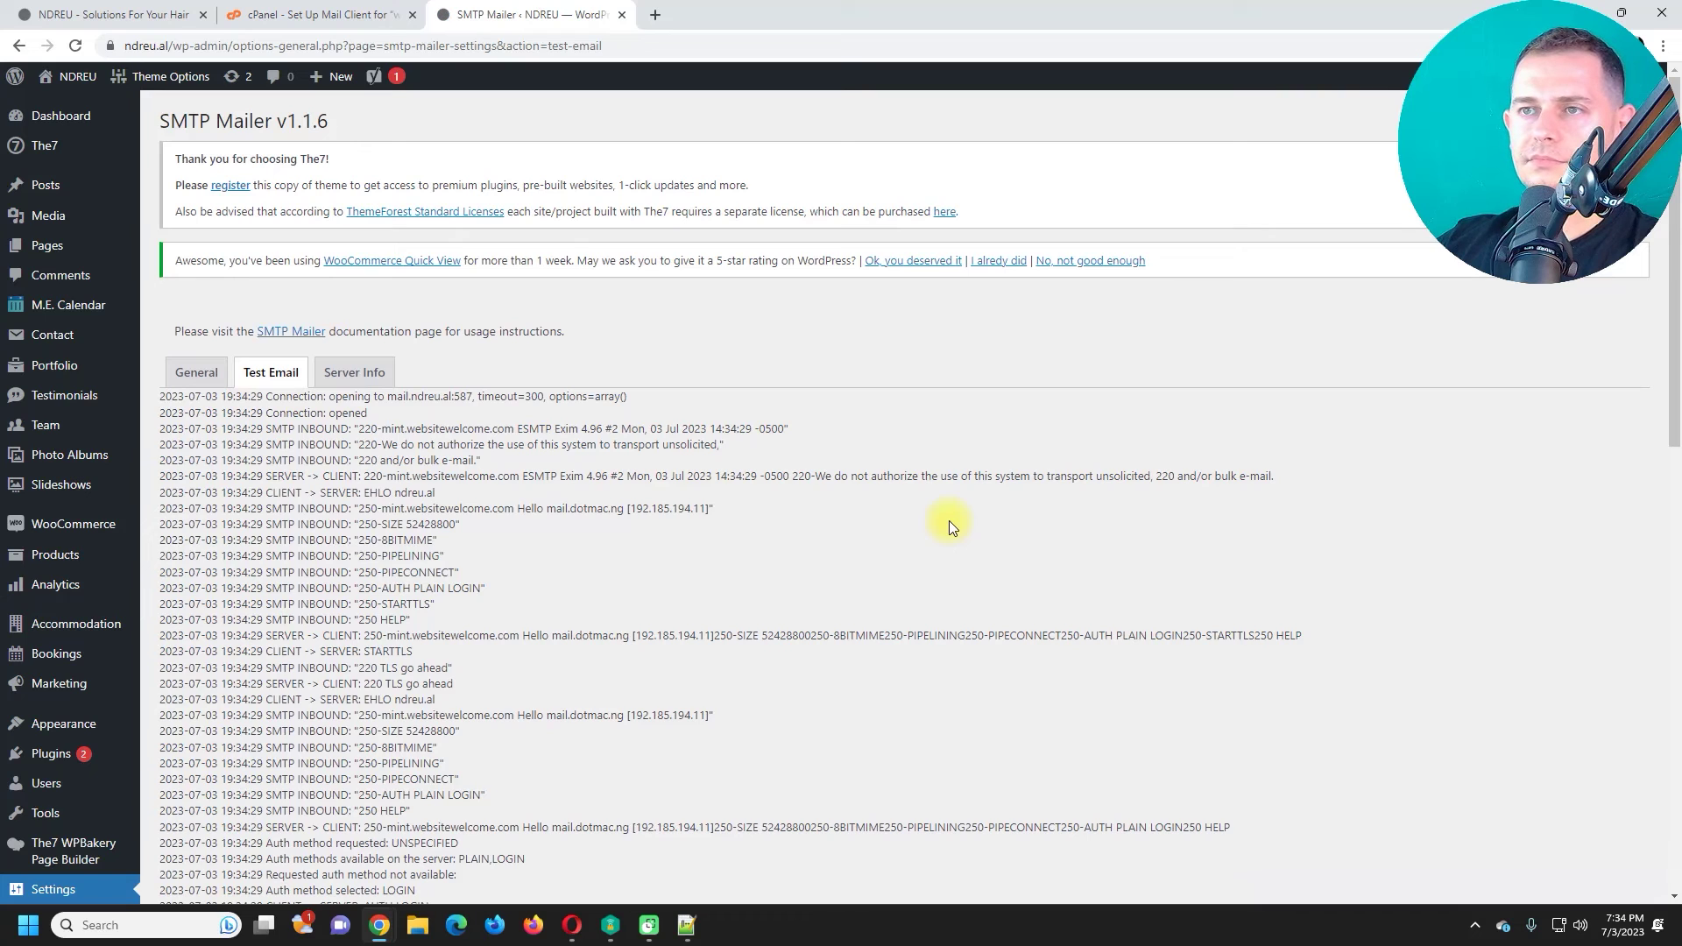
{"action": "scroll", "coordinate": [843, 501], "scroll_direction": "down", "scroll_amount": 15}
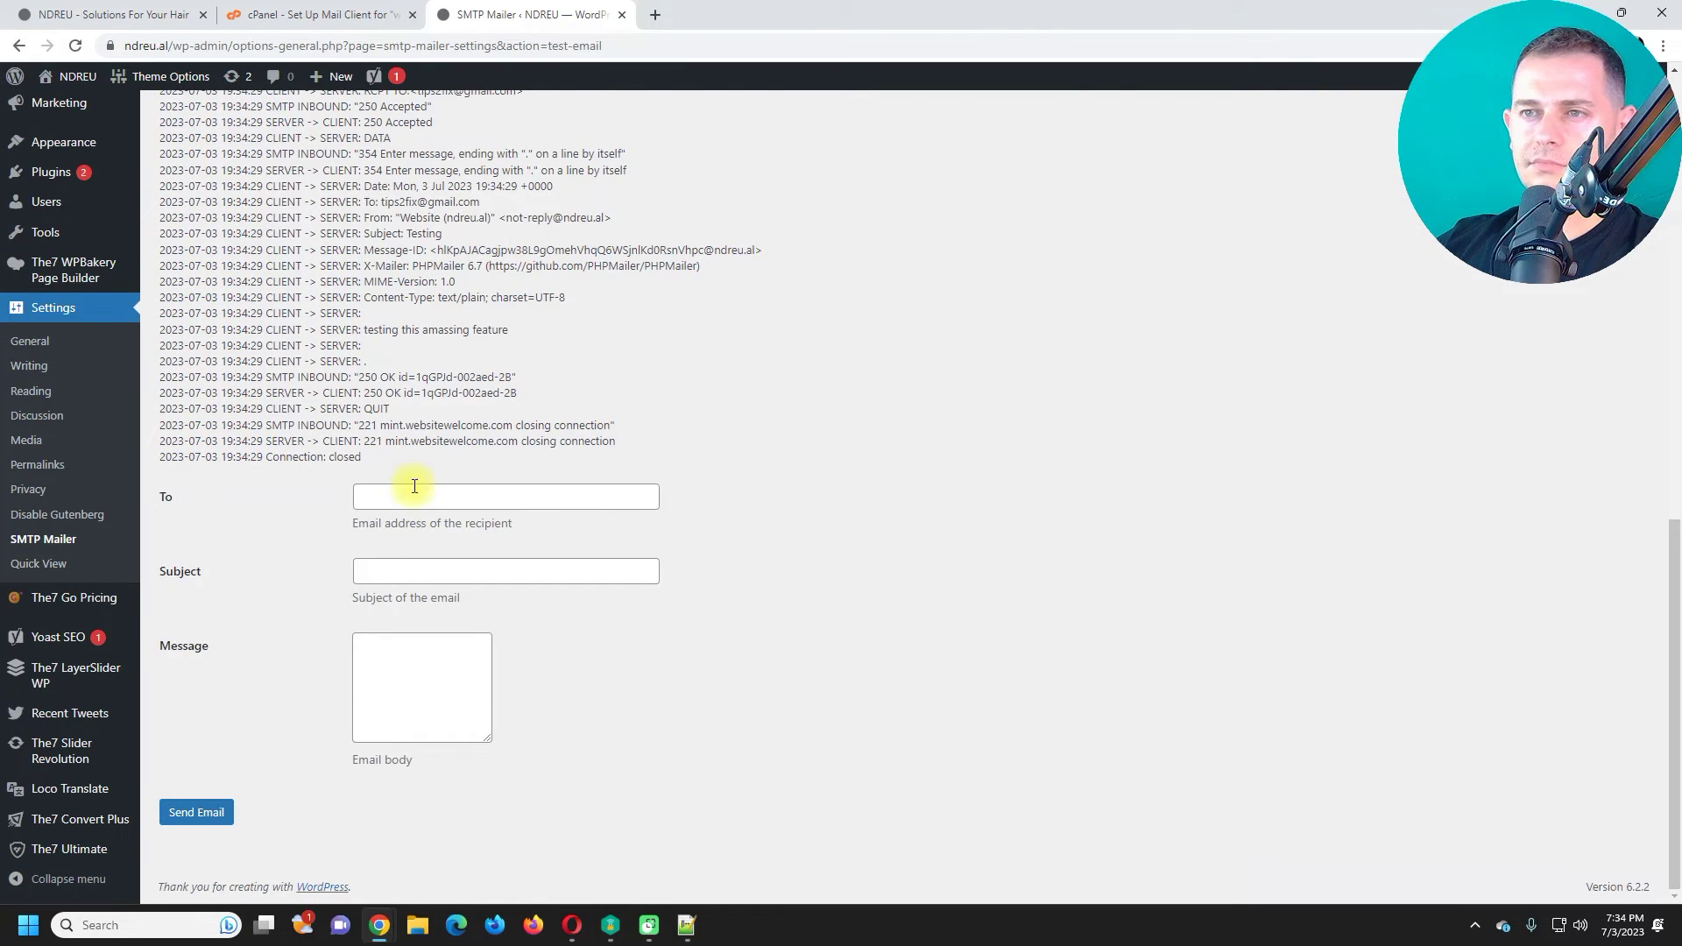
{"action": "scroll", "coordinate": [889, 507], "scroll_direction": "up", "scroll_amount": 15}
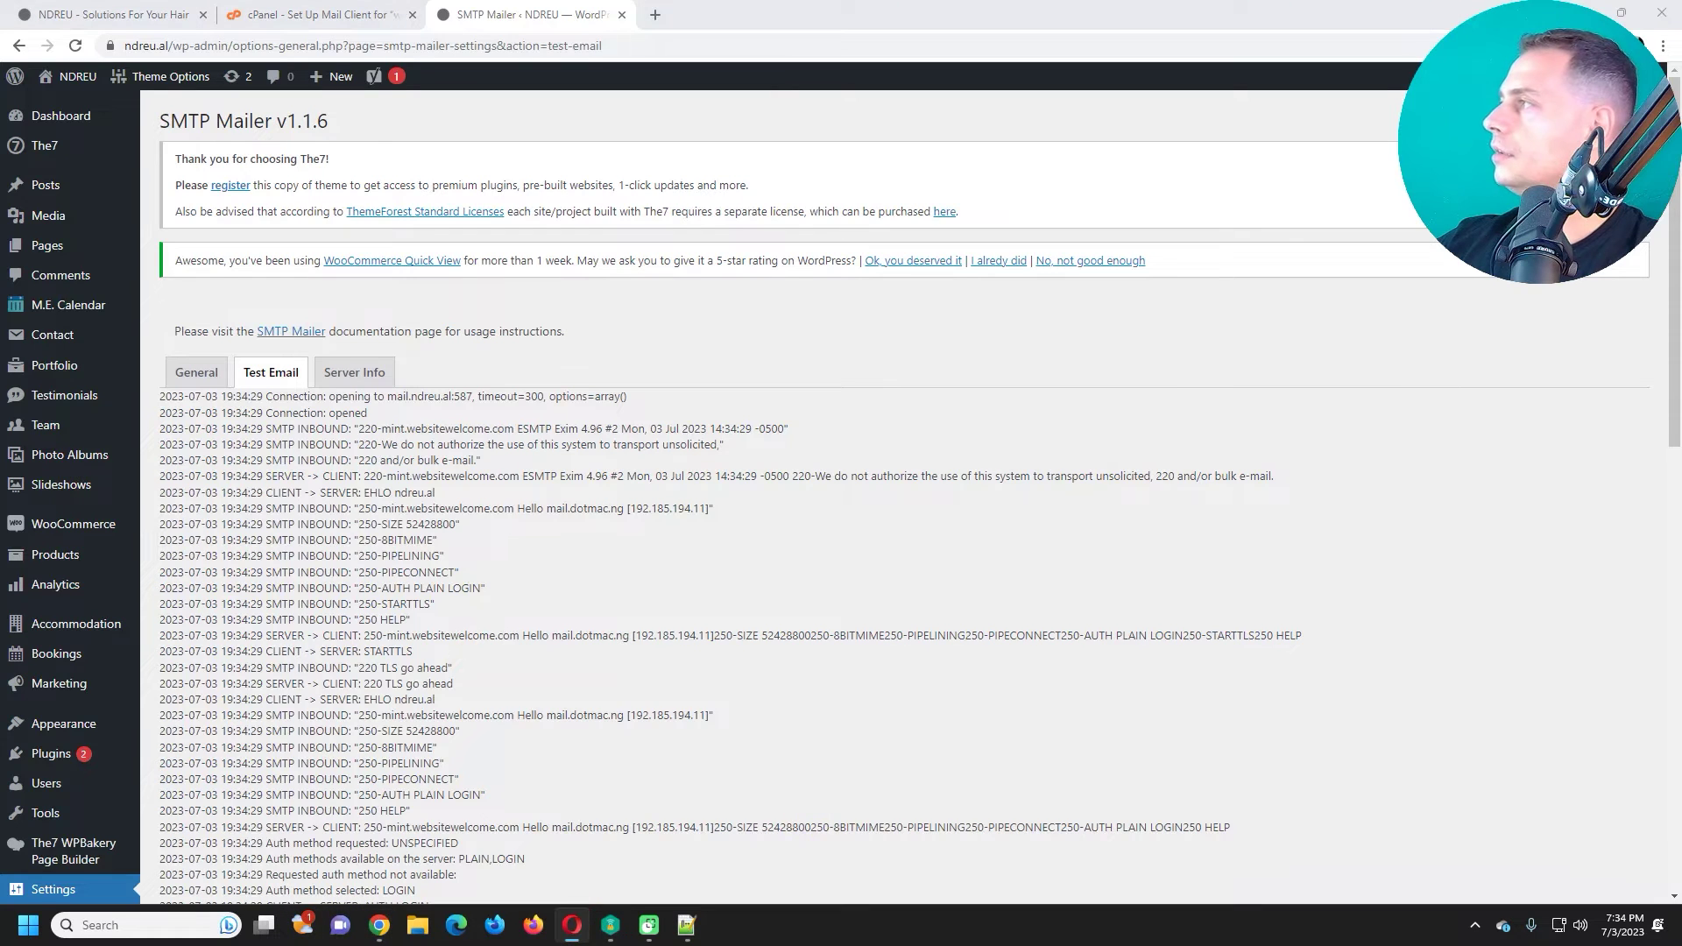
{"action": "left_click", "coordinate": [571, 925]}
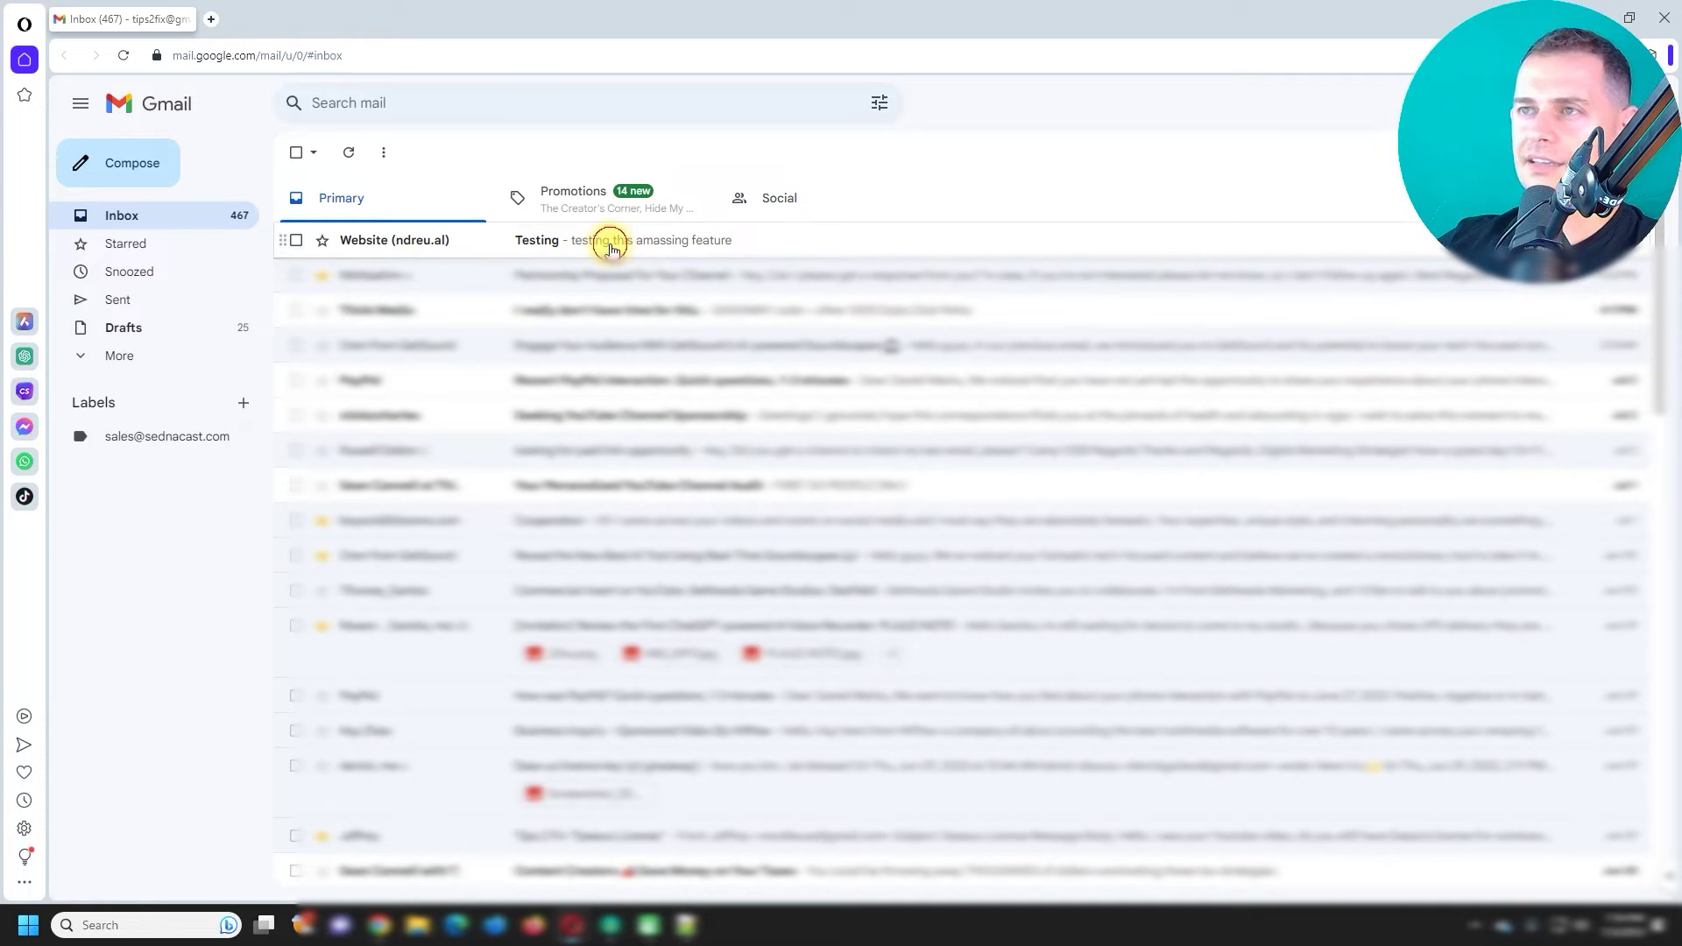
Open the 'Testing' email and check the sender address it came from
{"action": "left_click", "coordinate": [612, 250]}
{"action": "left_click_drag", "start_coordinate": [548, 248], "coordinate": [455, 246]}
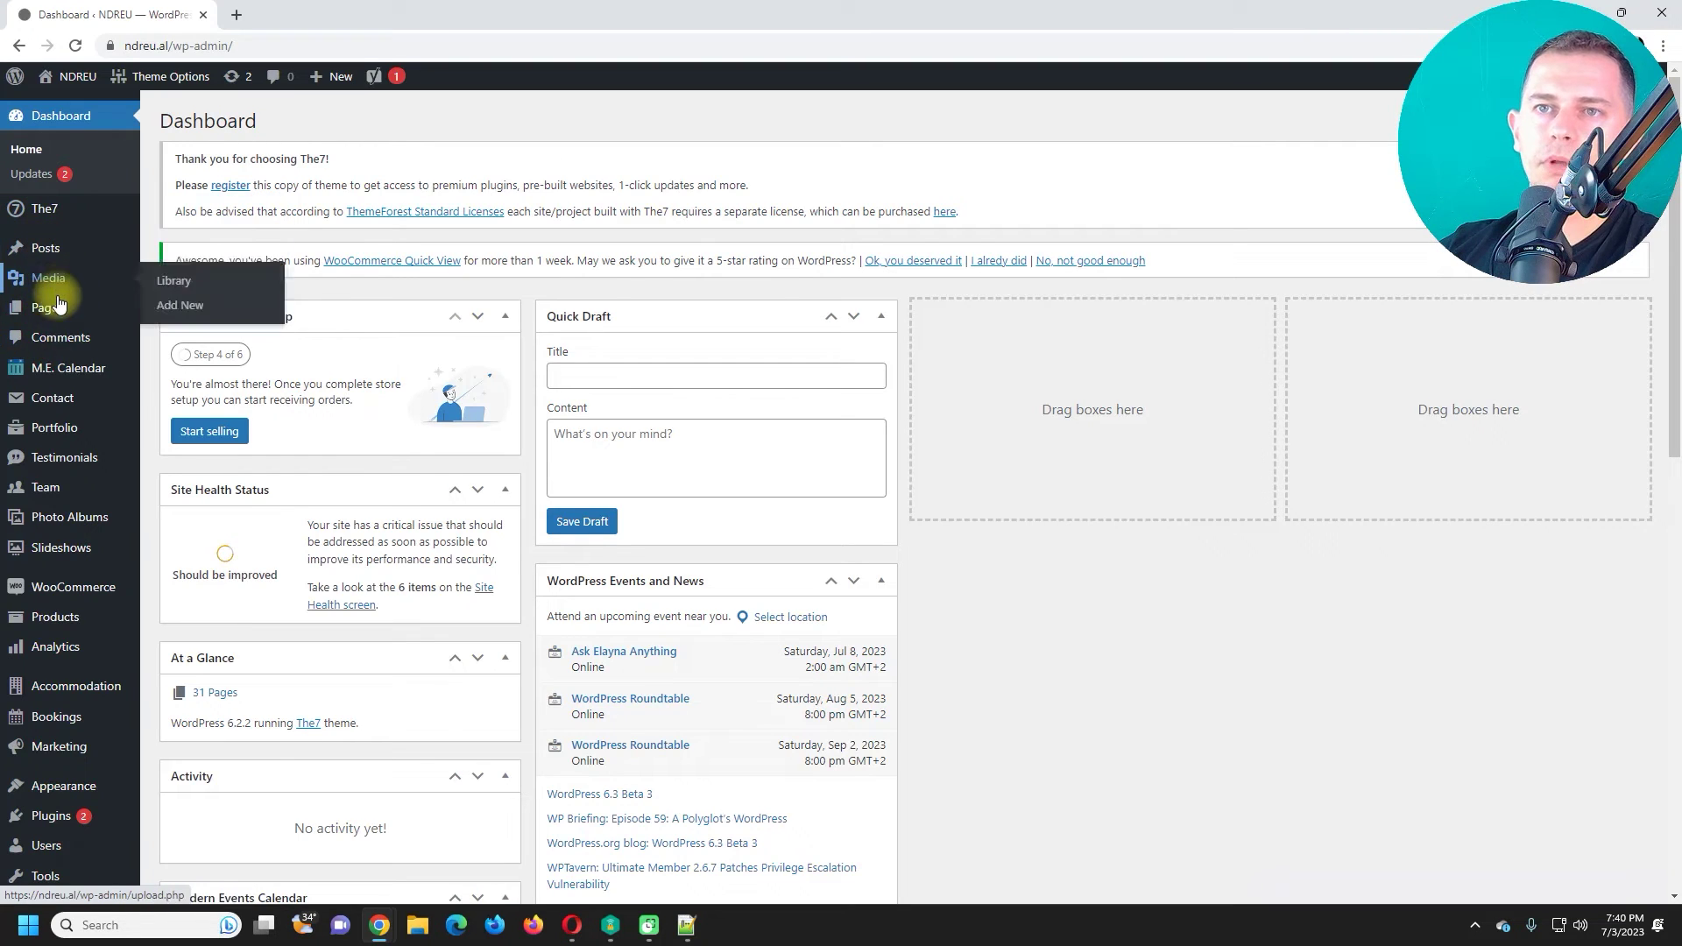
In Contact form 1's Mail tab, change the From address's 'wordpress' part to 'web'
{"action": "left_click", "coordinate": [222, 412]}
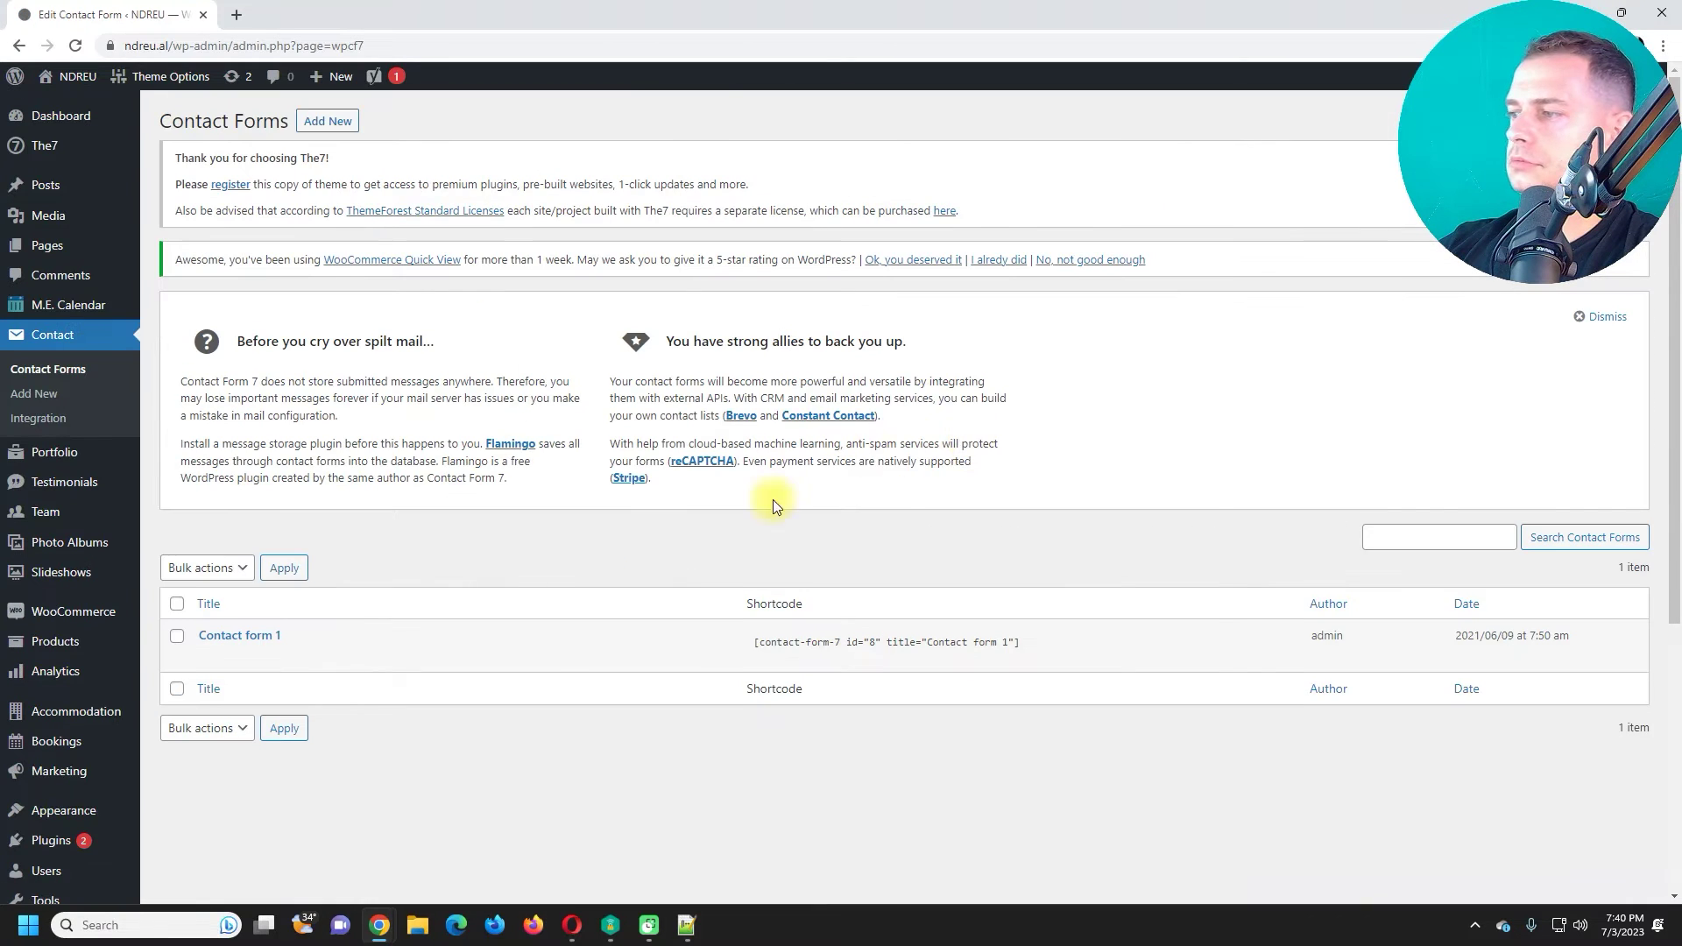
{"action": "left_click", "coordinate": [200, 643]}
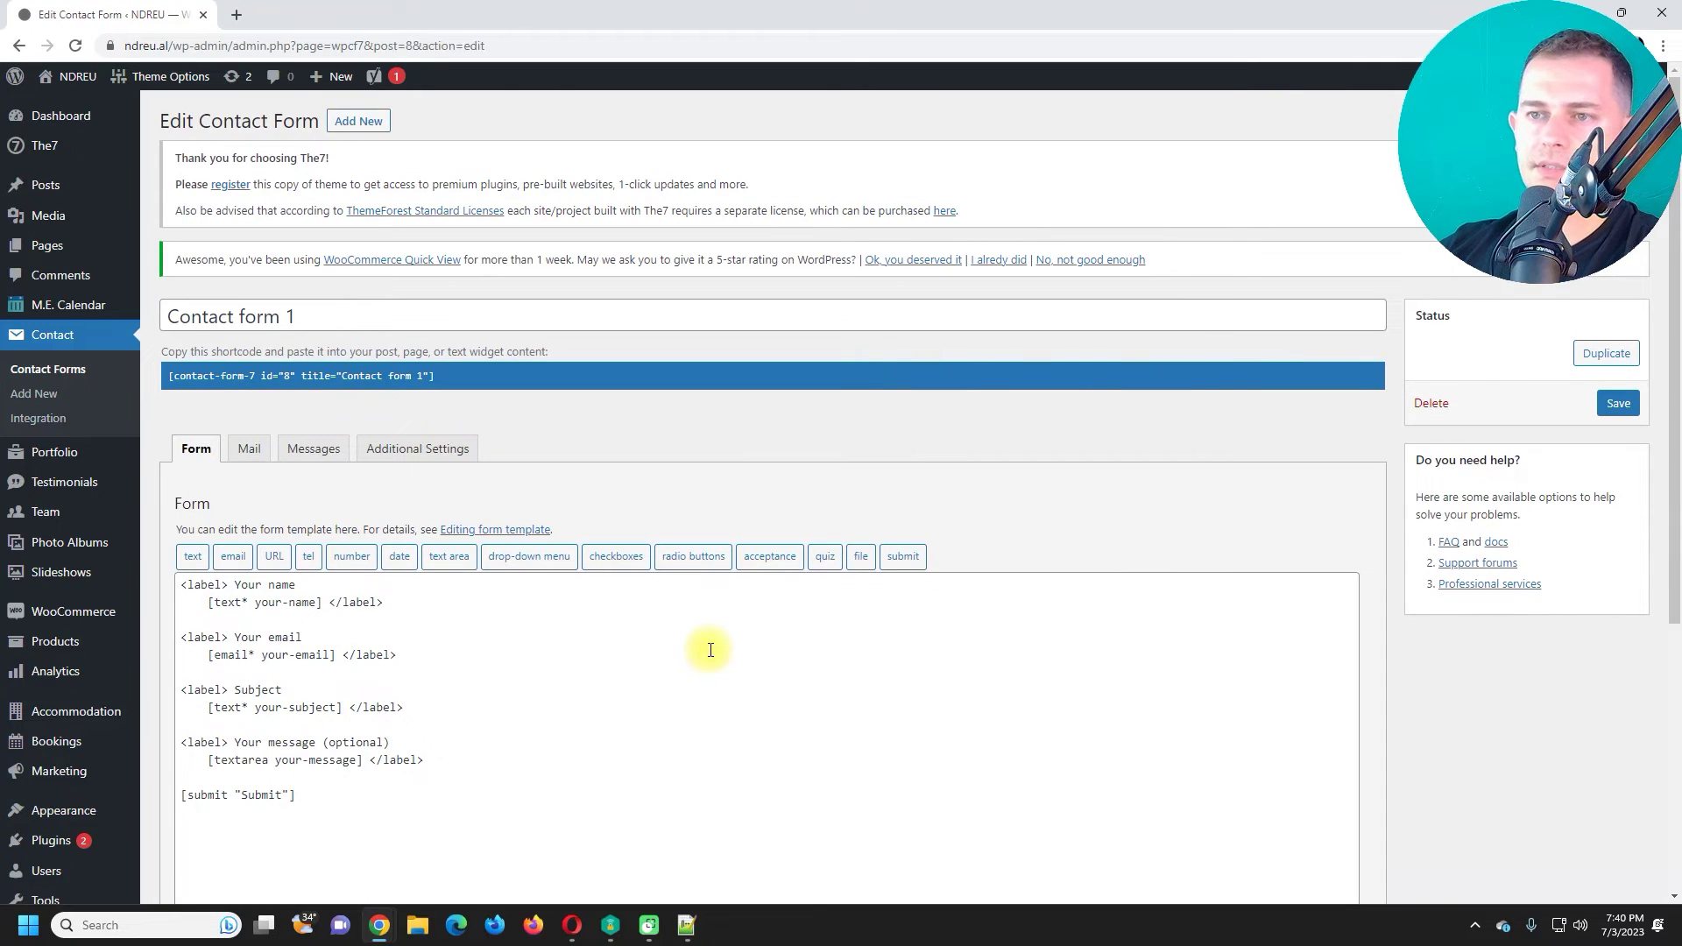
{"action": "left_click", "coordinate": [249, 449]}
{"action": "scroll", "coordinate": [447, 399], "scroll_direction": "down", "scroll_amount": 3}
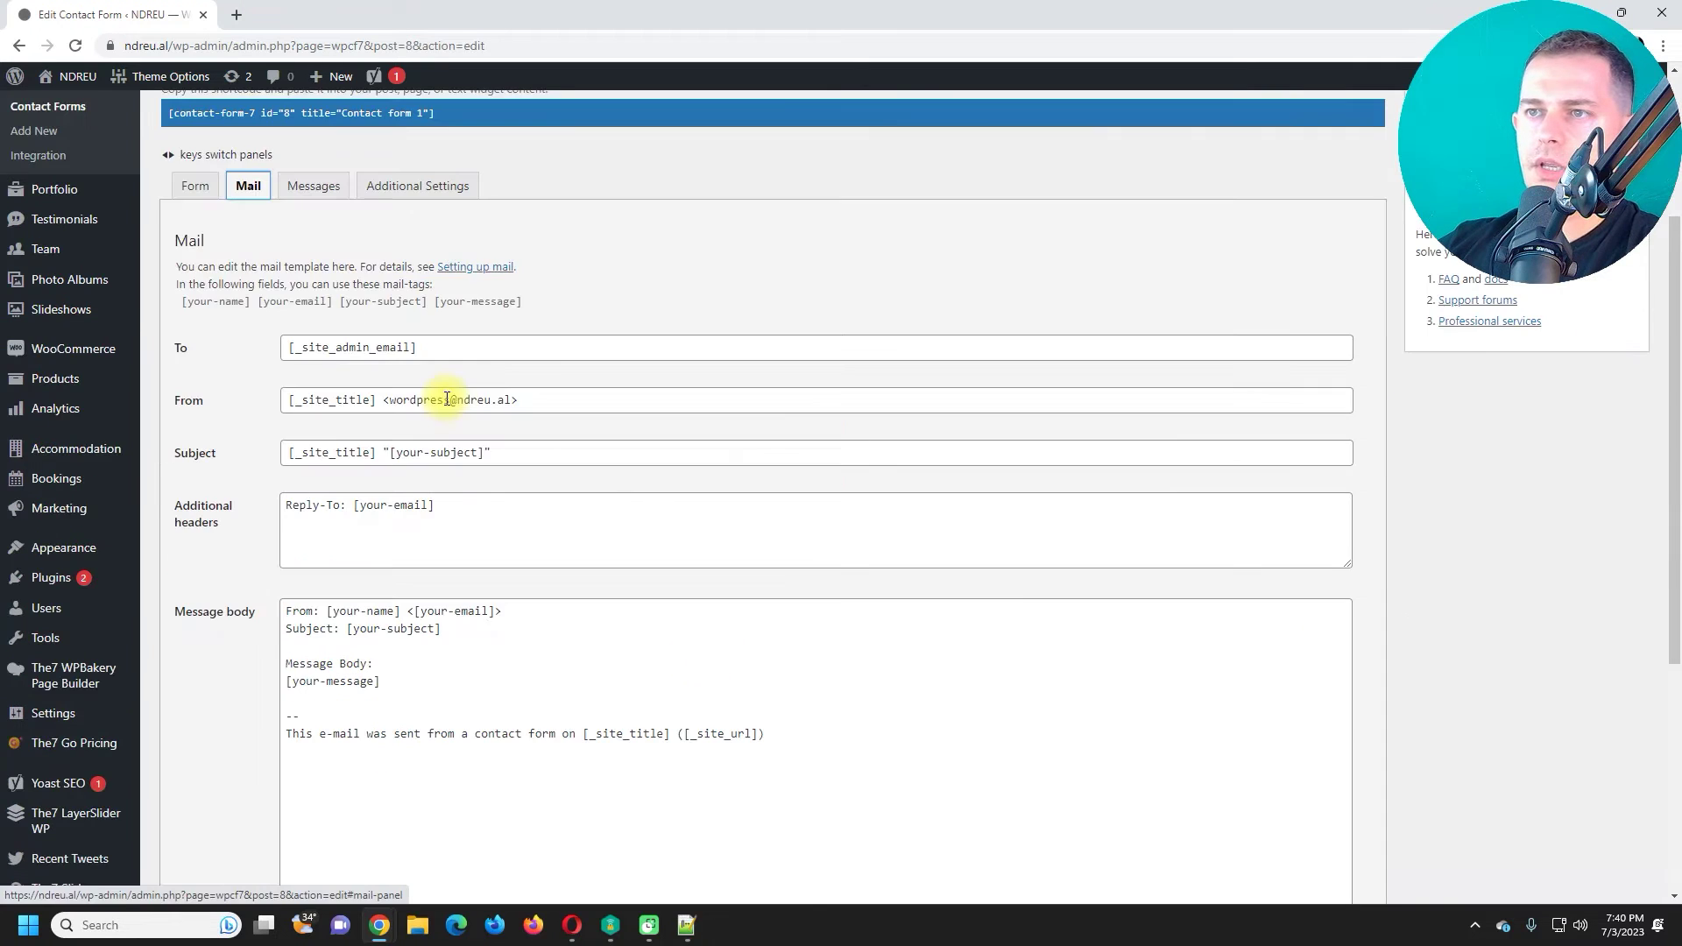
{"action": "left_click_drag", "start_coordinate": [451, 400], "coordinate": [391, 405]}
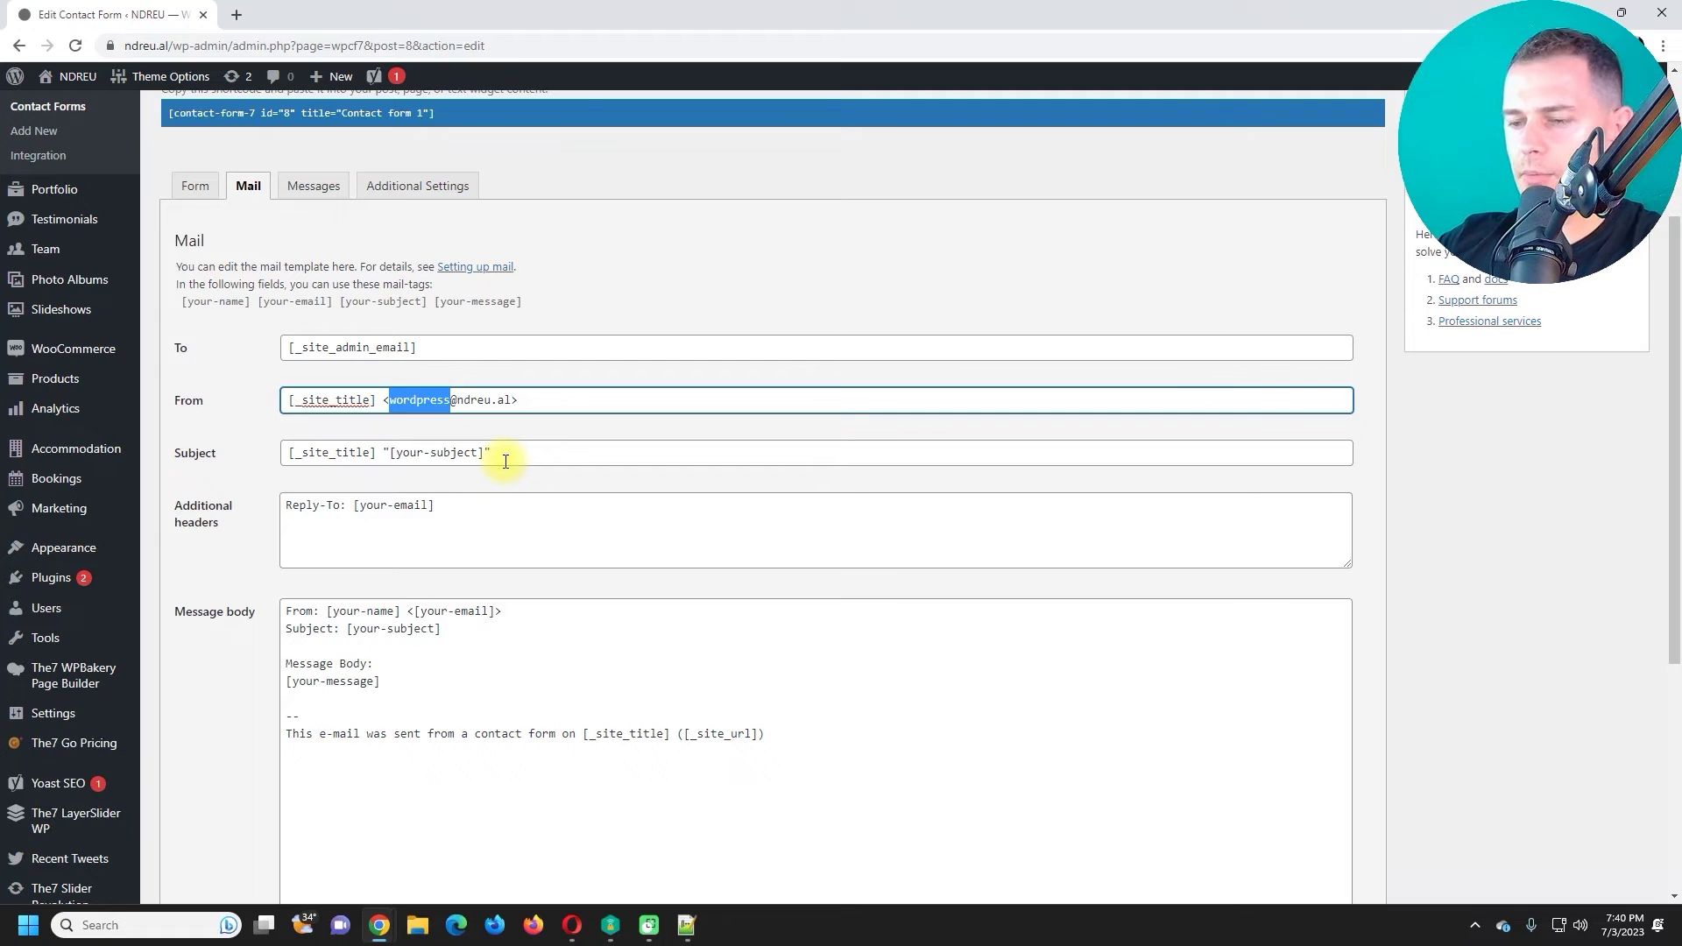
{"action": "type", "text": "web"}
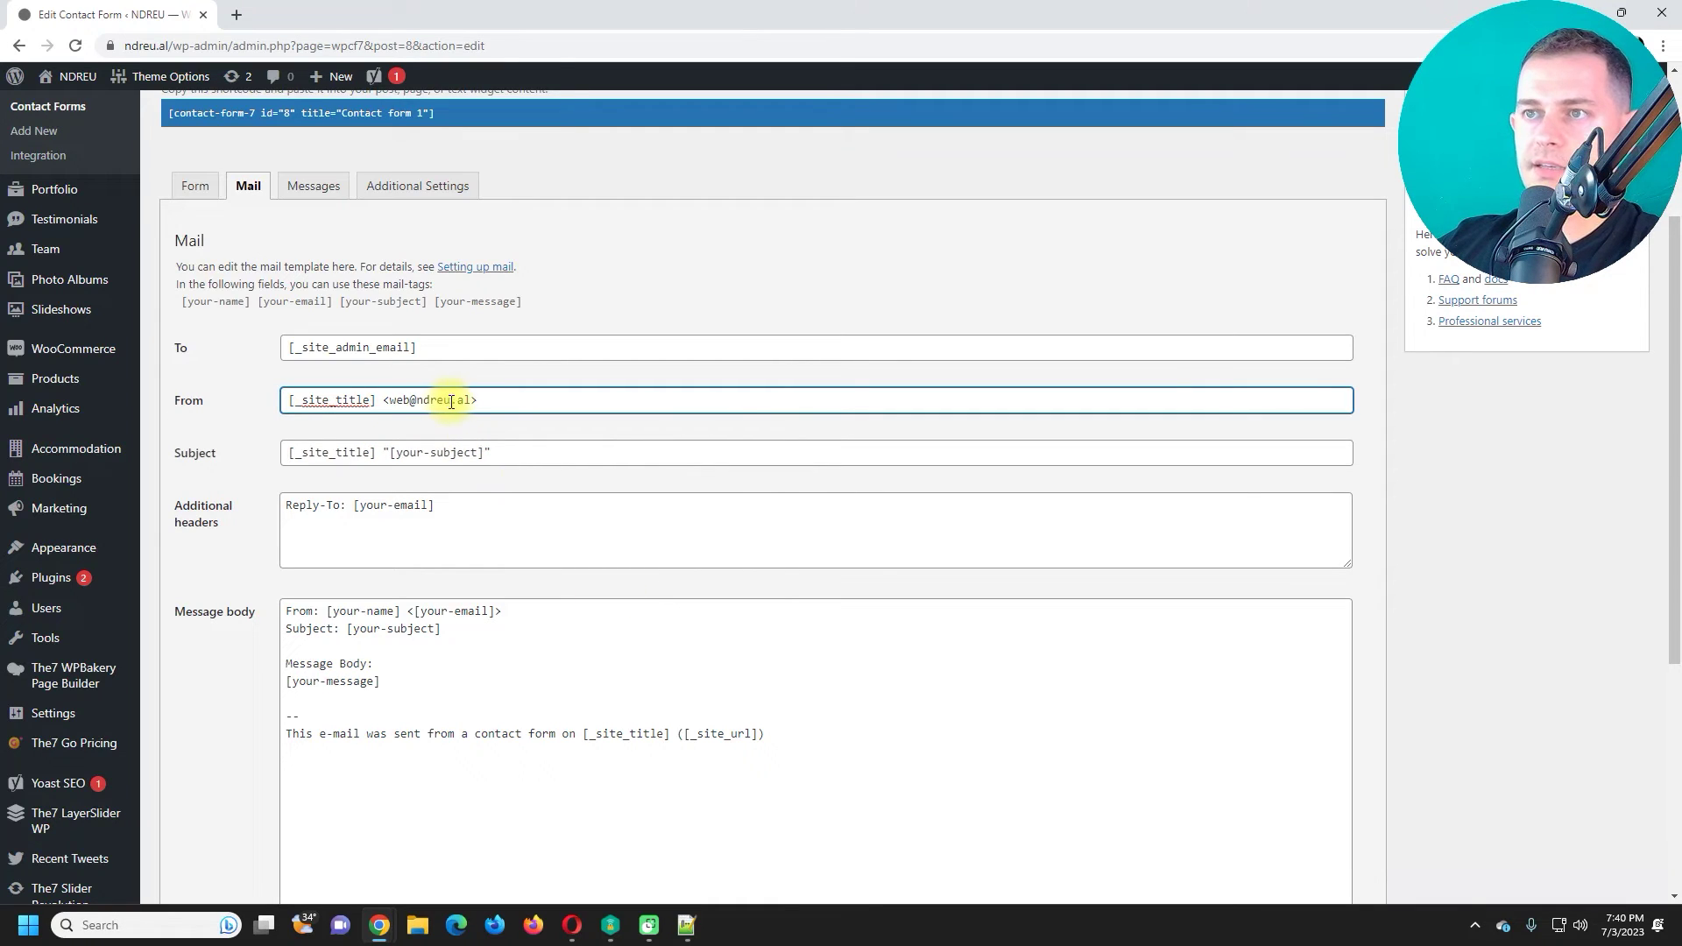
{"action": "left_click_drag", "start_coordinate": [470, 400], "coordinate": [396, 400]}
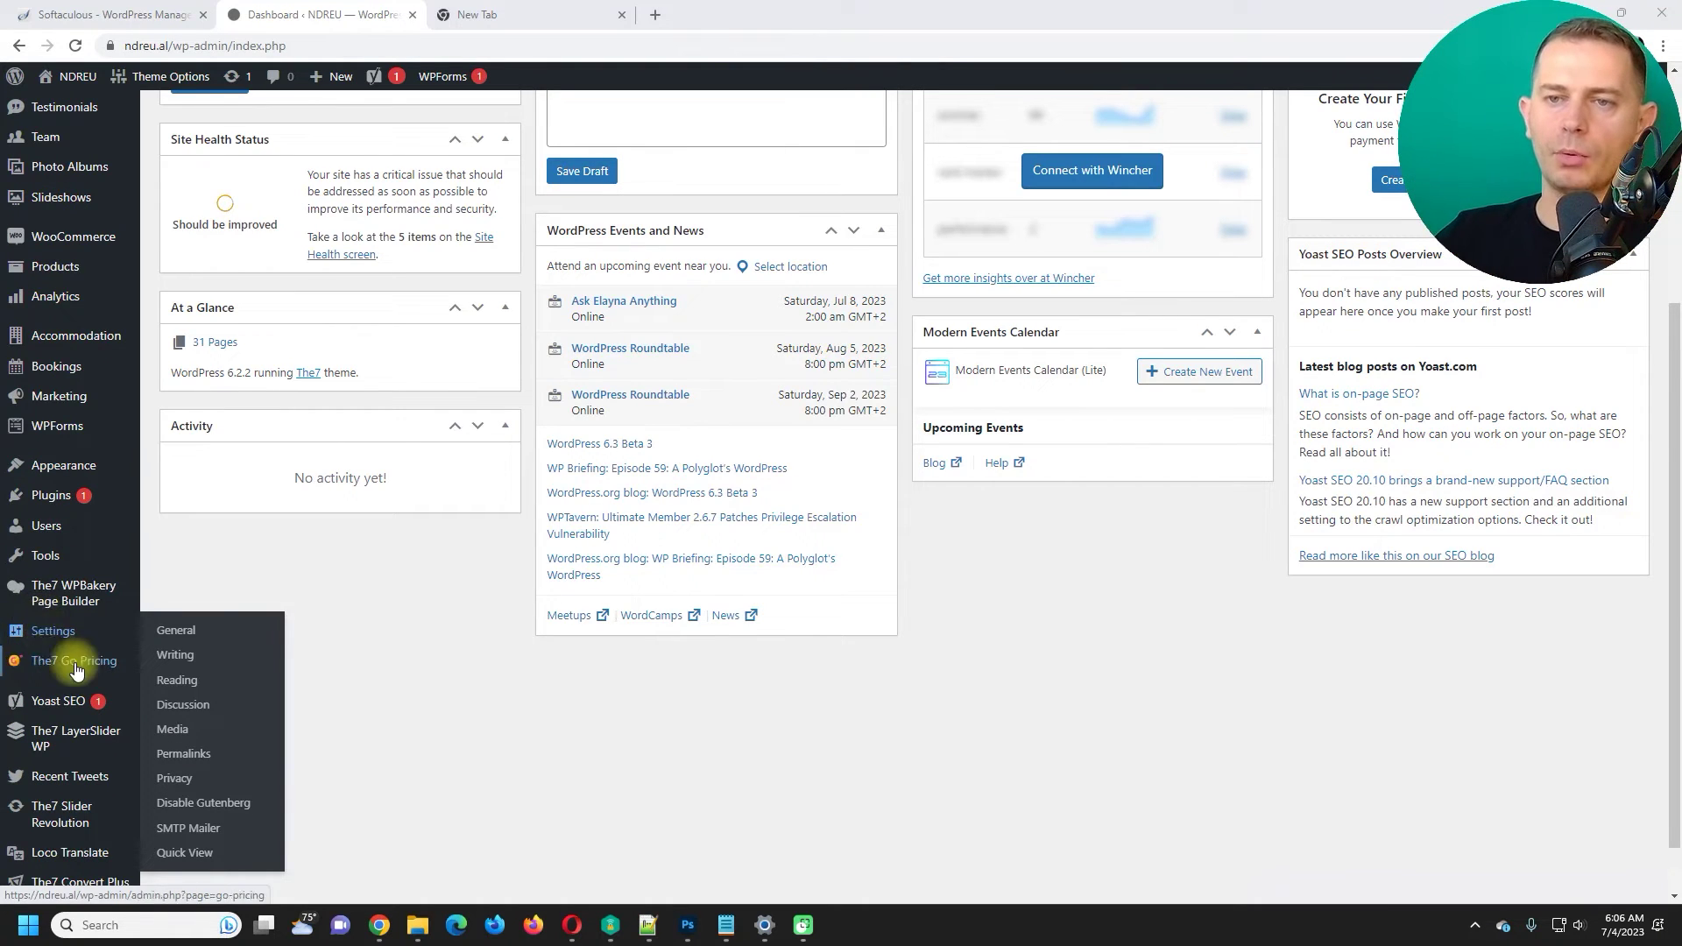
Copy the WP Mail Logging plugin's name from its page linked in WooCommerce Emails settings
{"action": "mouse_move", "coordinate": [58, 663]}
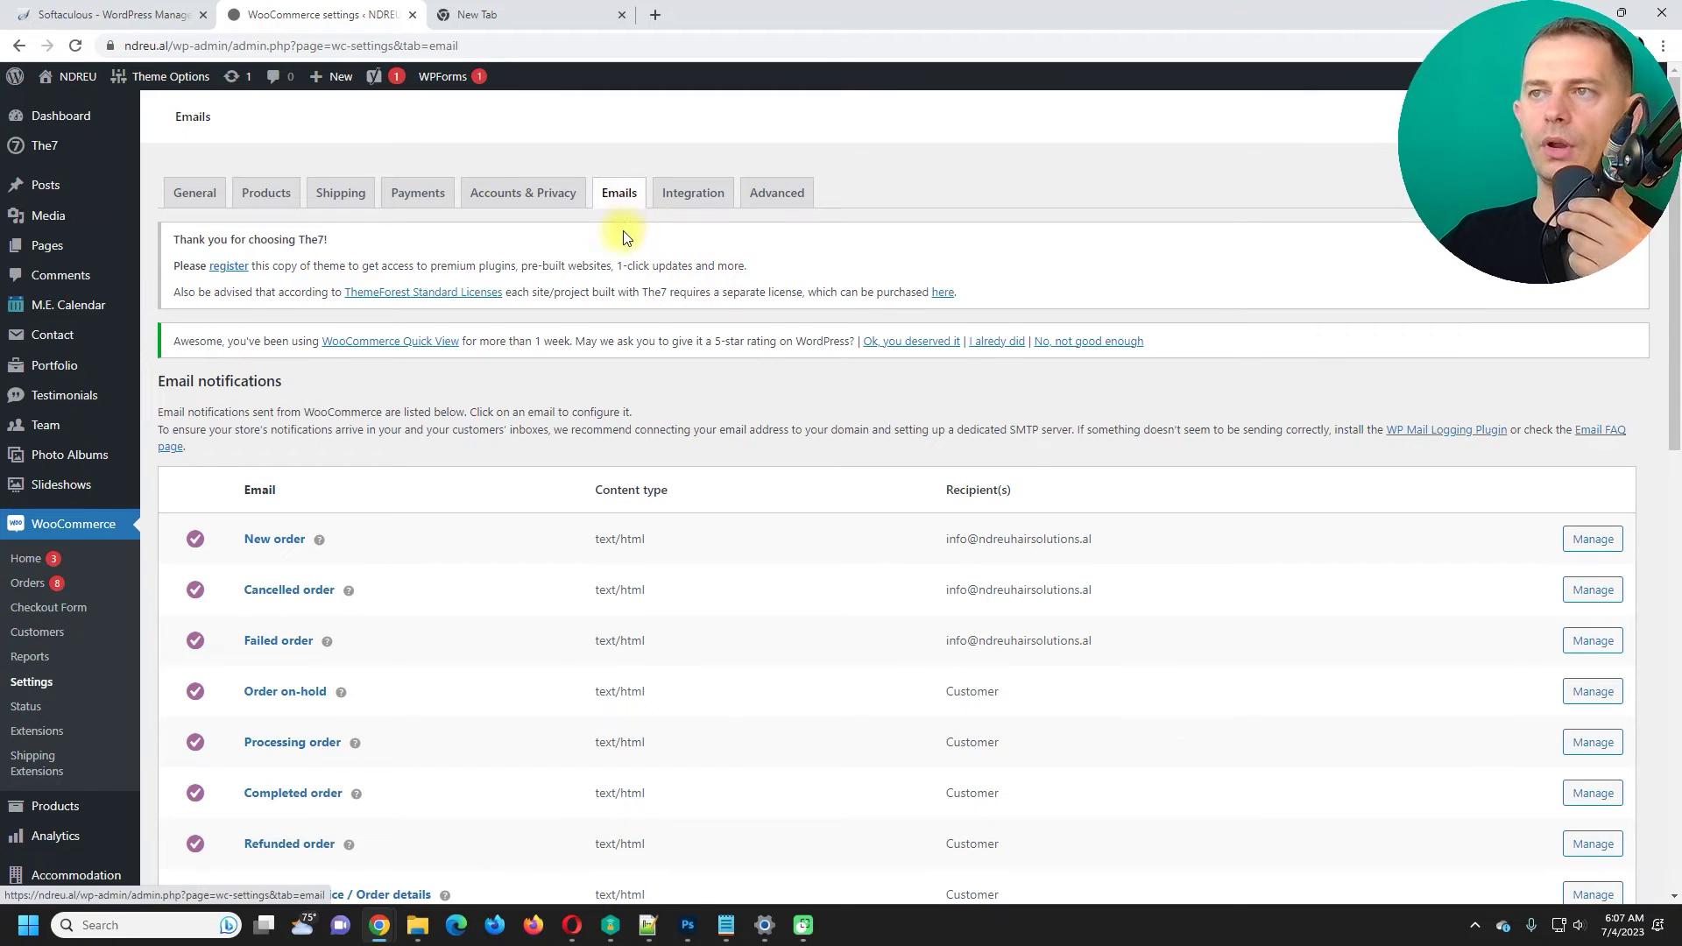
{"action": "scroll", "coordinate": [1101, 544], "scroll_direction": "down", "scroll_amount": 9}
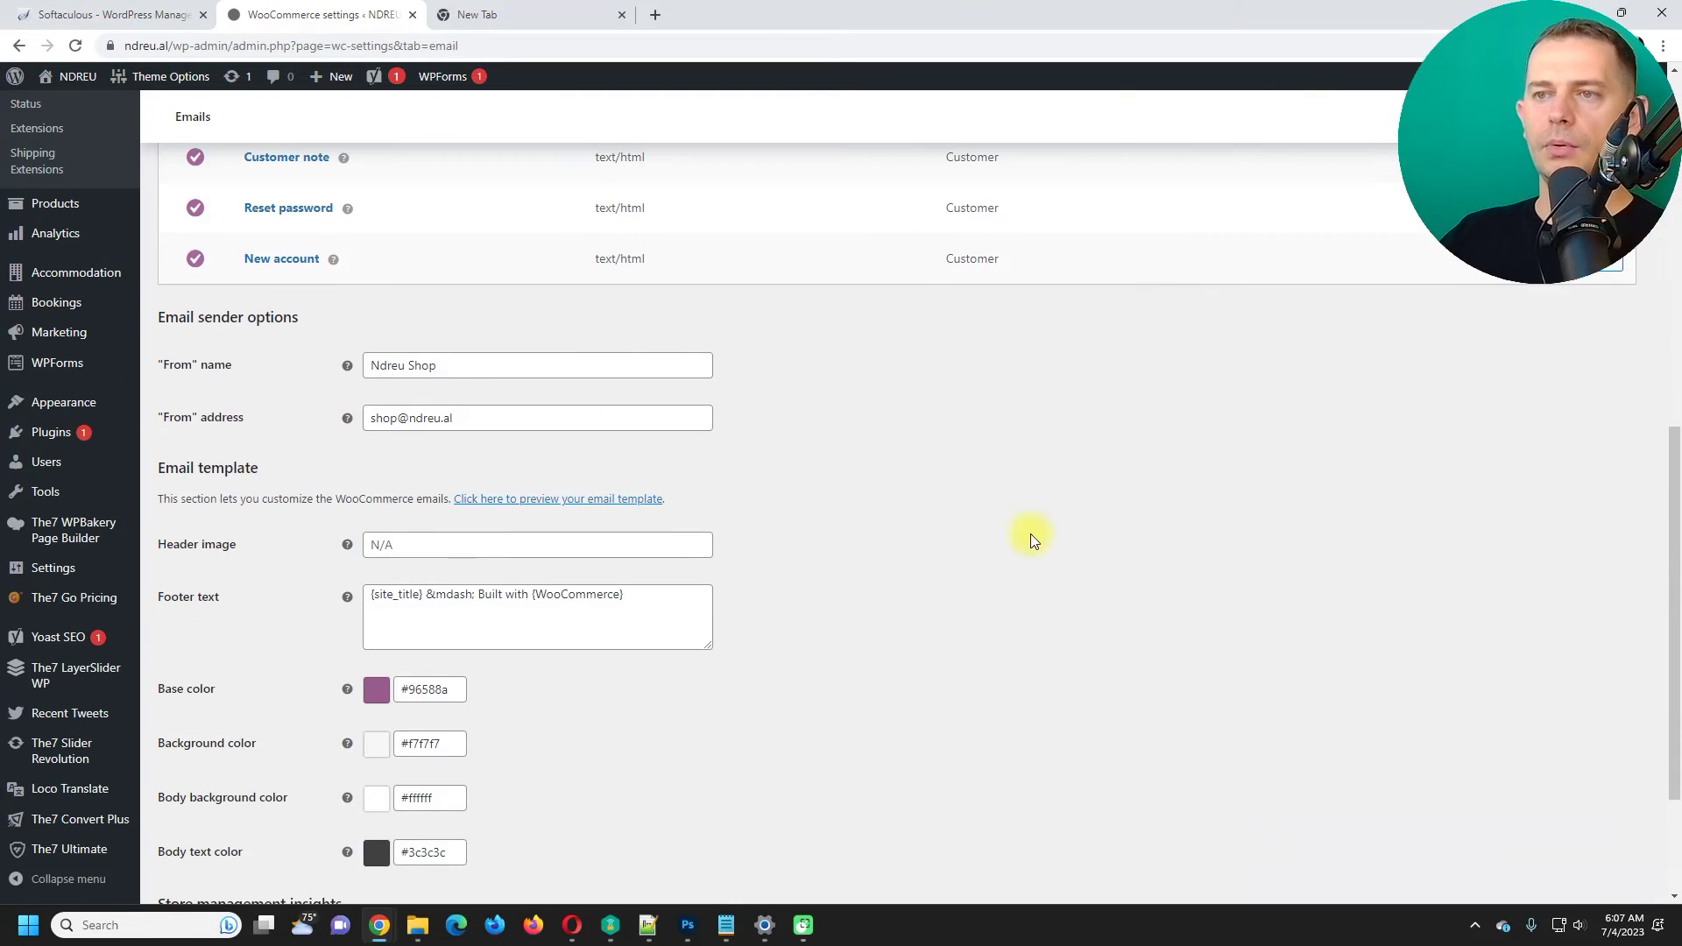
{"action": "scroll", "coordinate": [977, 528], "scroll_direction": "up", "scroll_amount": 9}
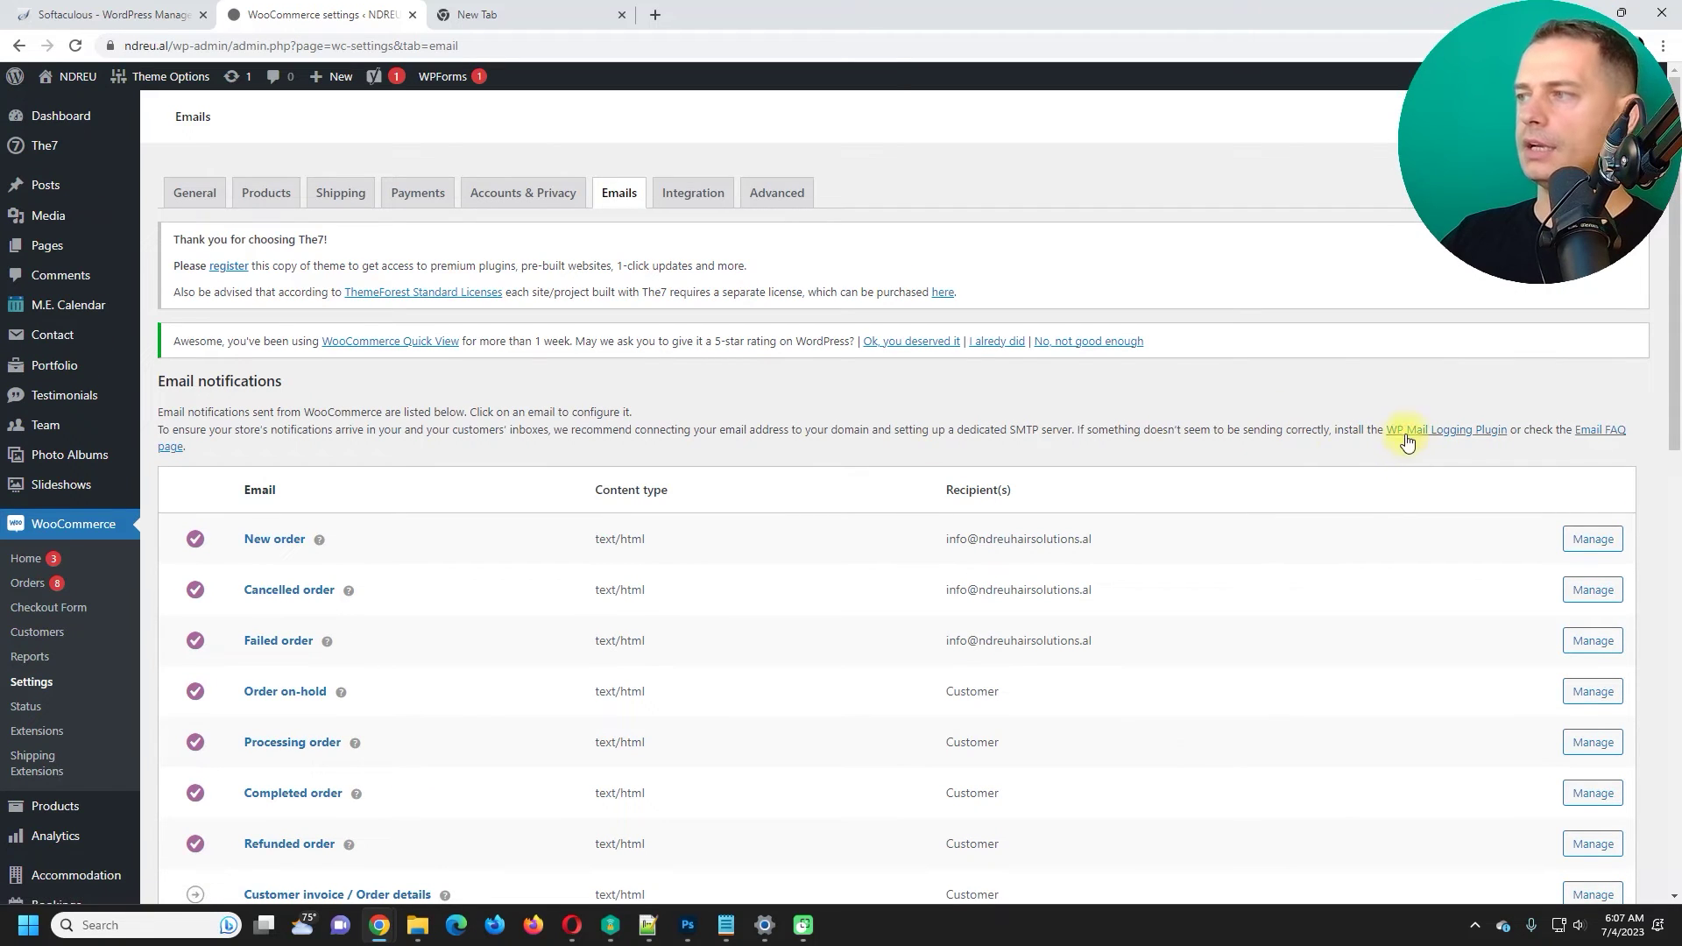
{"action": "left_click", "coordinate": [1434, 437]}
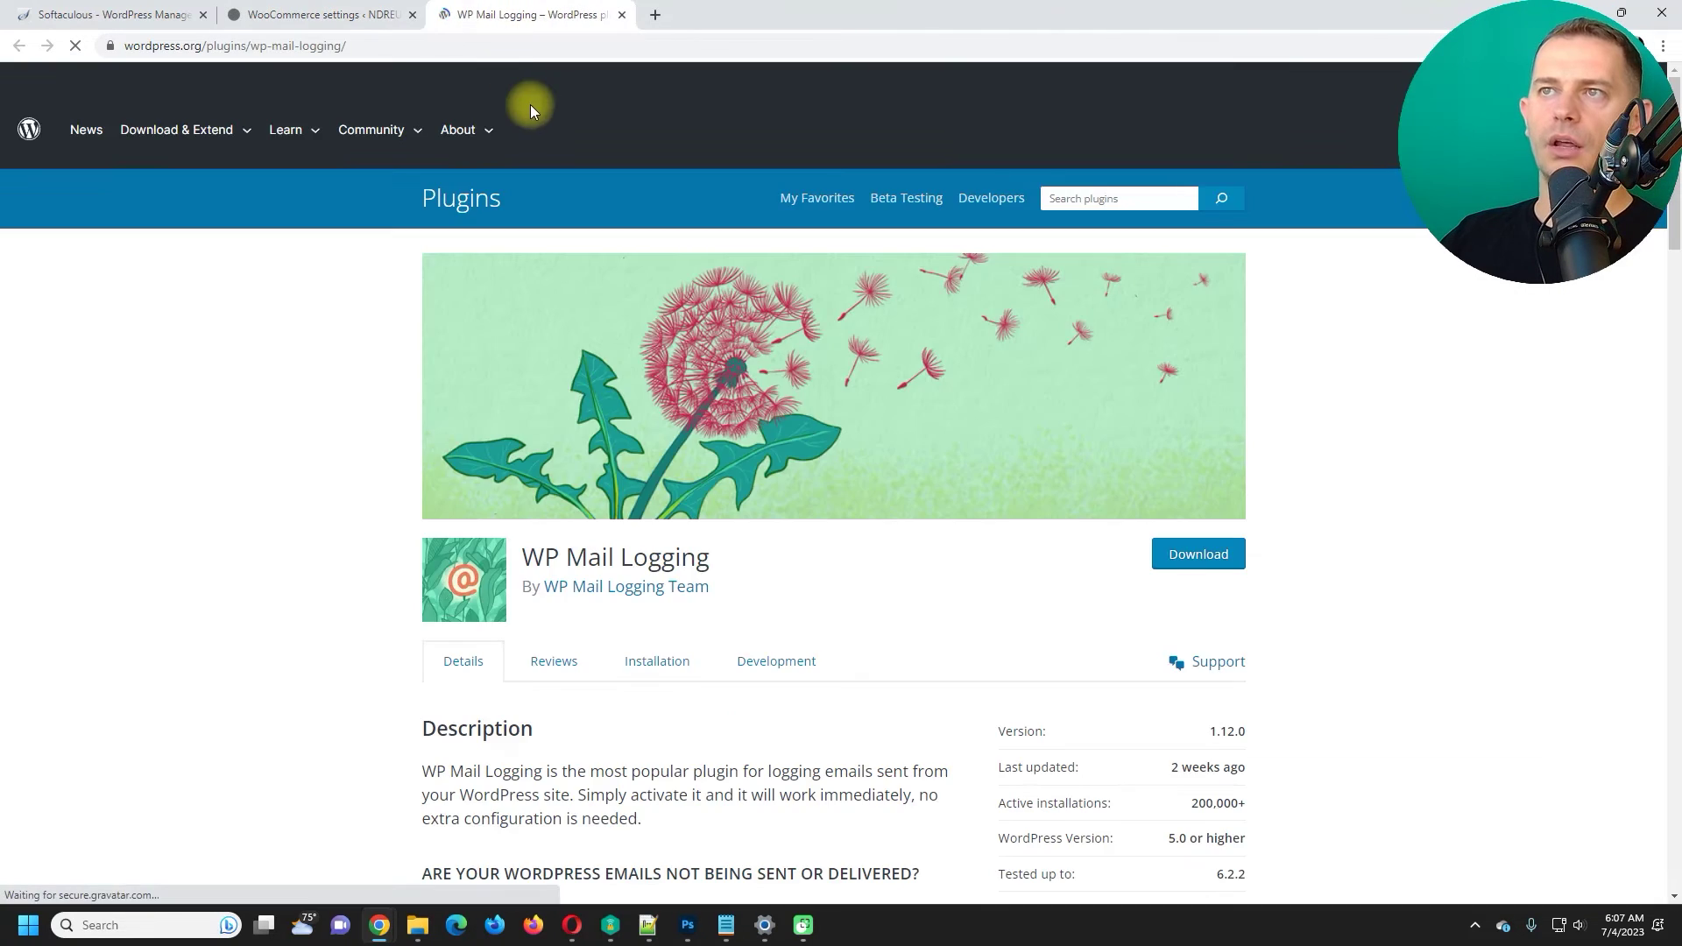
{"action": "left_click_drag", "start_coordinate": [710, 557], "coordinate": [527, 553]}
{"action": "key", "text": "ctrl+c"}
Back in WooCommerce Emails settings, open the New order email's settings
{"action": "left_click", "coordinate": [282, 13]}
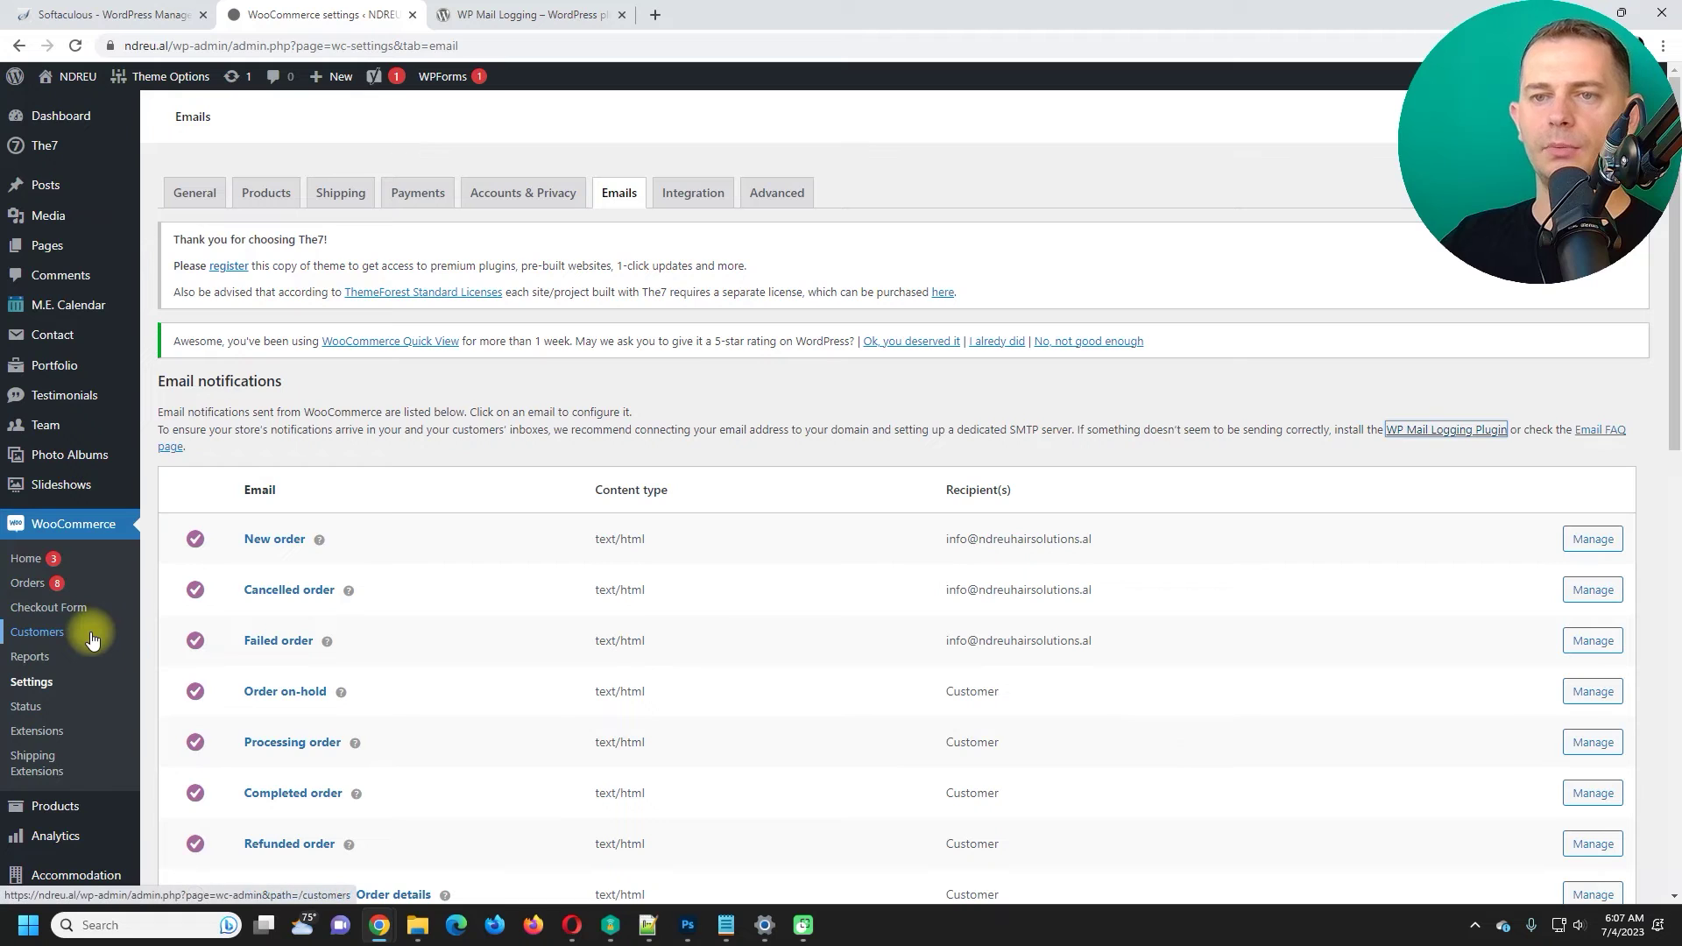
{"action": "scroll", "coordinate": [87, 635], "scroll_direction": "down", "scroll_amount": 2}
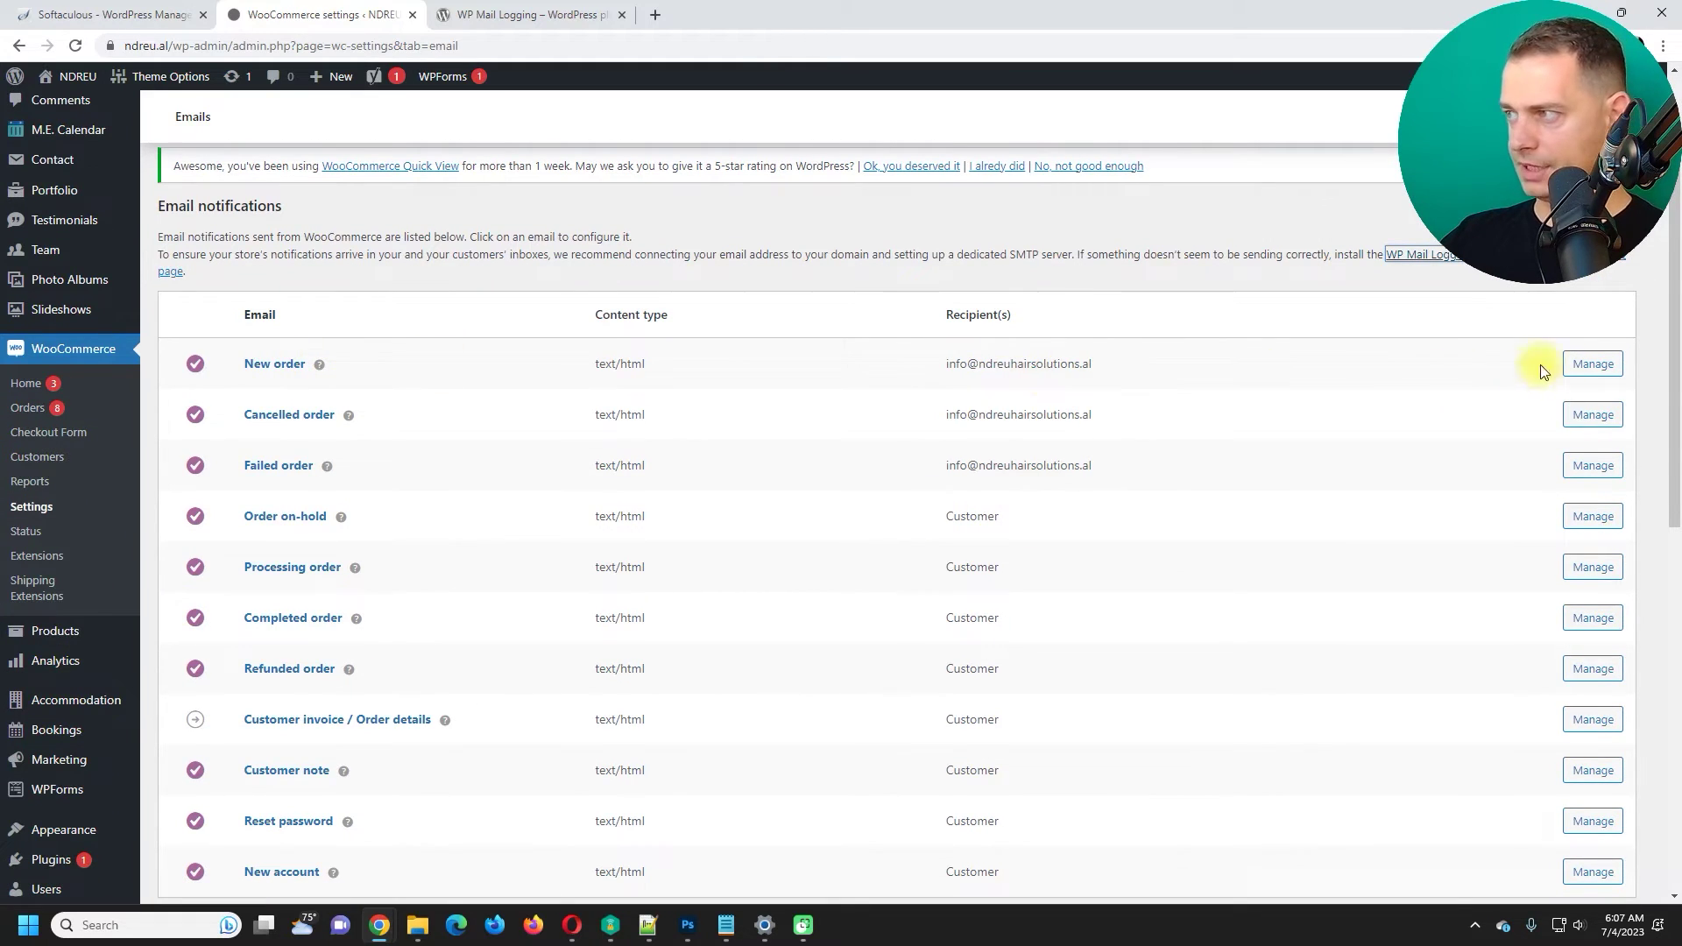
{"action": "left_click", "coordinate": [1592, 364]}
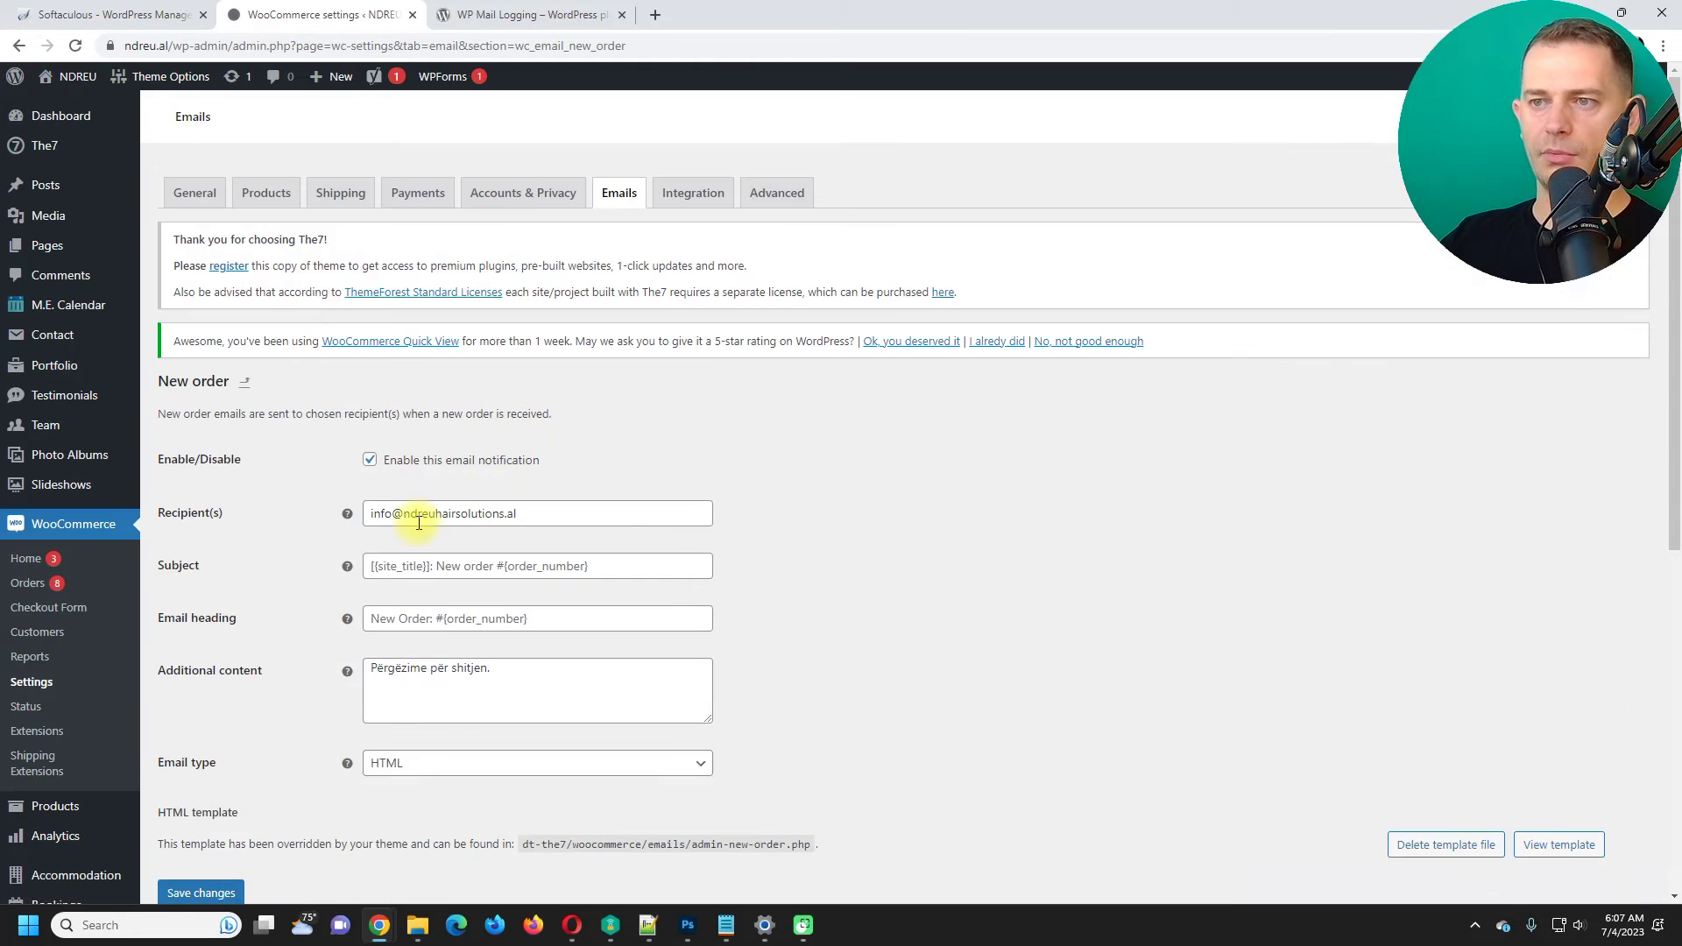
Replace the New order email recipient with the suggested Gmail address and save the settings
{"action": "left_click", "coordinate": [540, 511]}
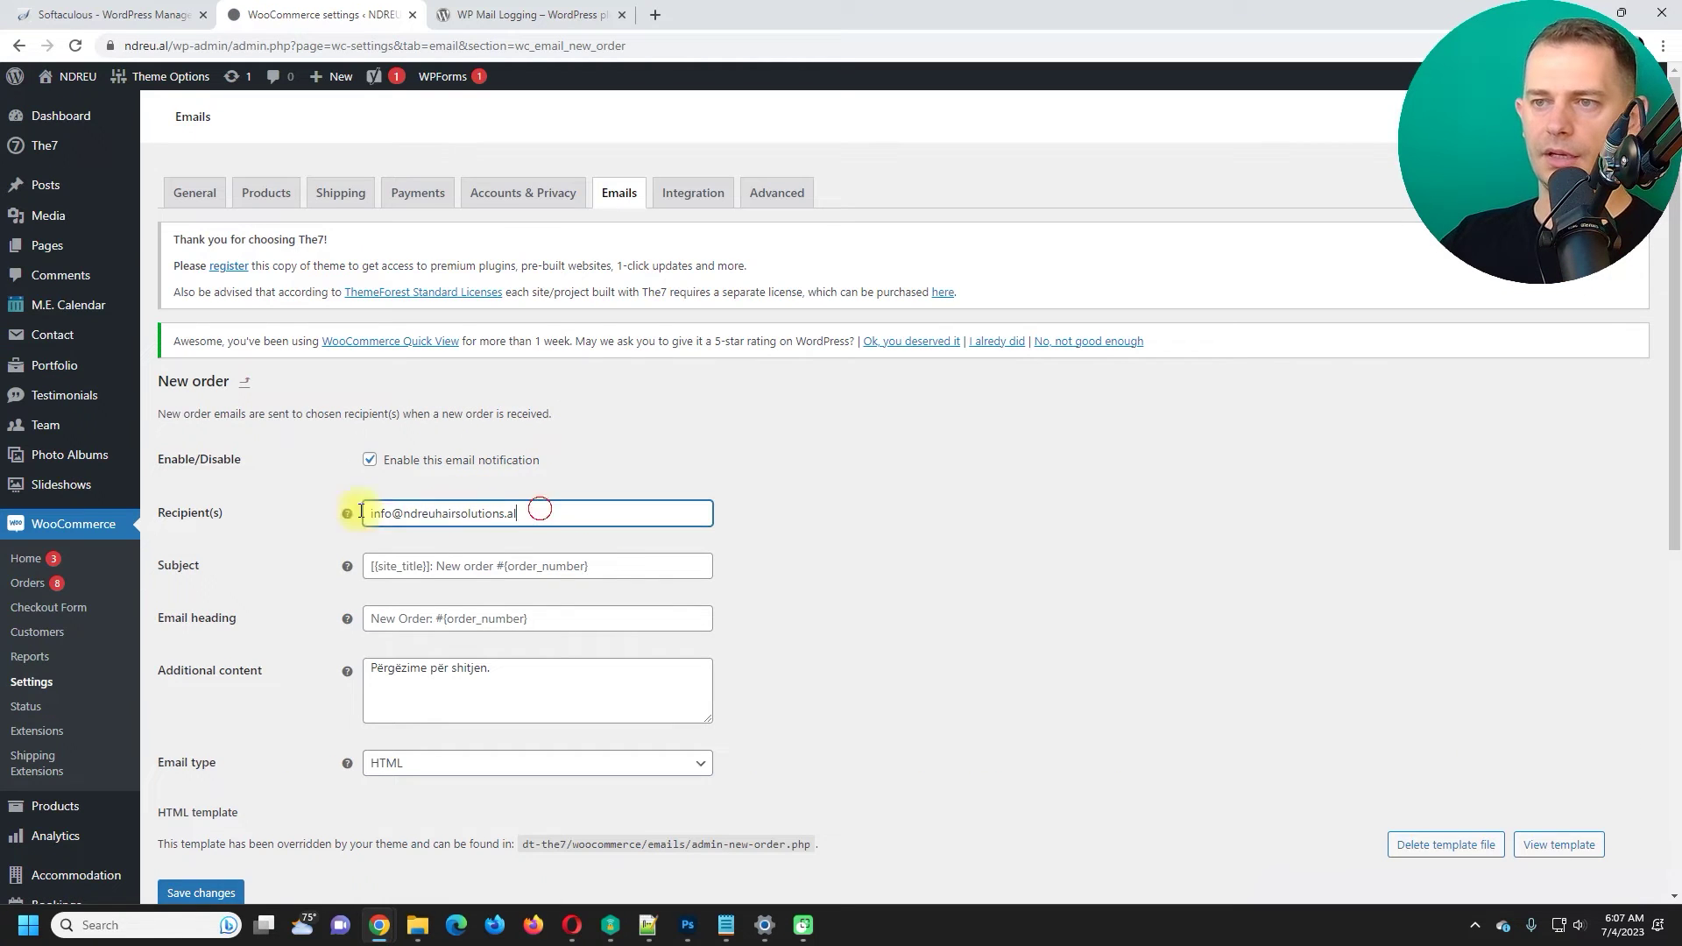
{"action": "triple_click", "coordinate": [361, 513]}
{"action": "type", "text": "tips"}
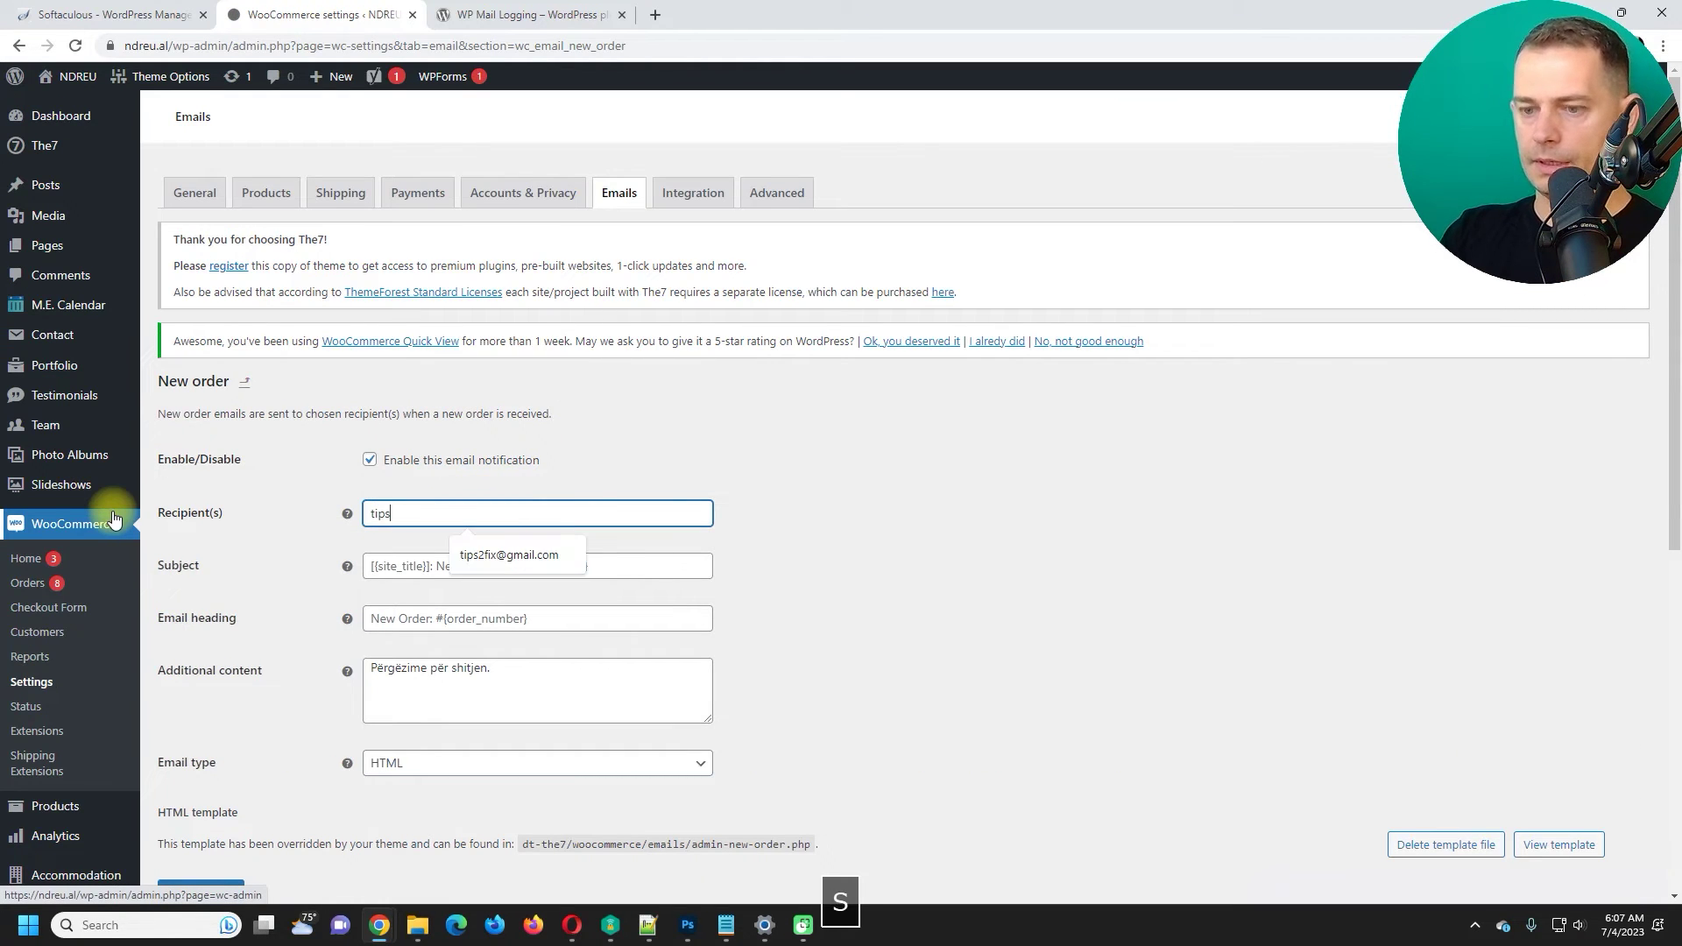
{"action": "left_click", "coordinate": [552, 556]}
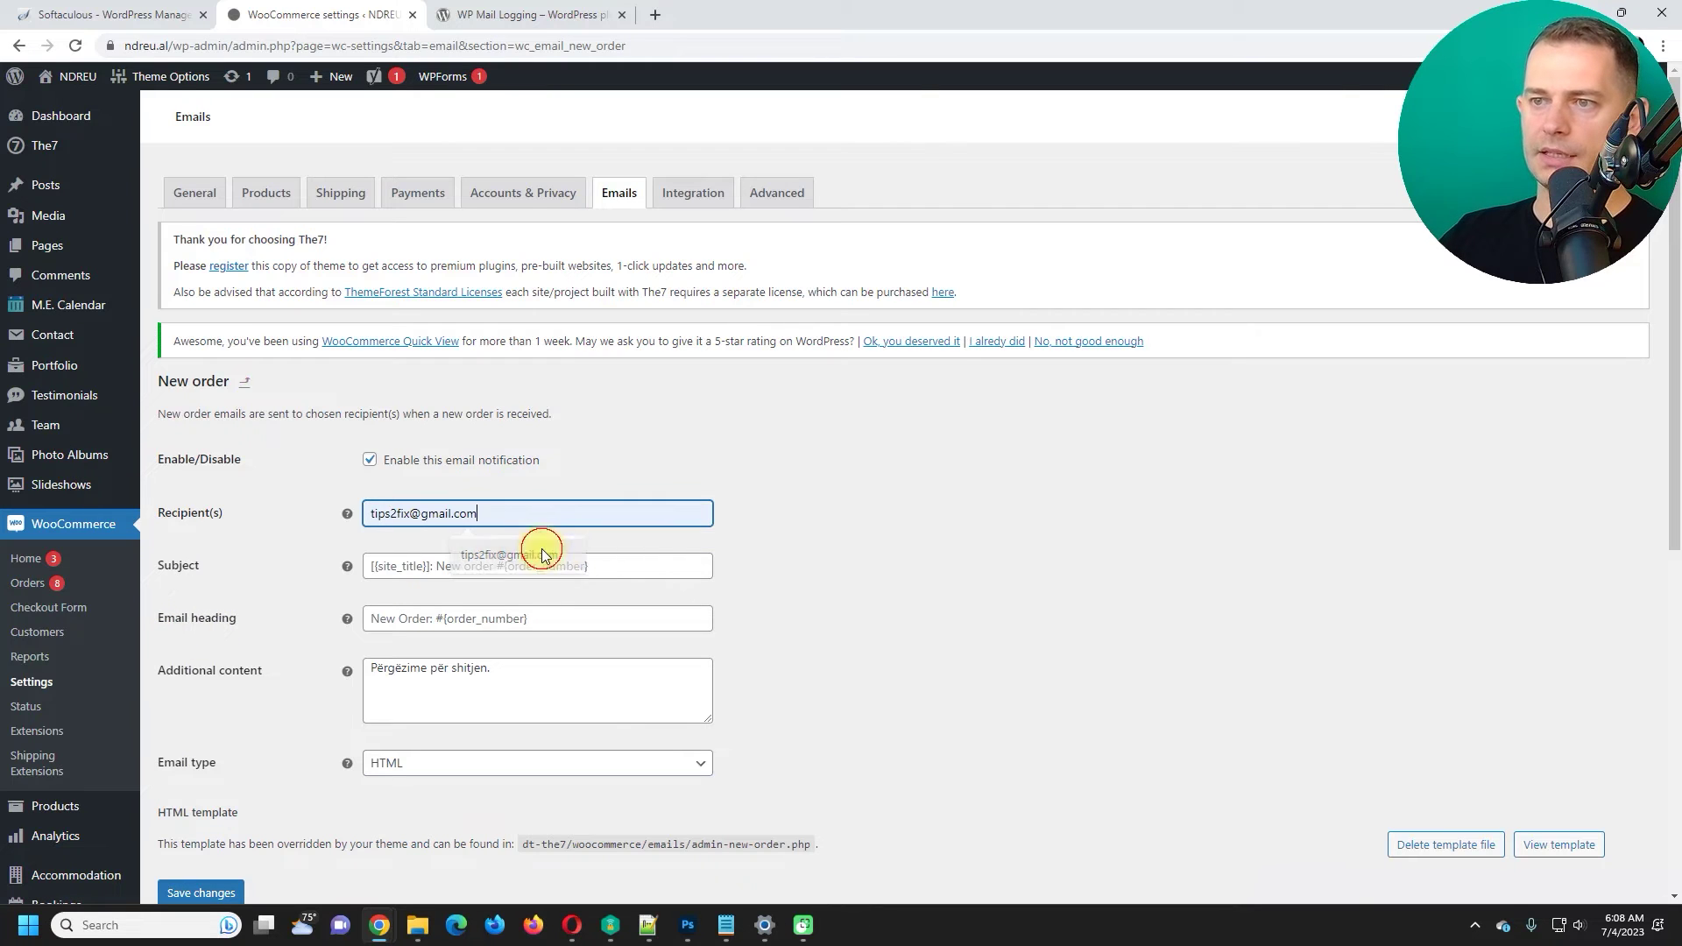
{"action": "left_click", "coordinate": [199, 892]}
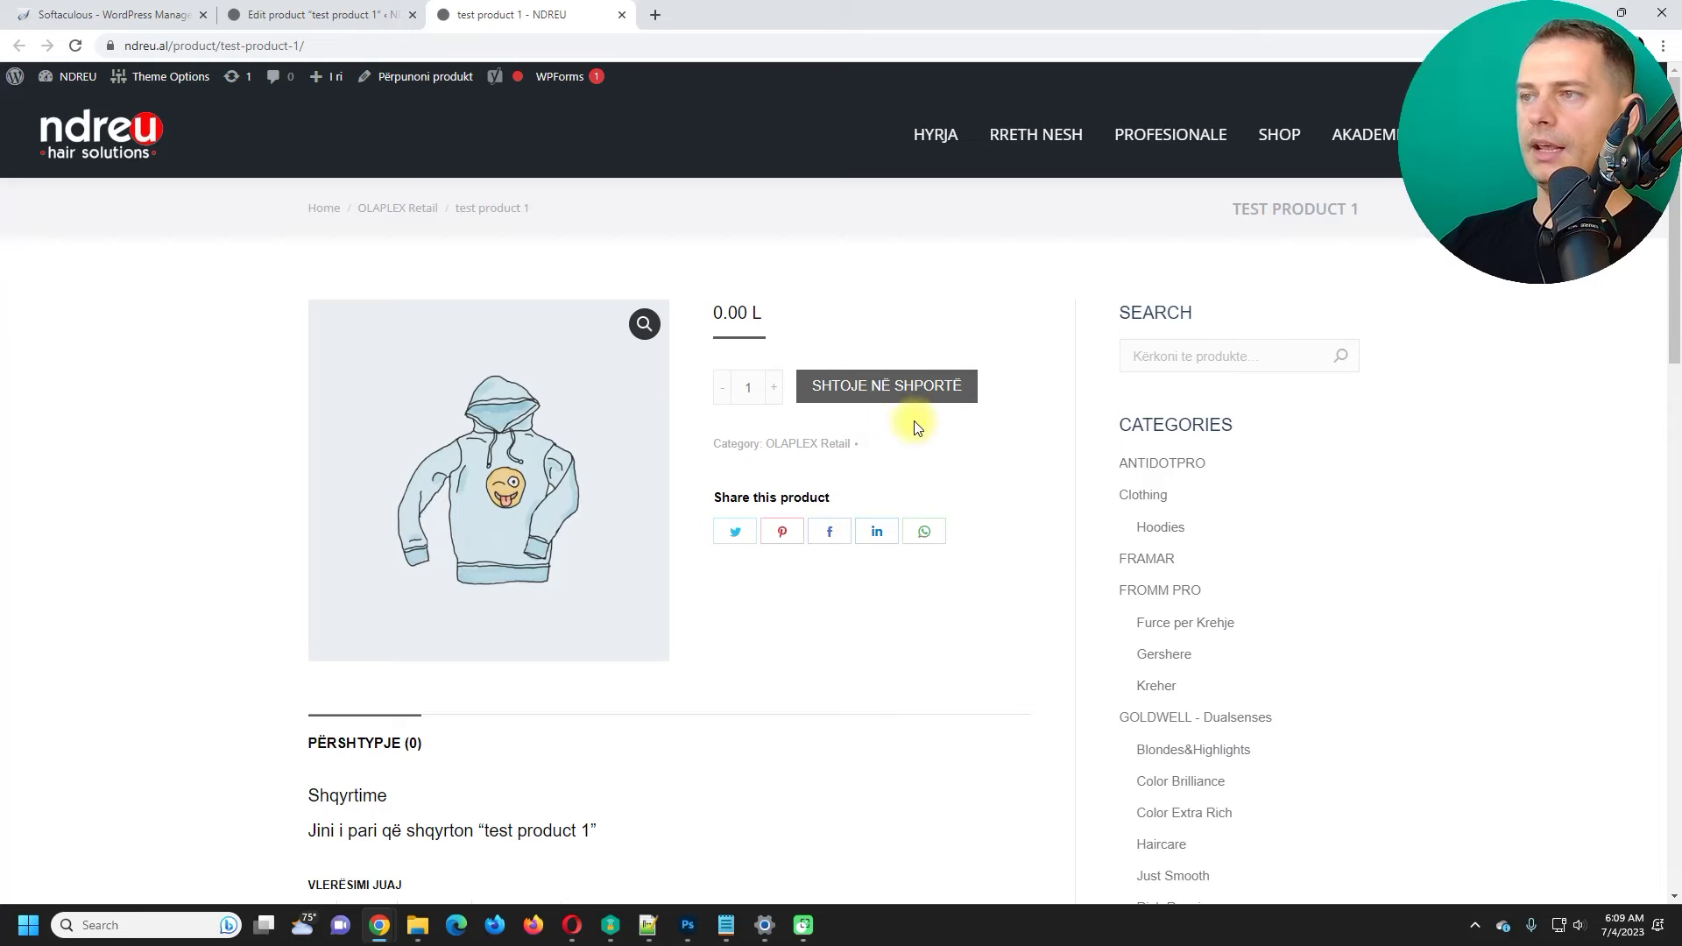
Add test product 1 to the cart and proceed to checkout
{"action": "left_click", "coordinate": [874, 401]}
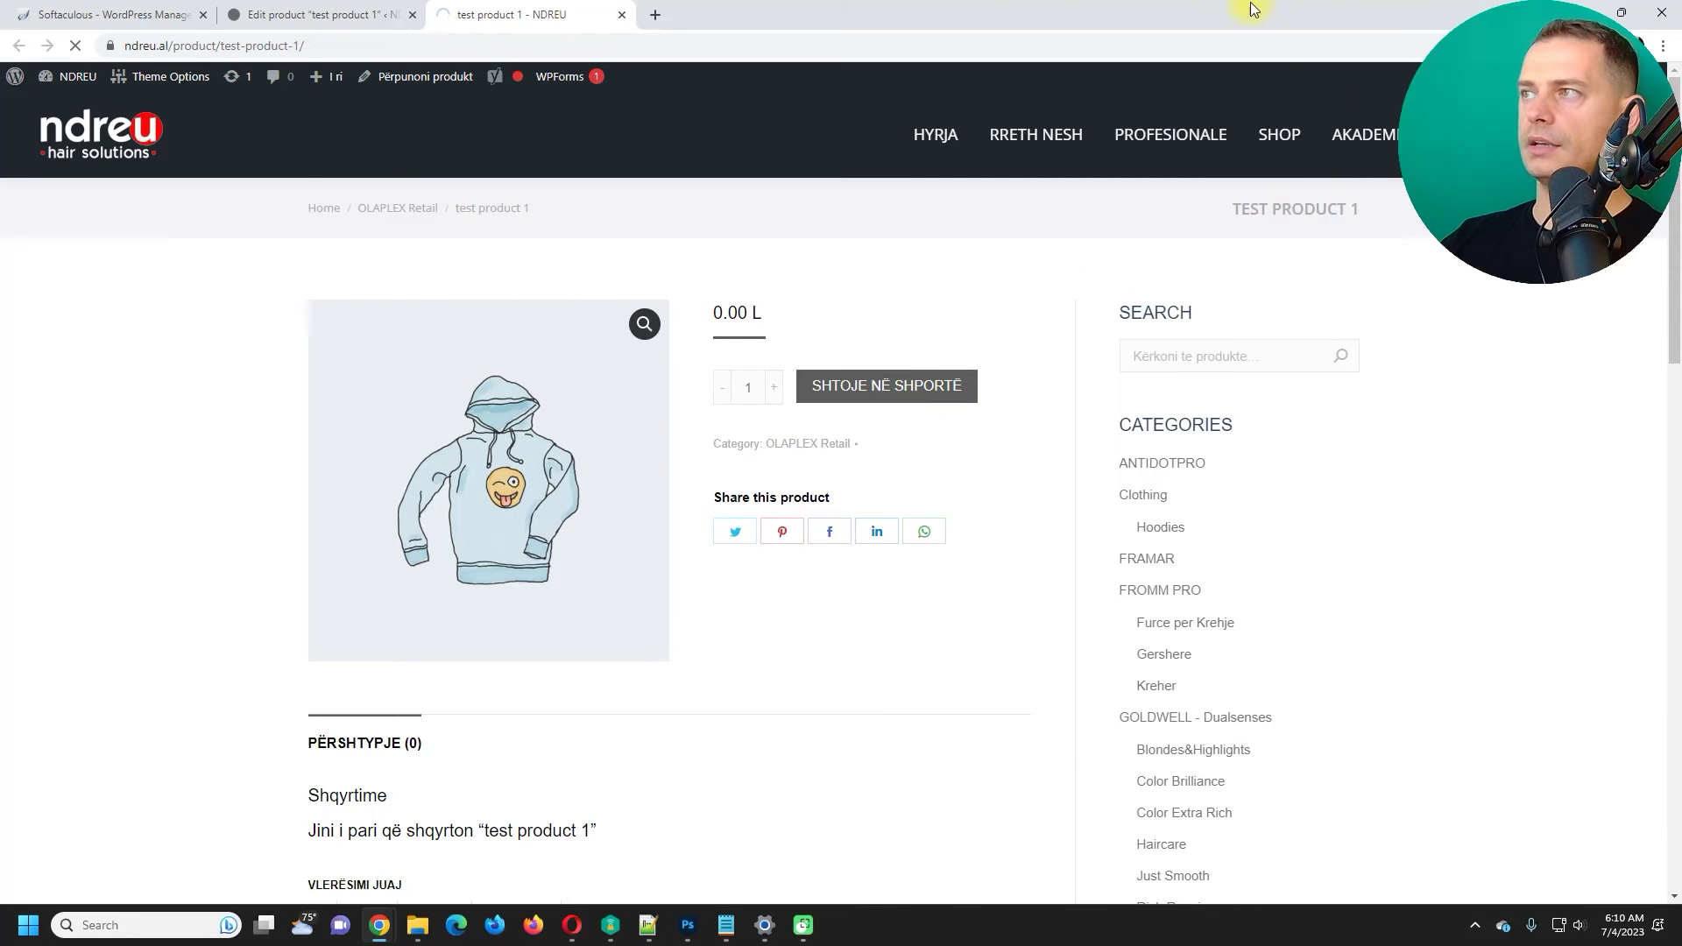
{"action": "double_click", "coordinate": [1275, 2]}
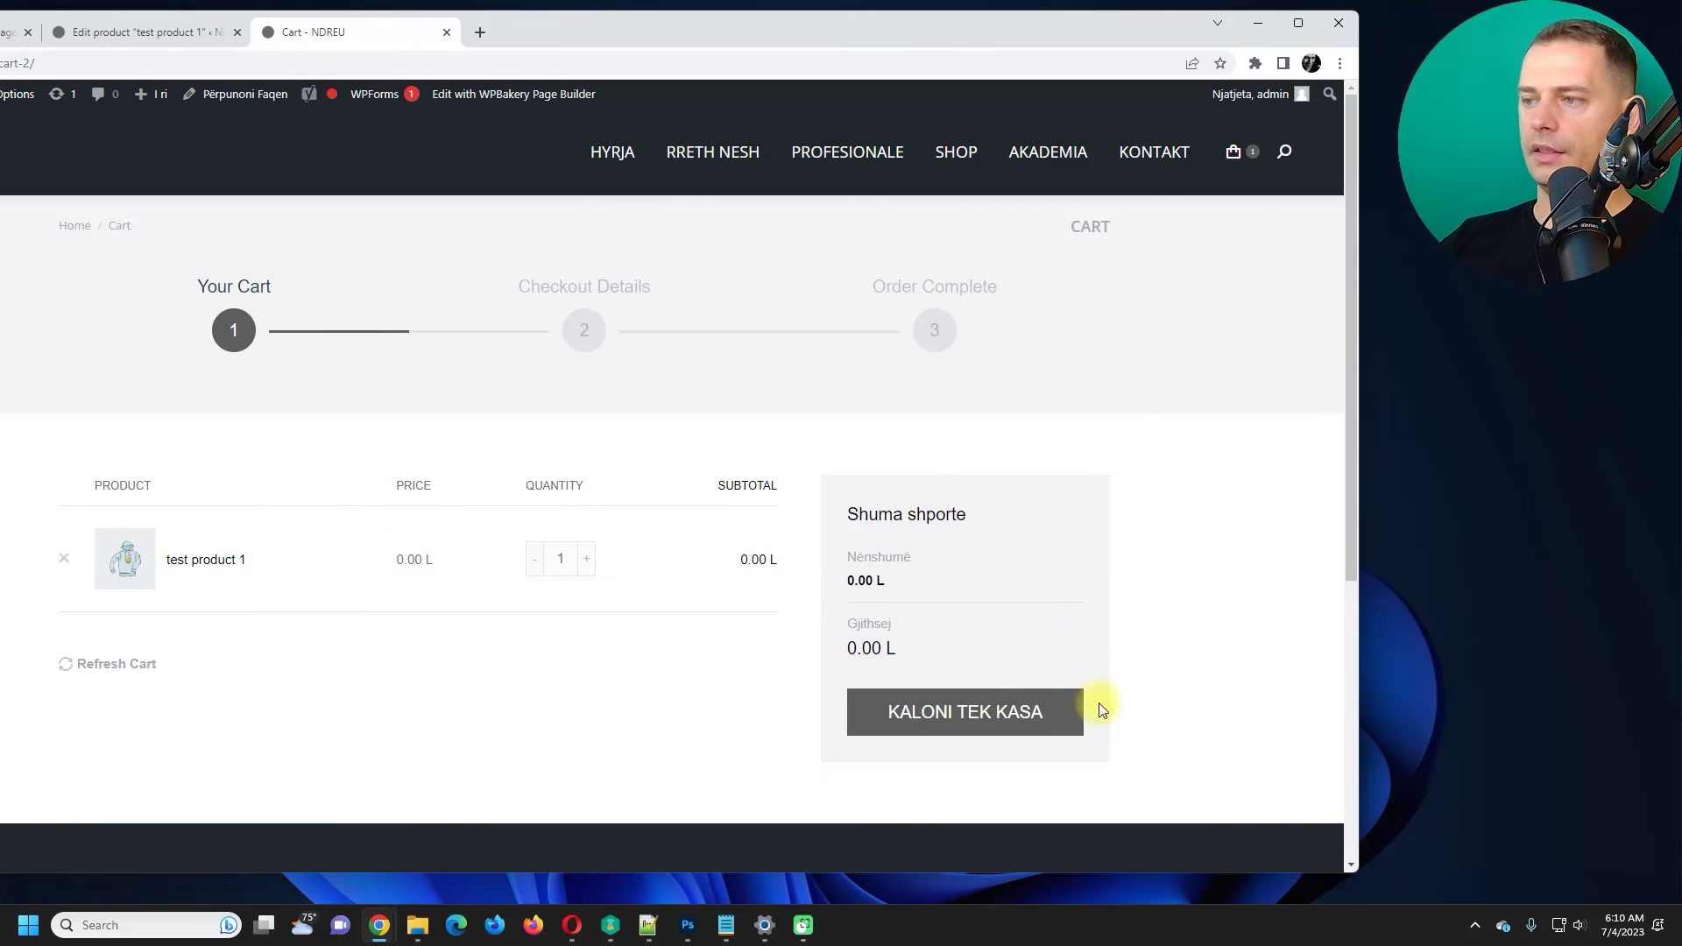
{"action": "left_click", "coordinate": [894, 711]}
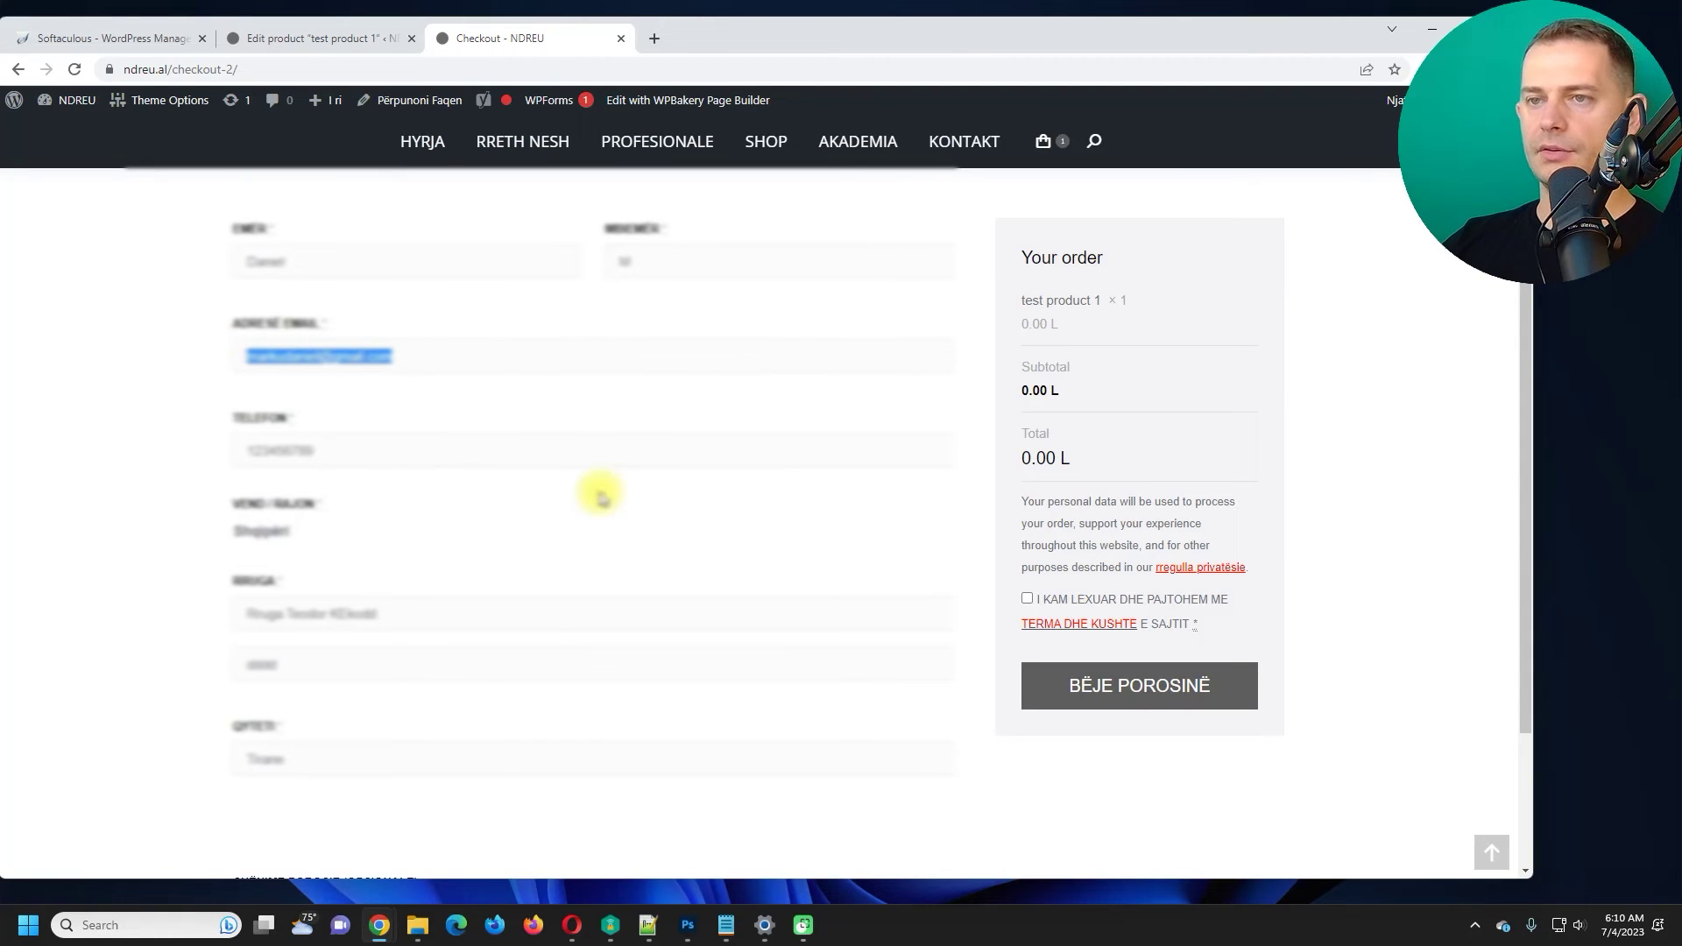
Edit the phone, street address, postcode and city fields in the checkout form
{"action": "left_click_drag", "start_coordinate": [383, 436], "coordinate": [198, 439]}
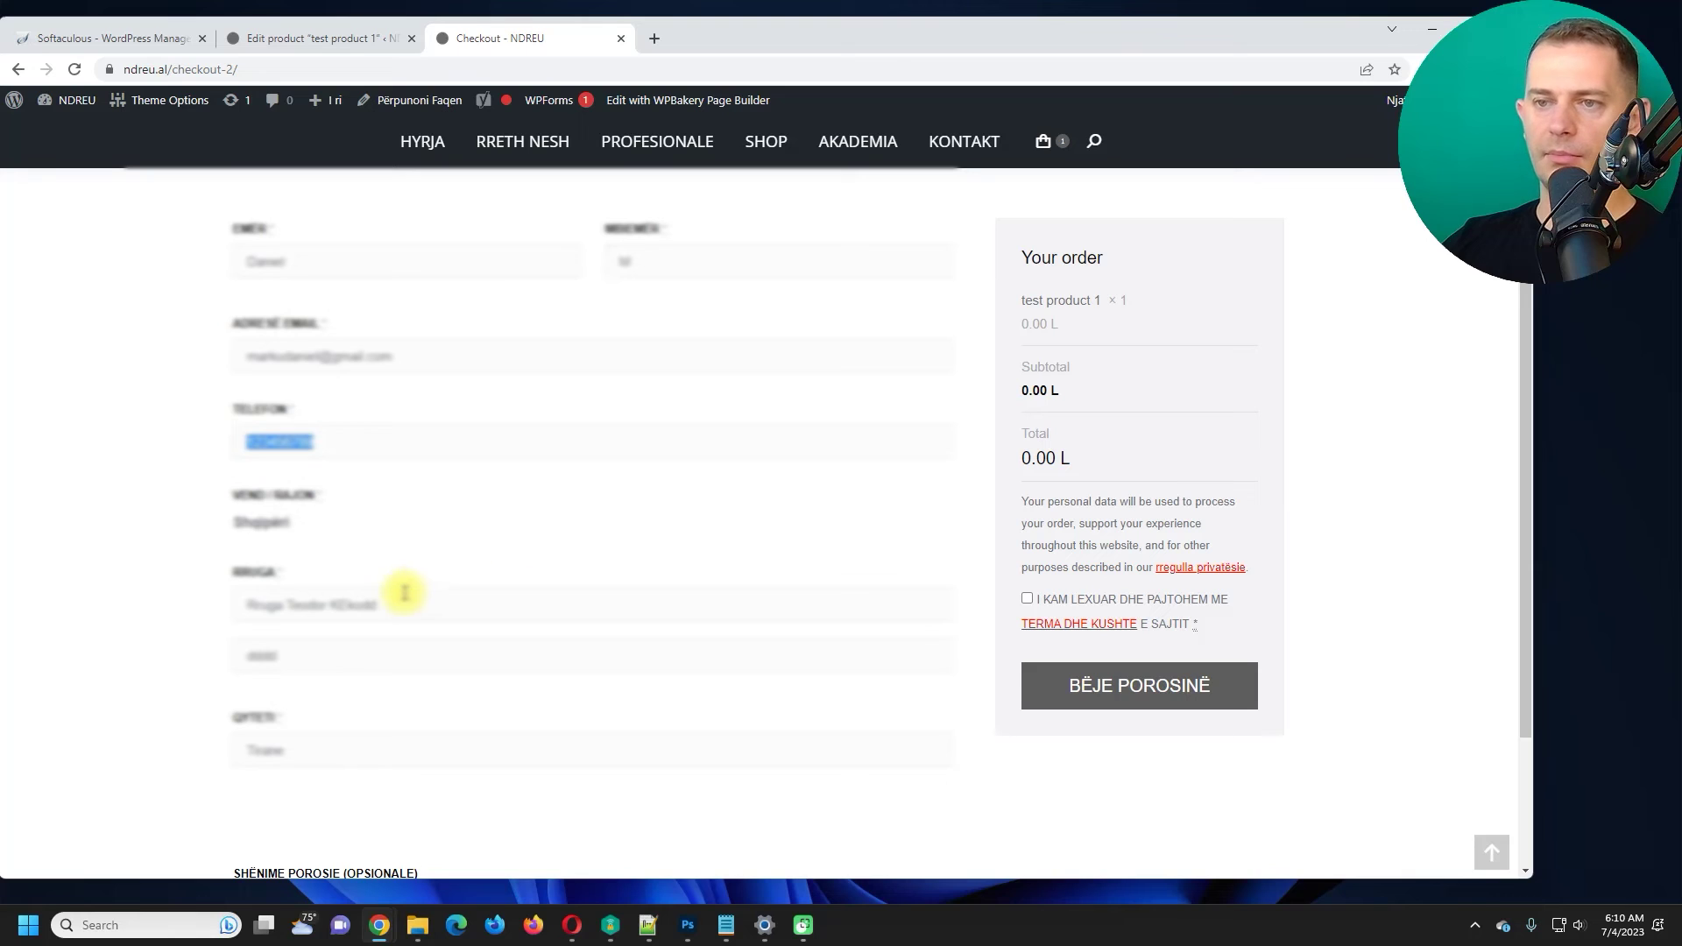
{"action": "left_click_drag", "start_coordinate": [412, 604], "coordinate": [114, 589]}
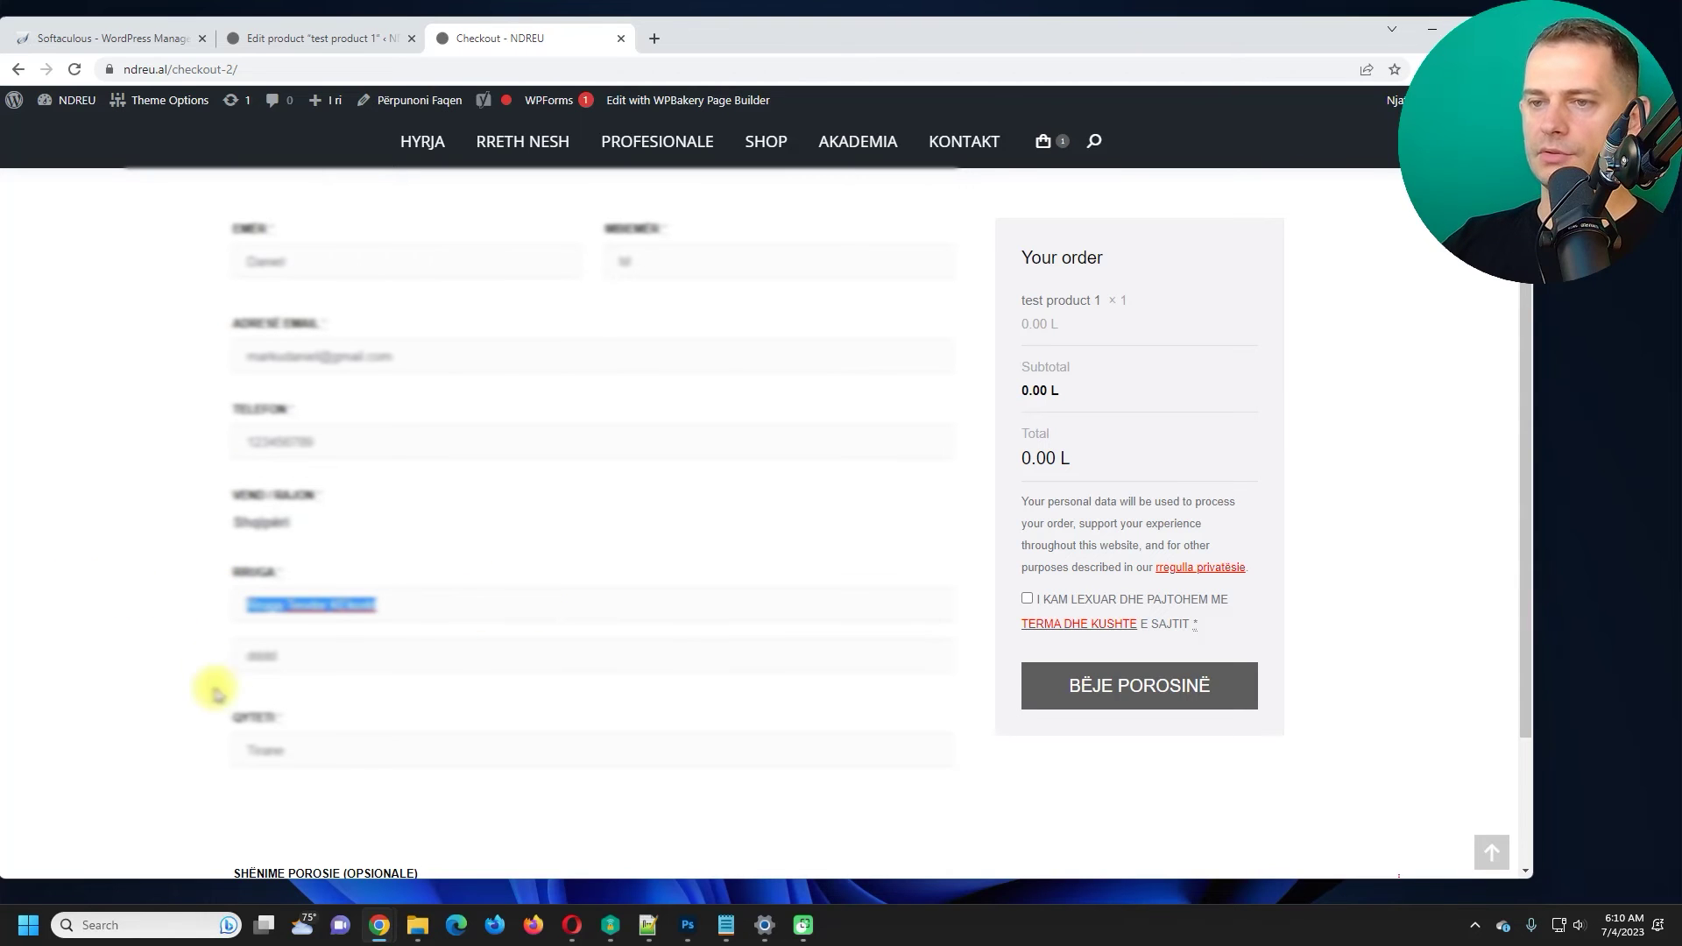
{"action": "left_click", "coordinate": [439, 654]}
{"action": "double_click", "coordinate": [477, 658]}
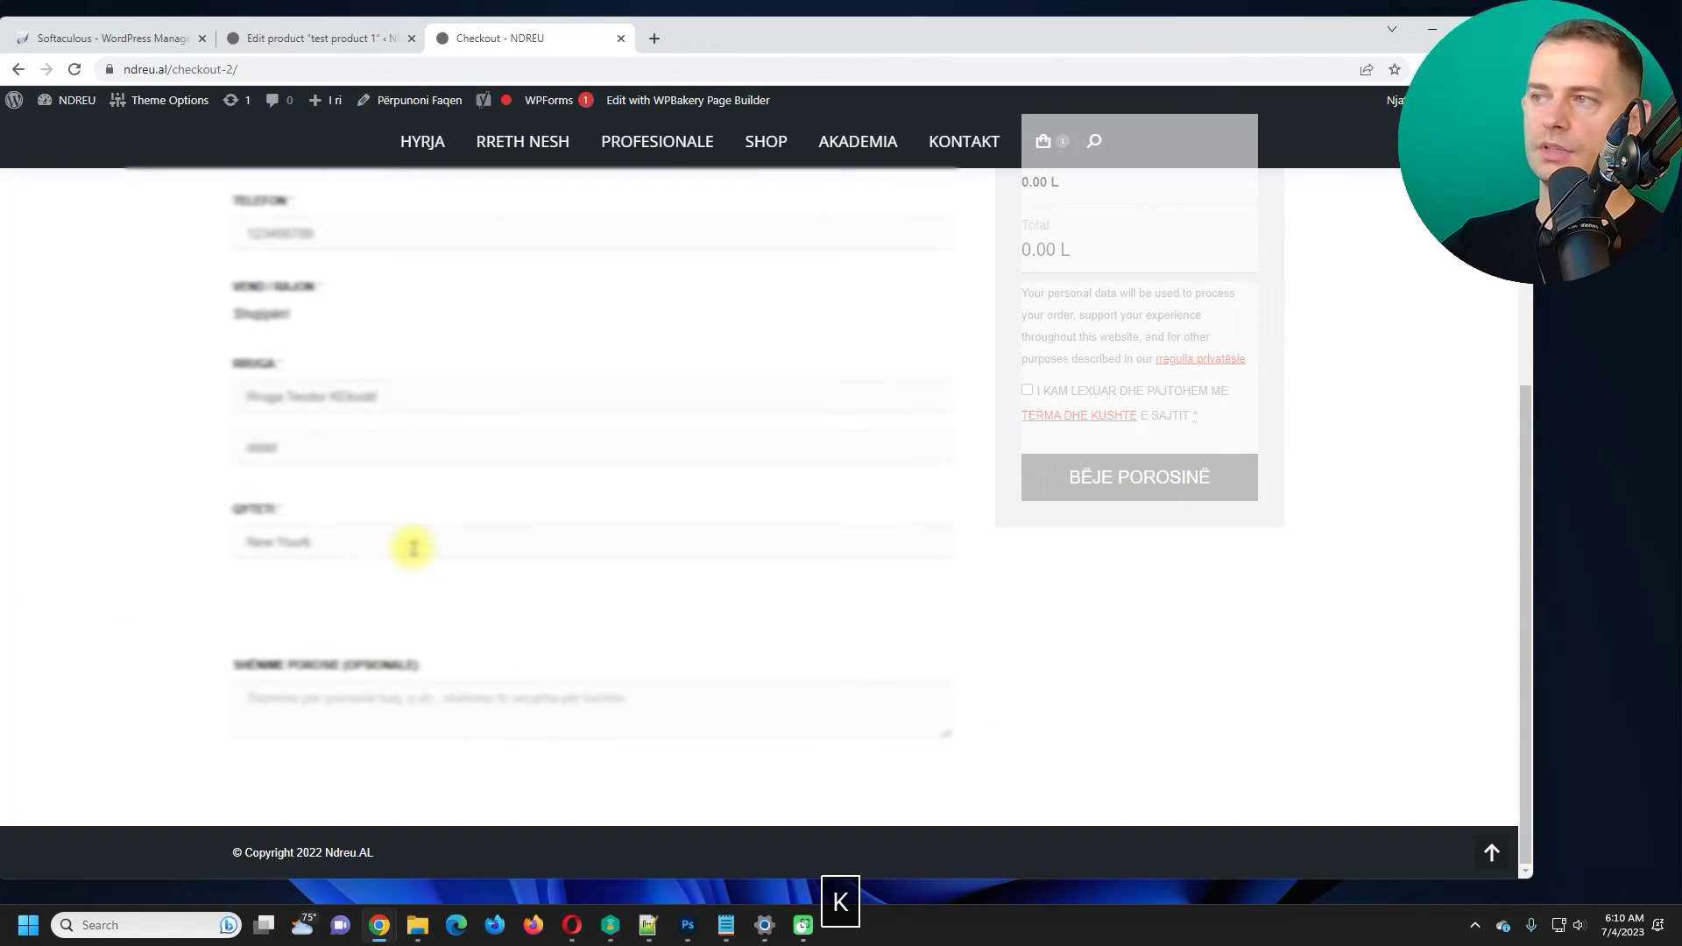
Accept the terms and conditions and place the test order
{"action": "scroll", "coordinate": [1043, 517], "scroll_direction": "up", "scroll_amount": 1}
{"action": "left_click", "coordinate": [1029, 481]}
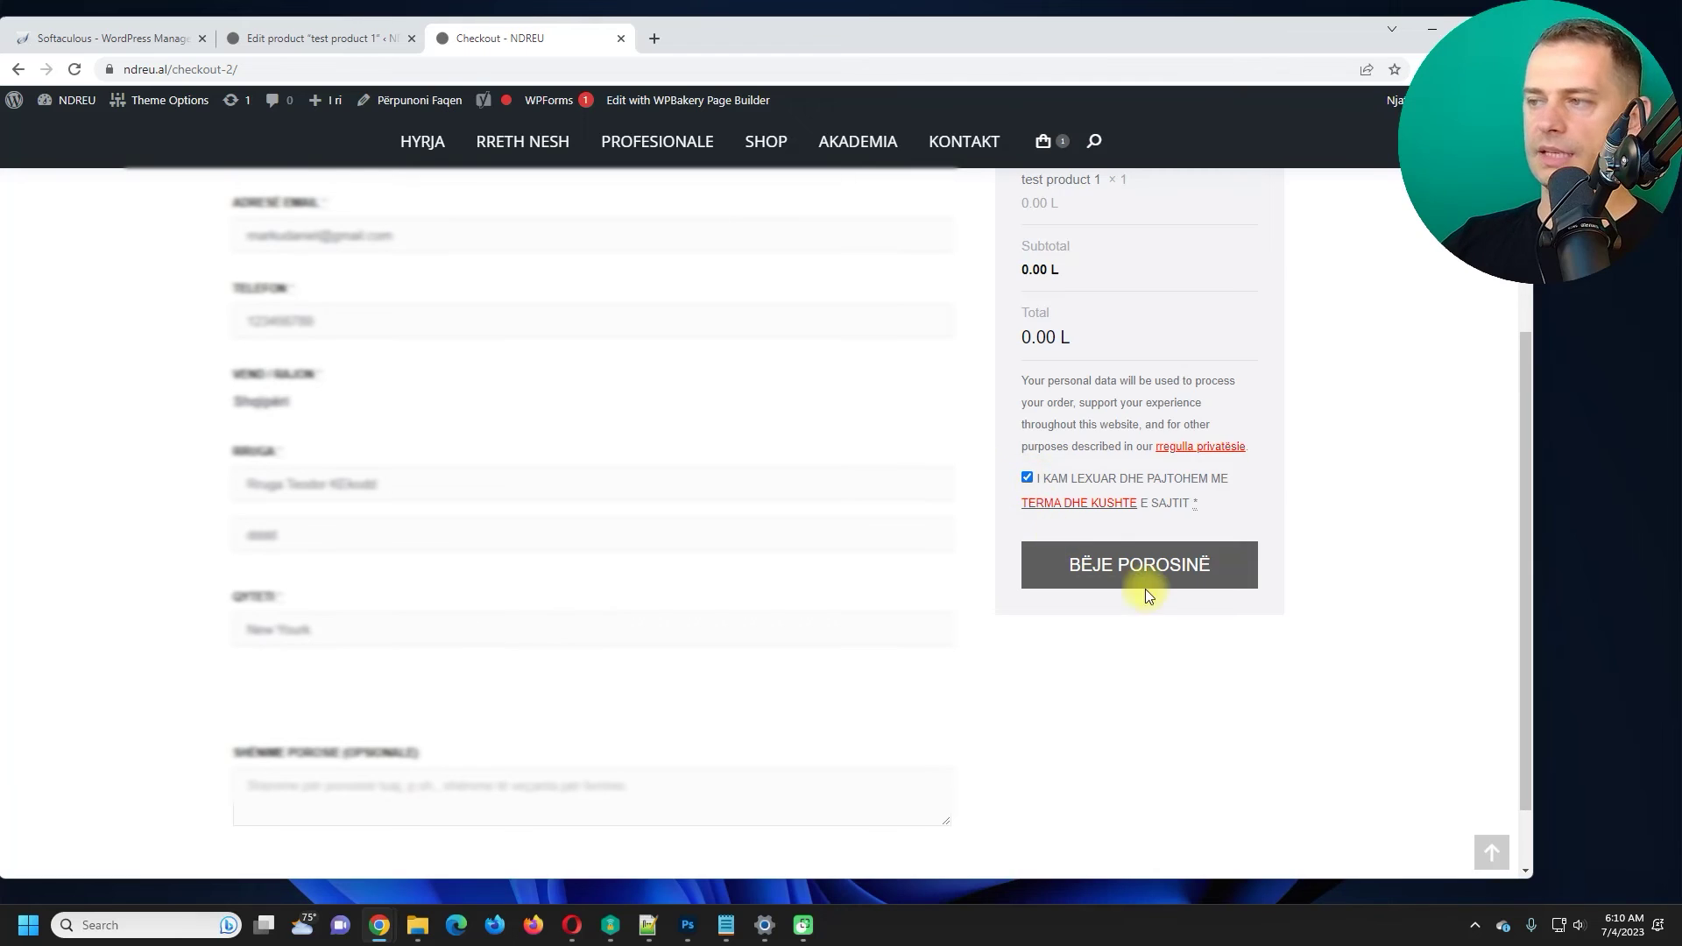
{"action": "left_click", "coordinate": [1101, 558]}
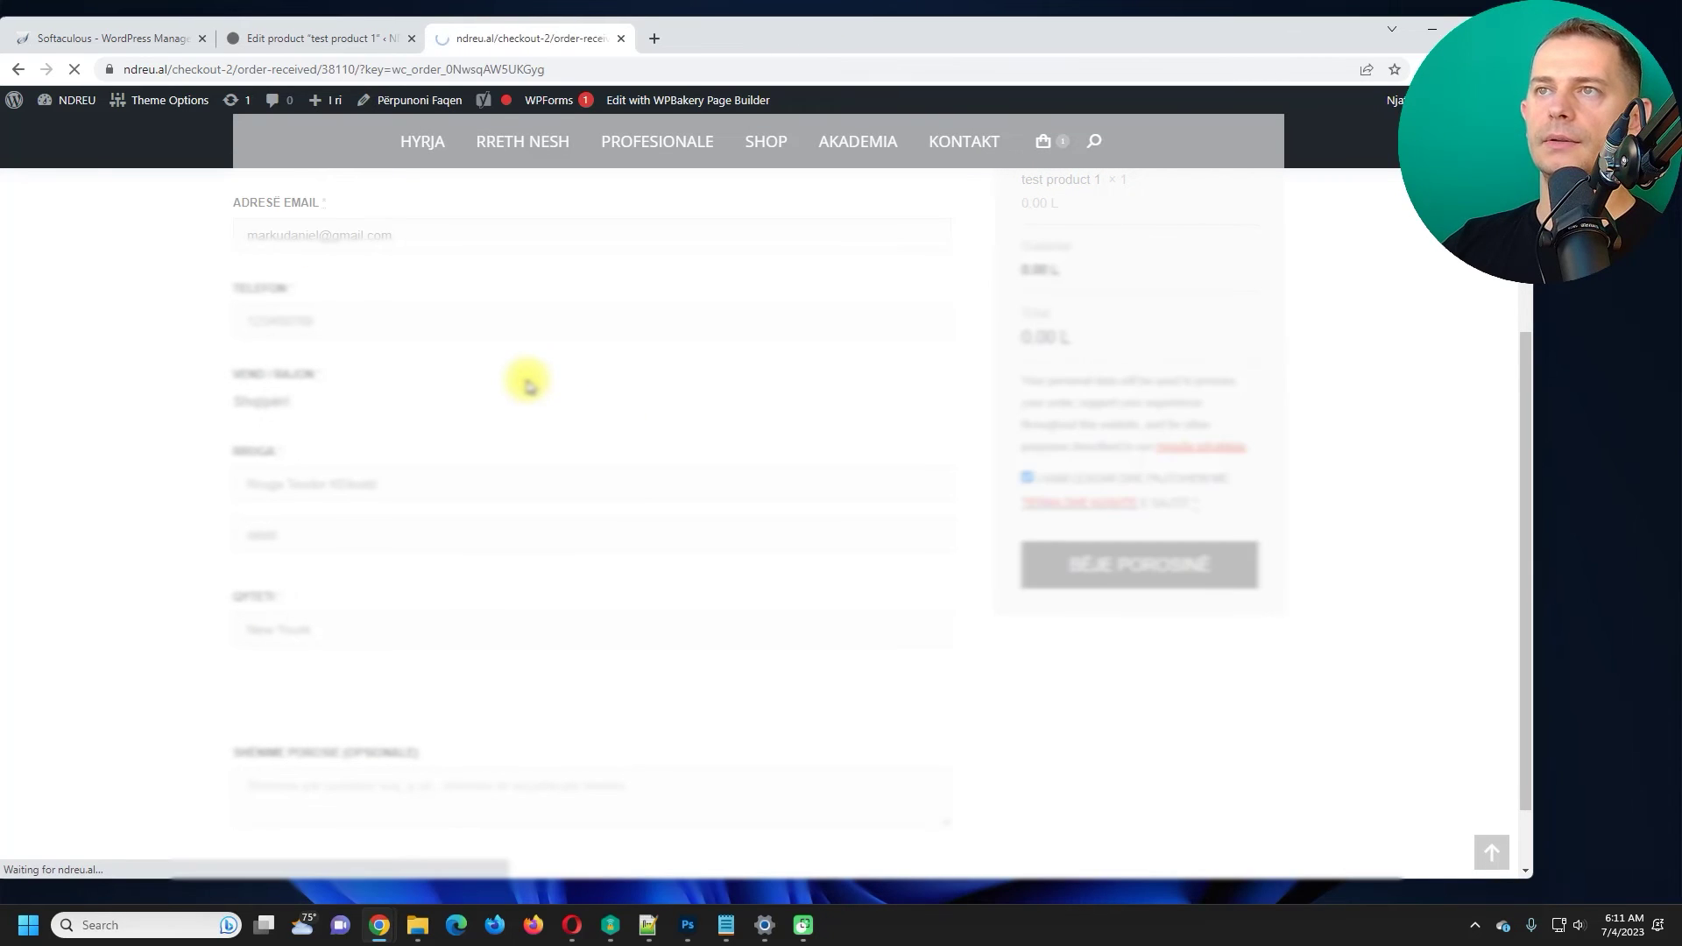
{"action": "scroll", "coordinate": [526, 386], "scroll_direction": "down", "scroll_amount": 2}
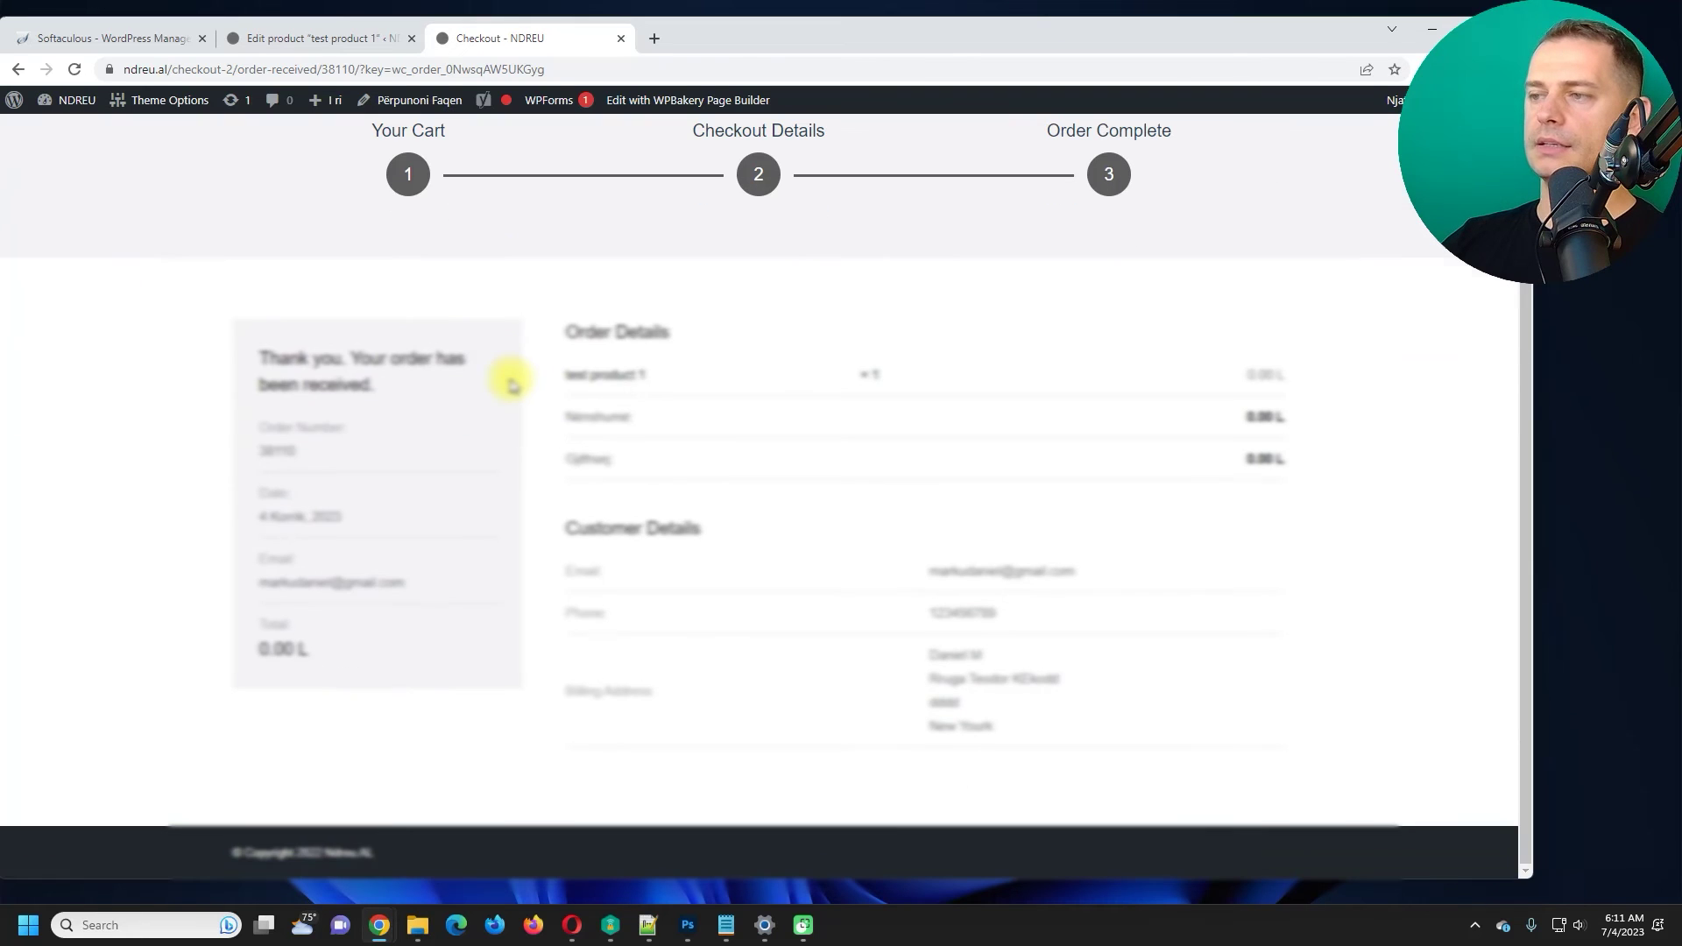
{"action": "scroll", "coordinate": [513, 386], "scroll_direction": "up", "scroll_amount": 3}
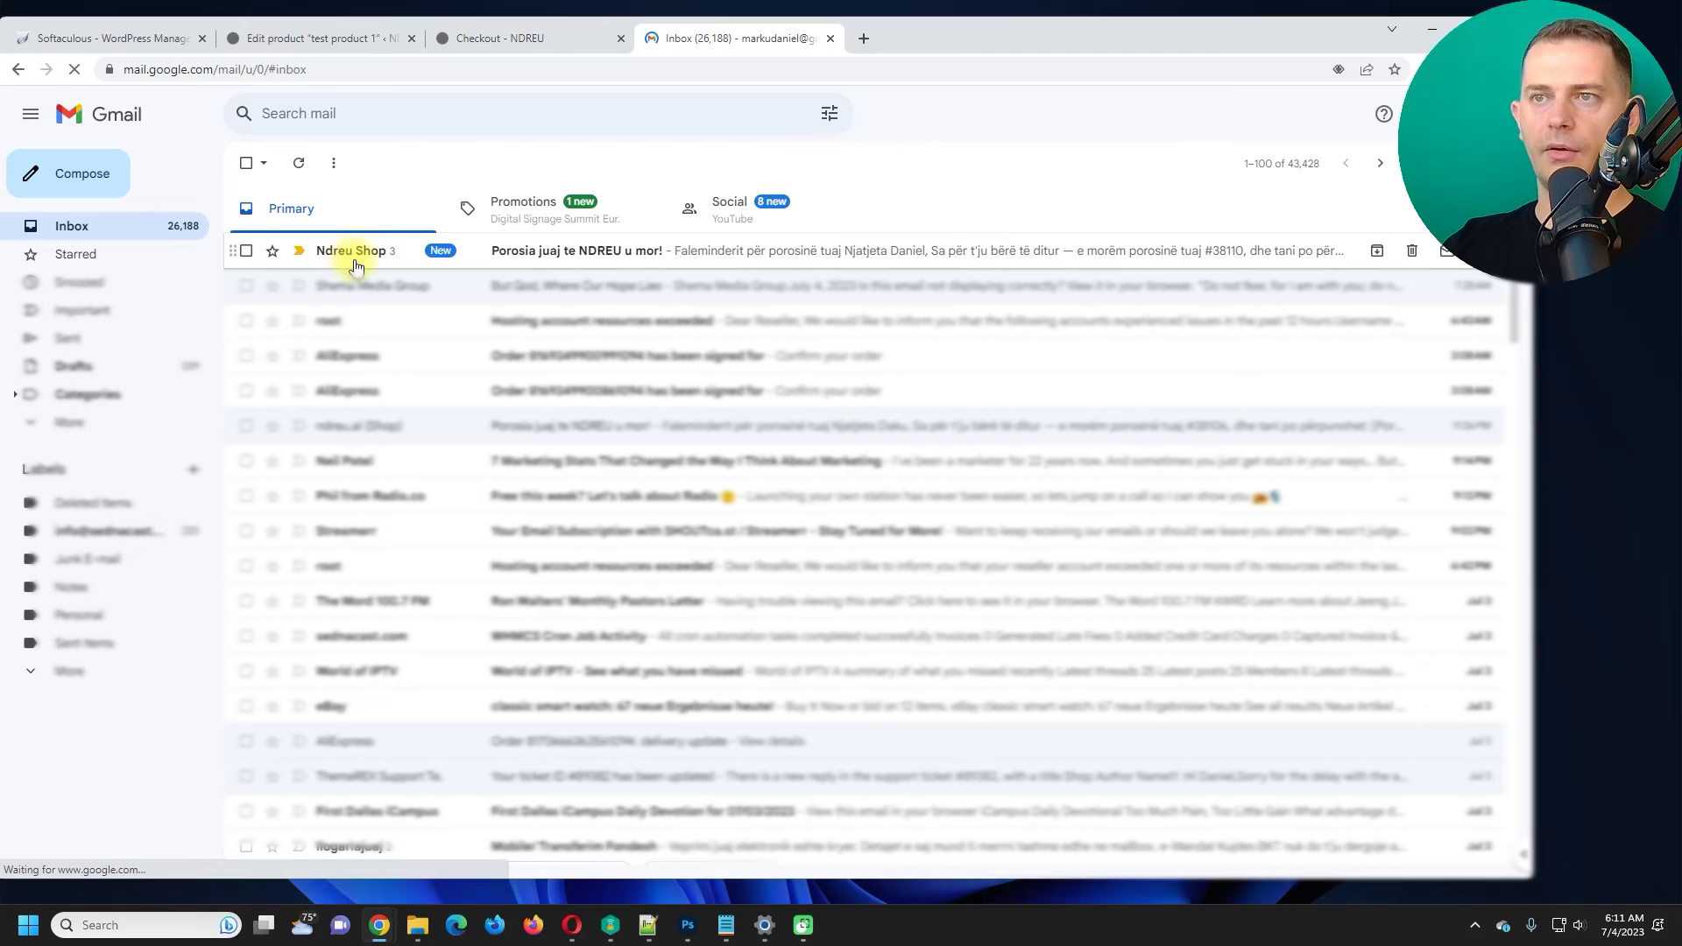
Open the Ndreu Shop confirmation email, then the [NDREU] Porosi e re #38110 notification in the other inbox
{"action": "left_click", "coordinate": [561, 253]}
{"action": "key", "text": "alt+Tab"}
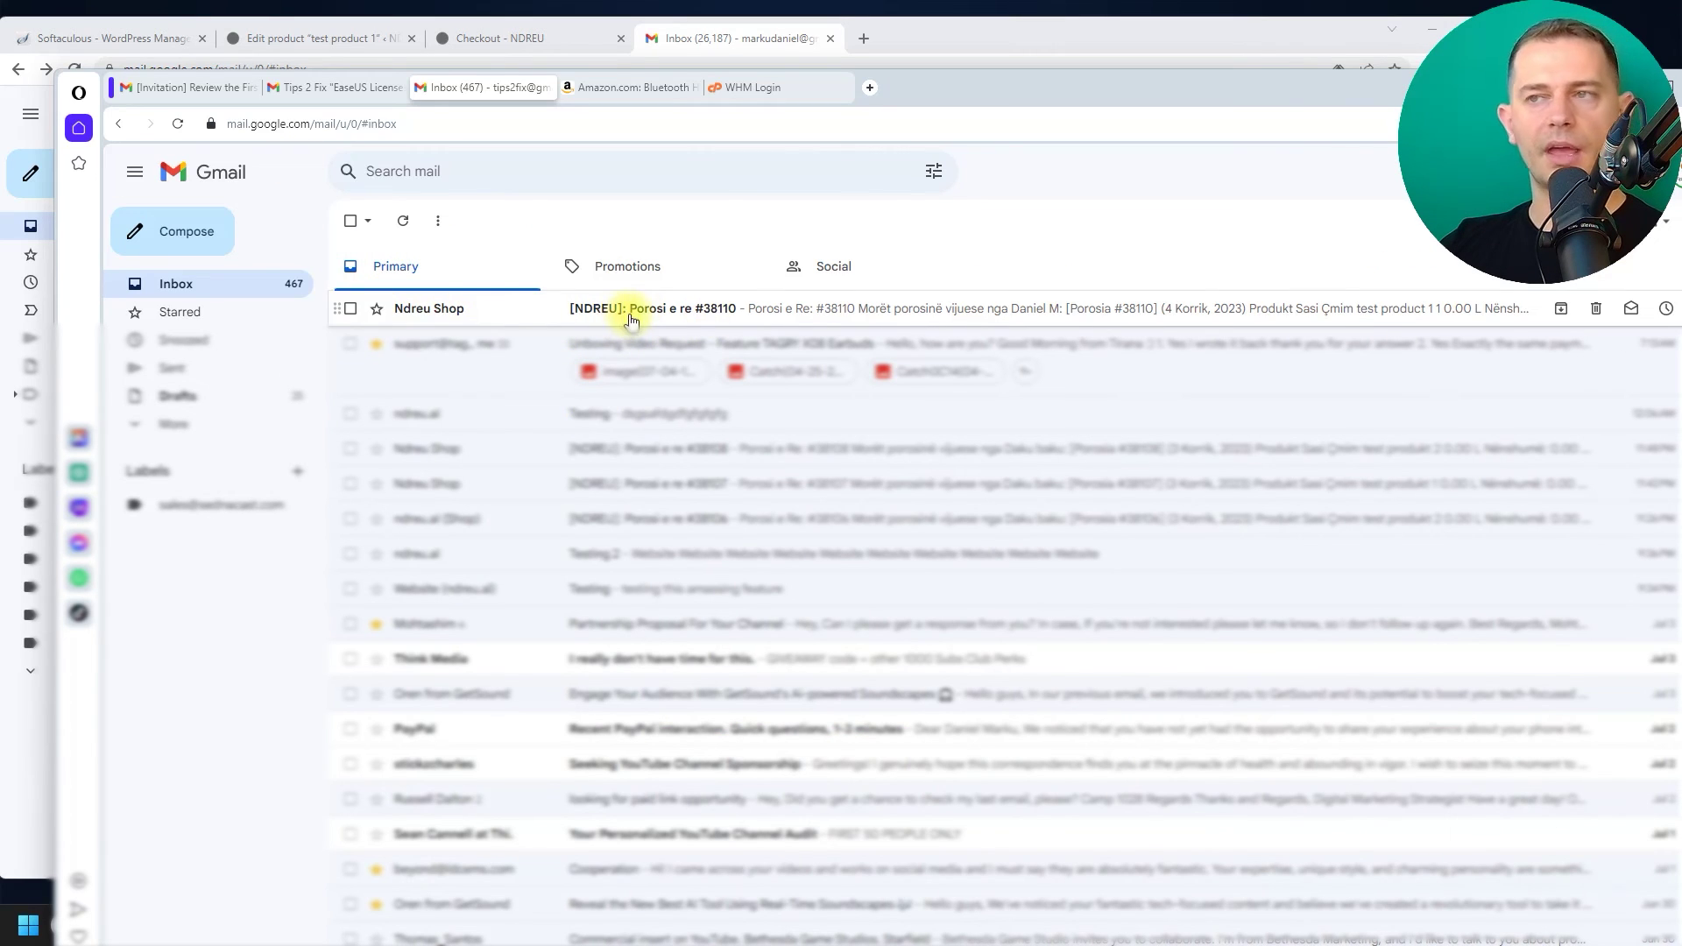
{"action": "left_click", "coordinate": [590, 323]}
{"action": "scroll", "coordinate": [1052, 487], "scroll_direction": "down", "scroll_amount": 2}
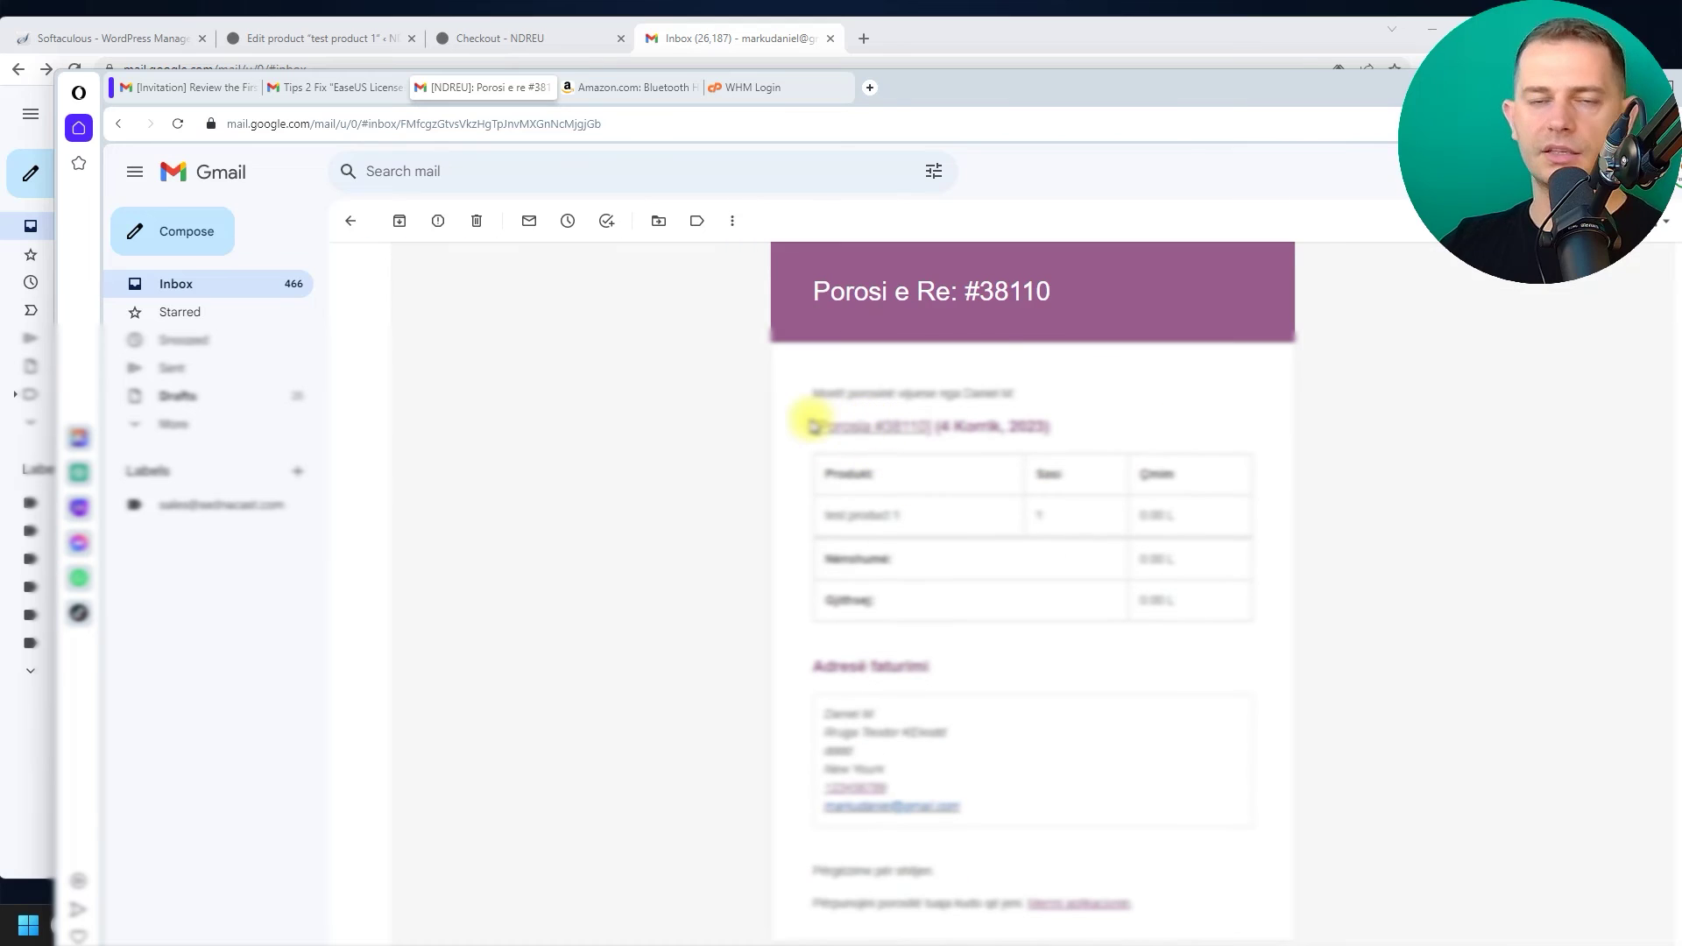
Close the Gmail tab and open the WP Mail Logging email log from the admin sidebar
{"action": "key", "text": "alt+Tab"}
{"action": "key", "text": "ctrl+w"}
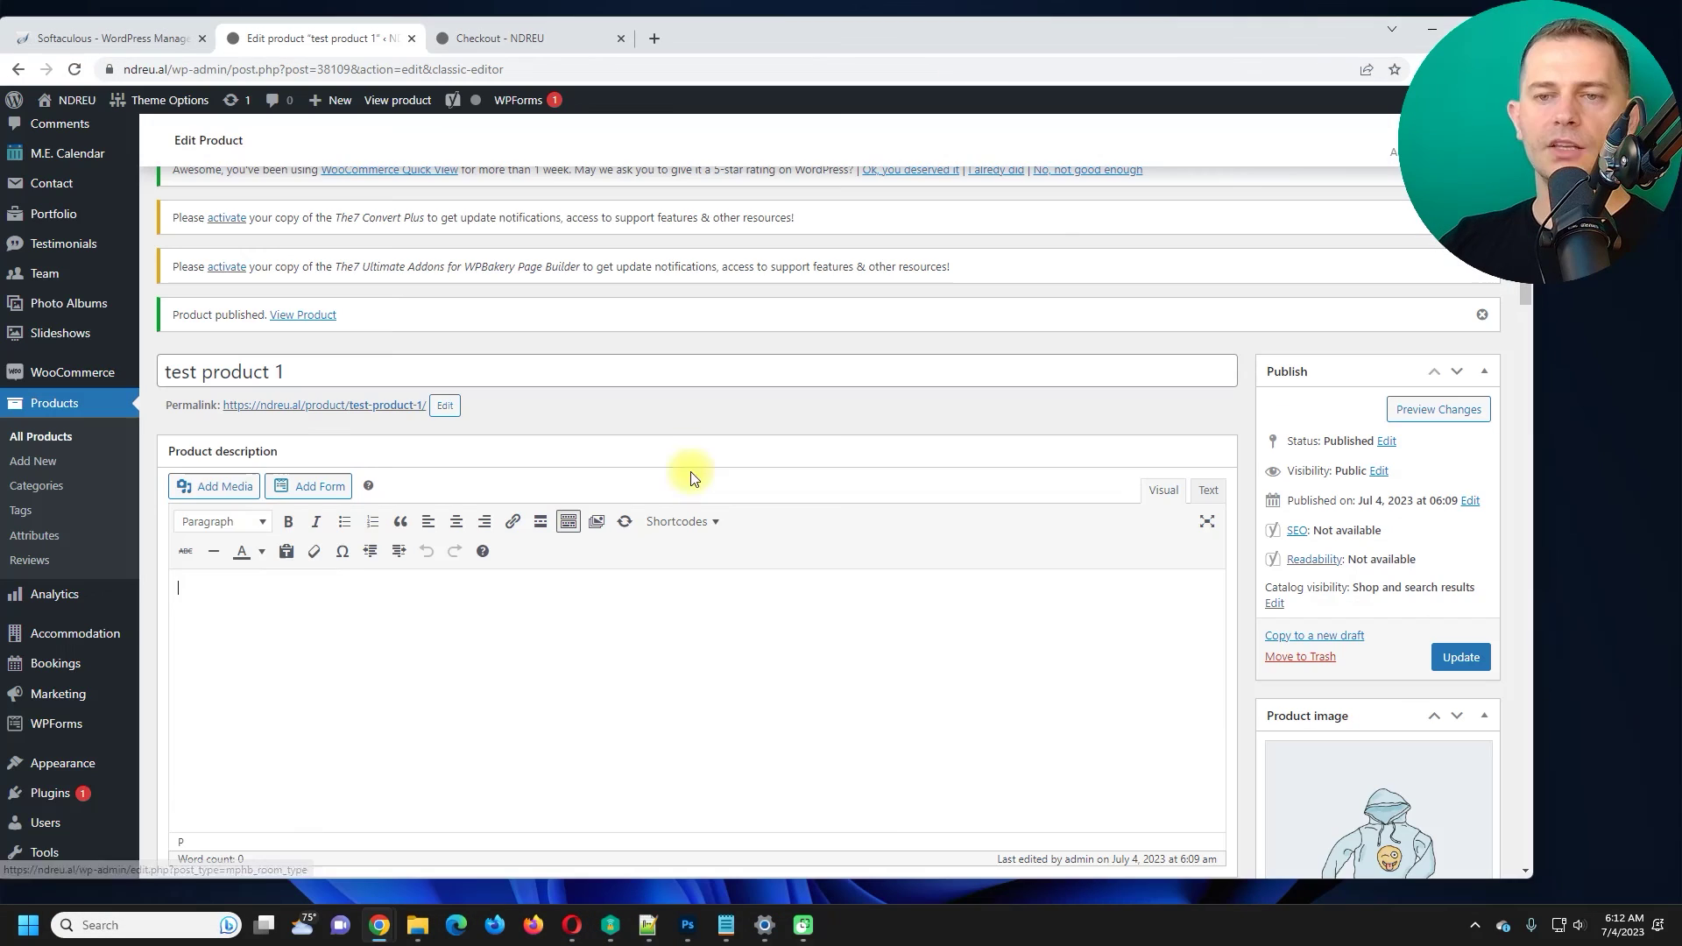
{"action": "scroll", "coordinate": [351, 585], "scroll_direction": "down", "scroll_amount": 2}
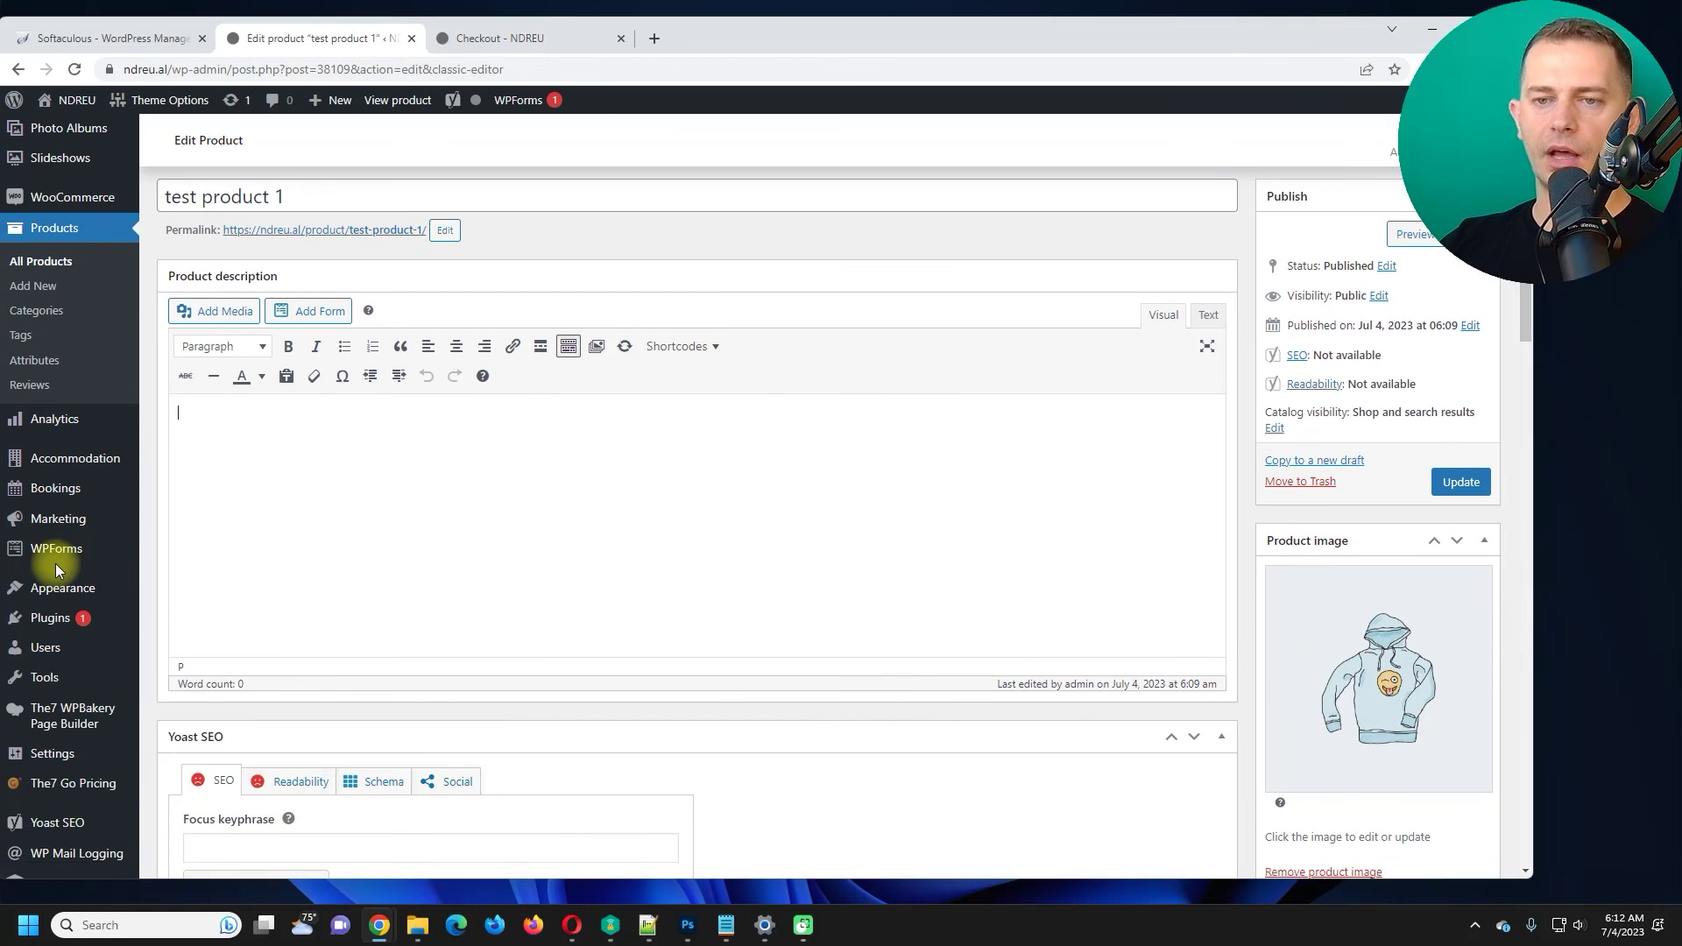
{"action": "scroll", "coordinate": [66, 605], "scroll_direction": "down", "scroll_amount": 5}
{"action": "mouse_move", "coordinate": [54, 616]}
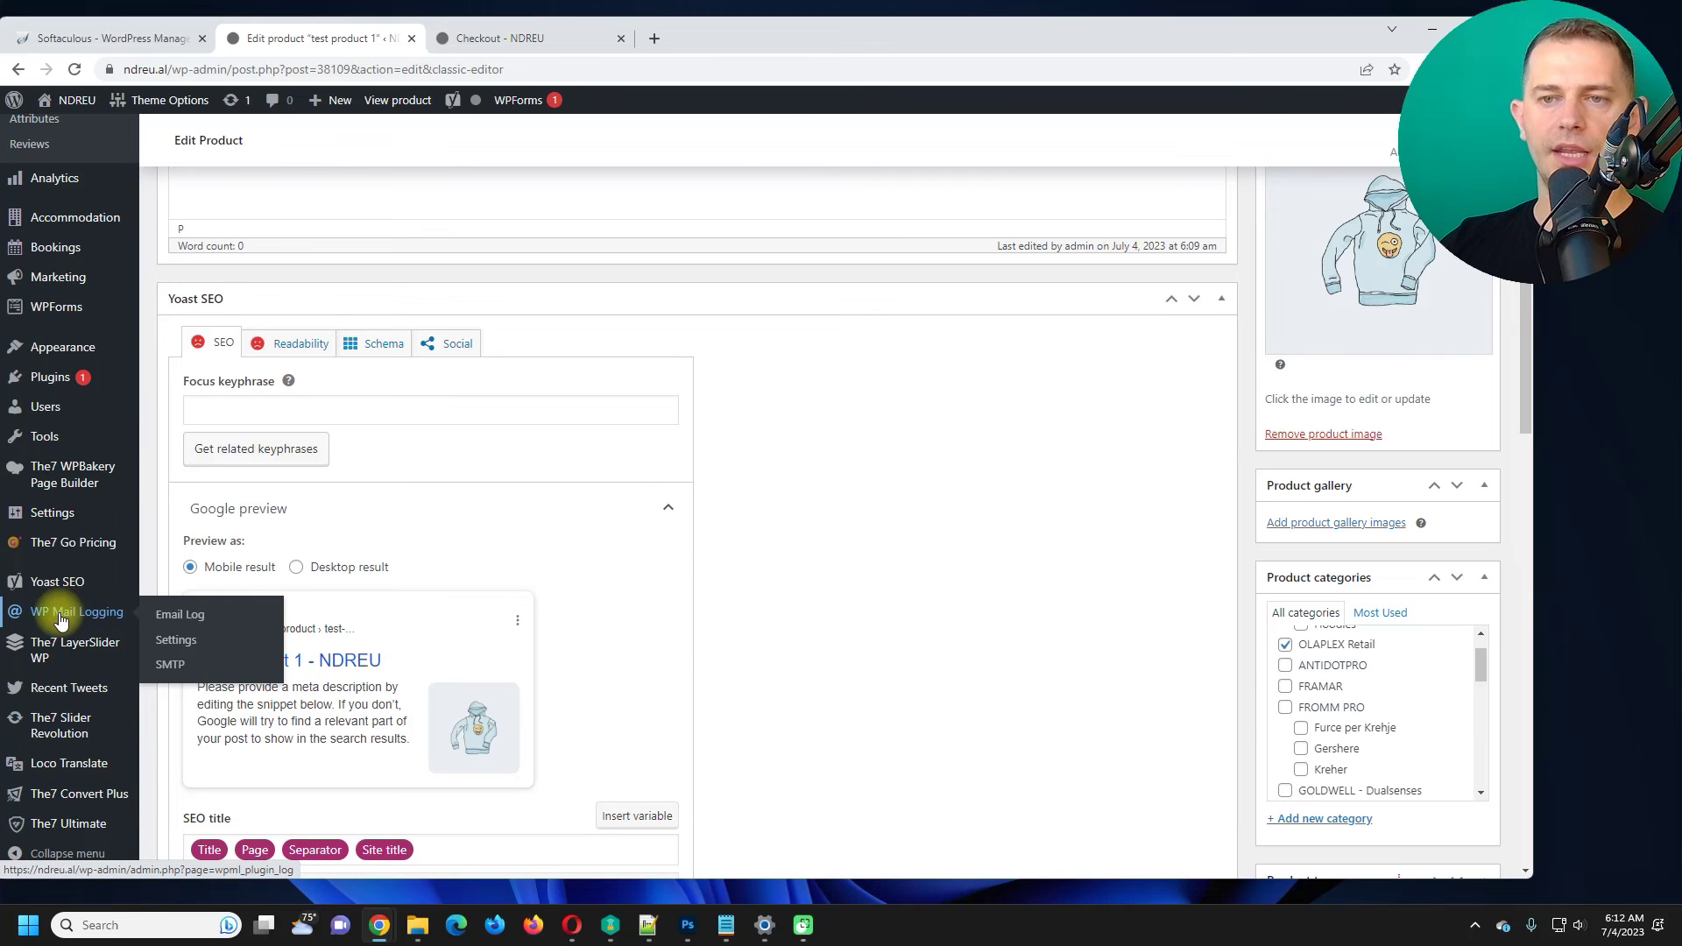
{"action": "left_click", "coordinate": [60, 619]}
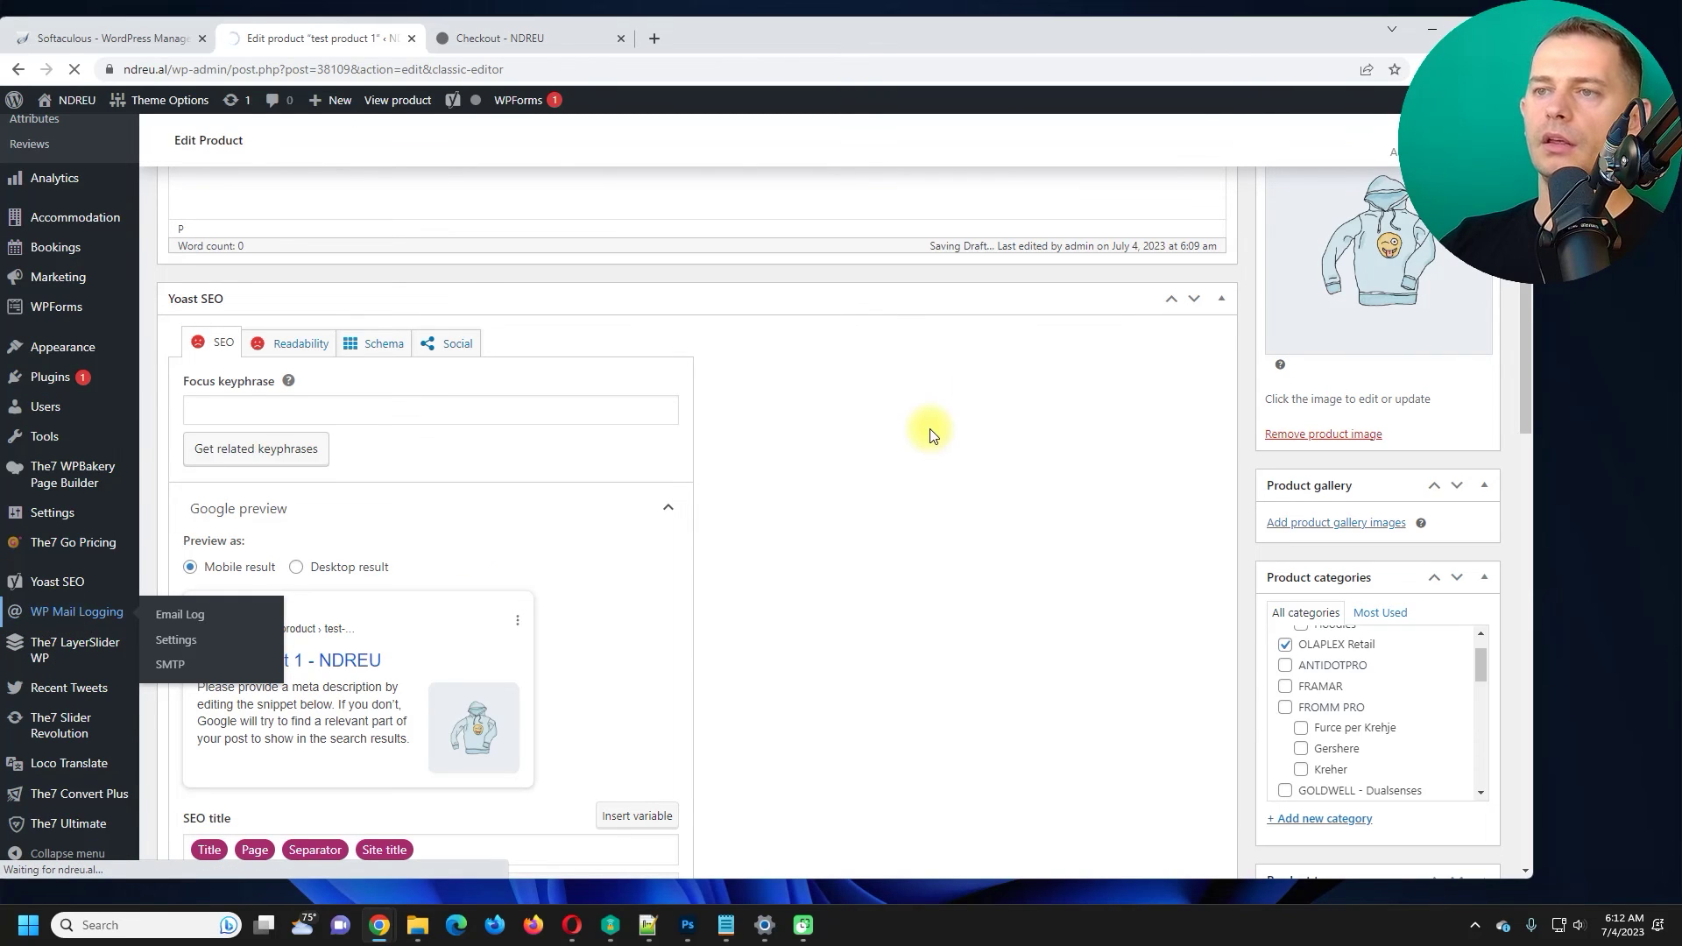